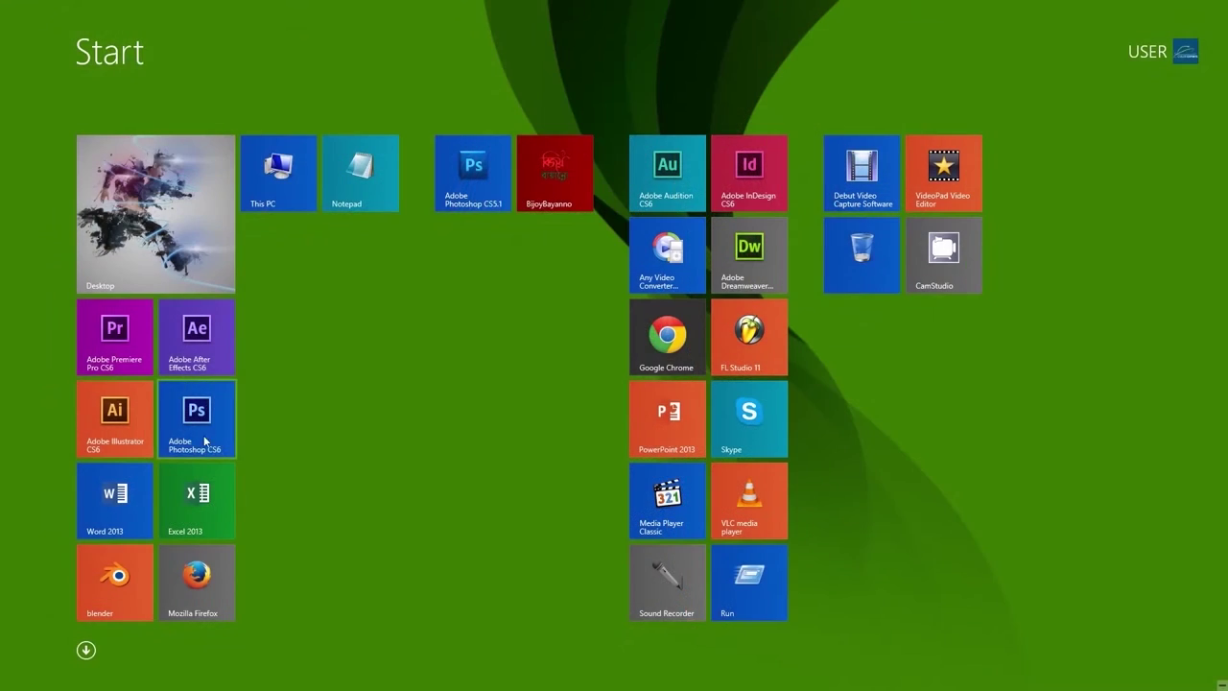
- Launch Photoshop, open Wing Woman (1).jpg and place Wing Woman (3).png on it
{"action": "left_click", "coordinate": [500, 170]}
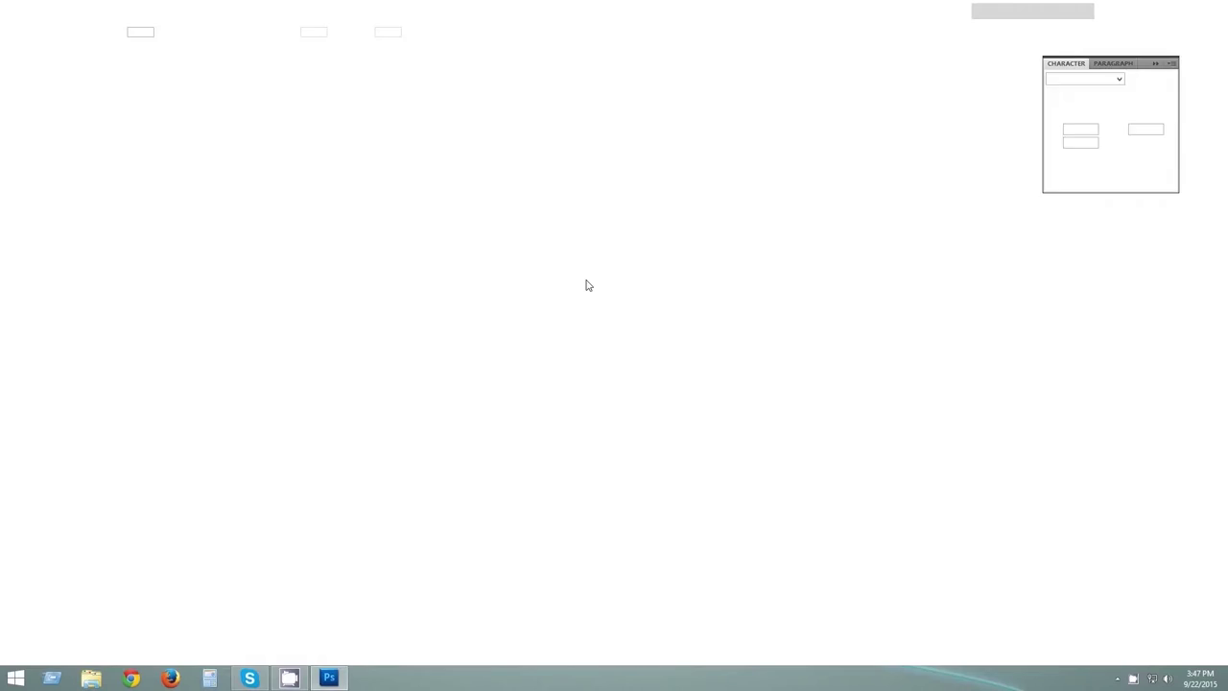
{"action": "key", "text": "super+d"}
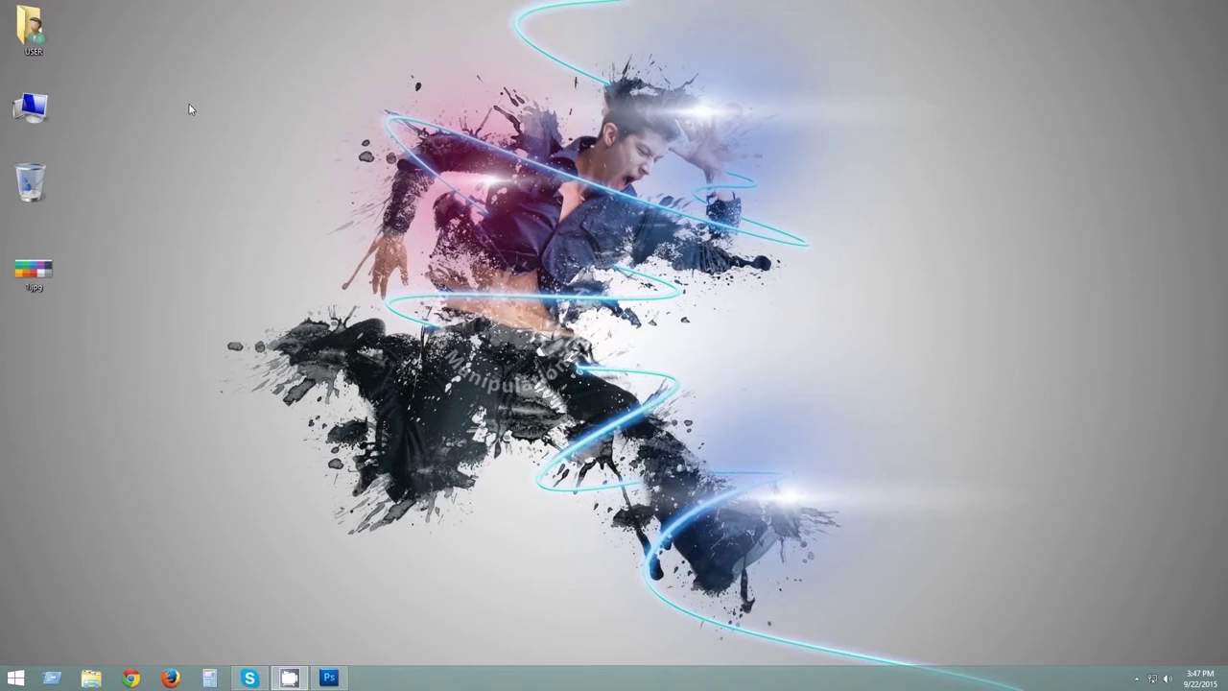
{"action": "double_click", "coordinate": [28, 114]}
{"action": "left_click_drag", "start_coordinate": [205, 125], "coordinate": [362, 566]}
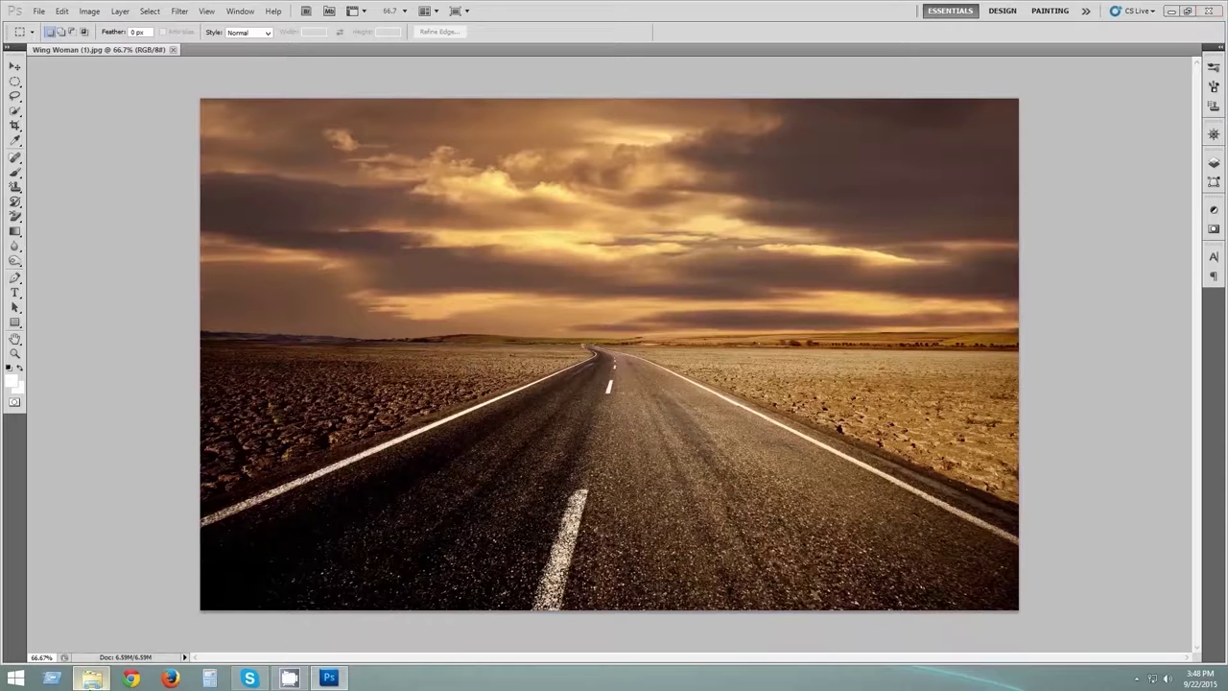
{"action": "left_click_drag", "start_coordinate": [831, 124], "coordinate": [597, 369]}
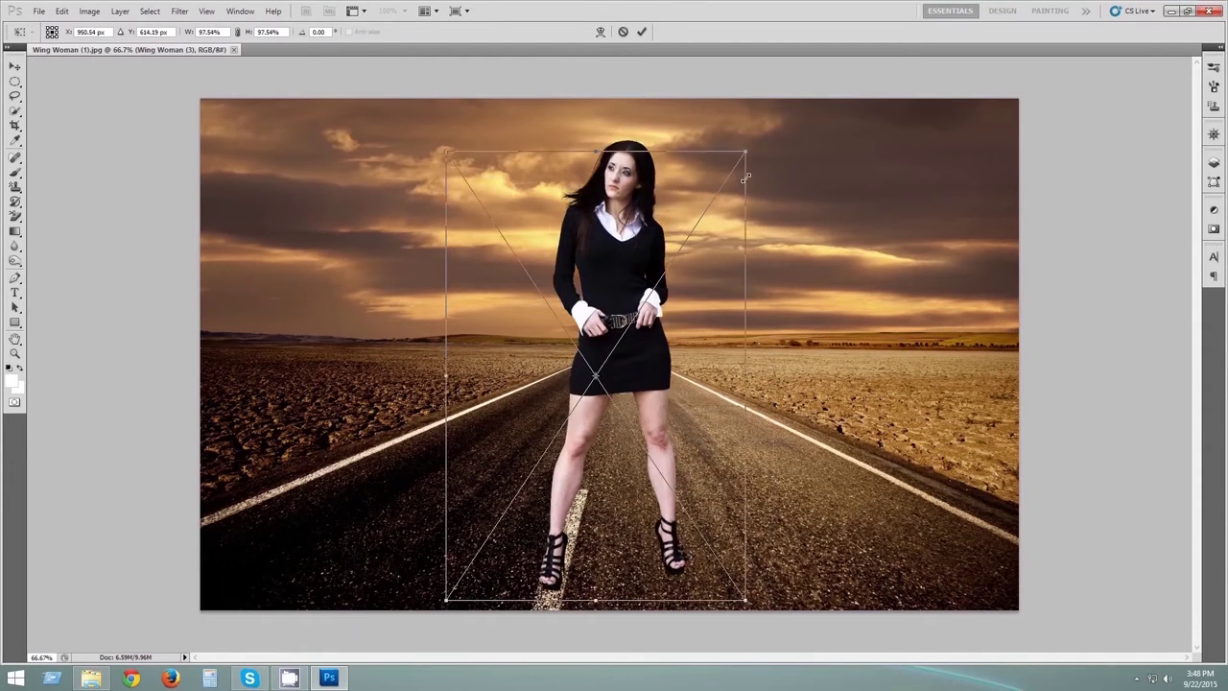
- Lasso the large wing from Wing Woman (2).png and move it into the road photo
{"action": "key", "text": "Return"}
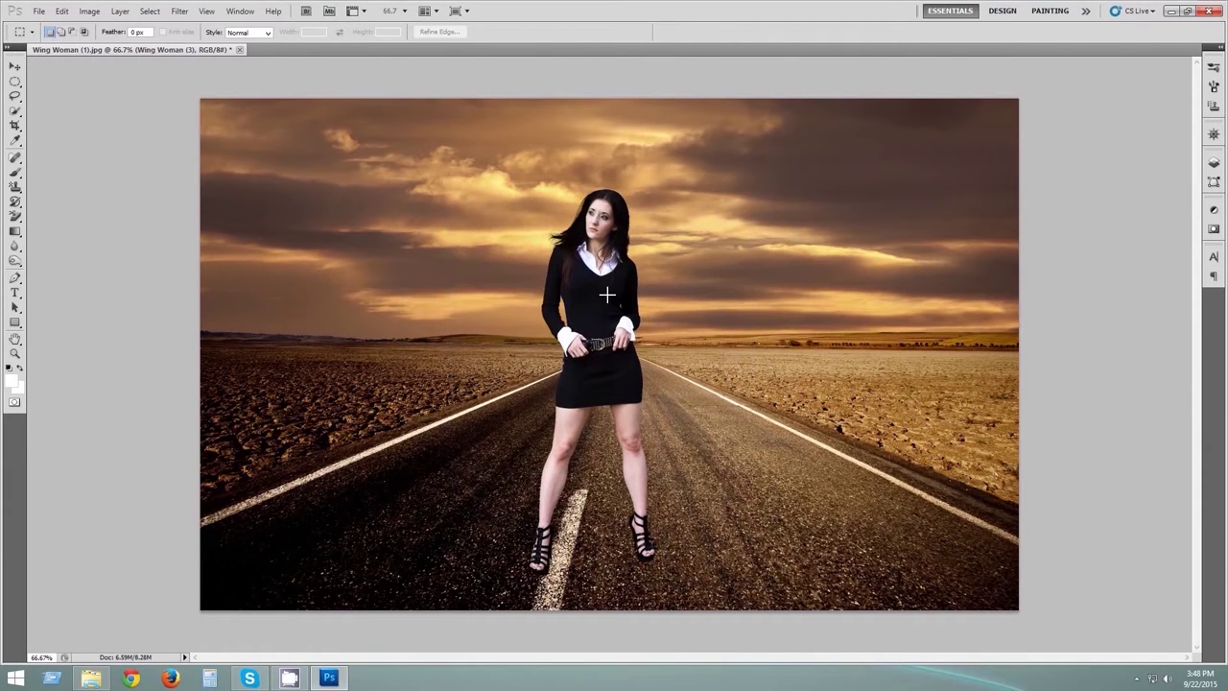
{"action": "key", "text": "alt+Tab"}
{"action": "left_click_drag", "start_coordinate": [710, 142], "coordinate": [343, 68]}
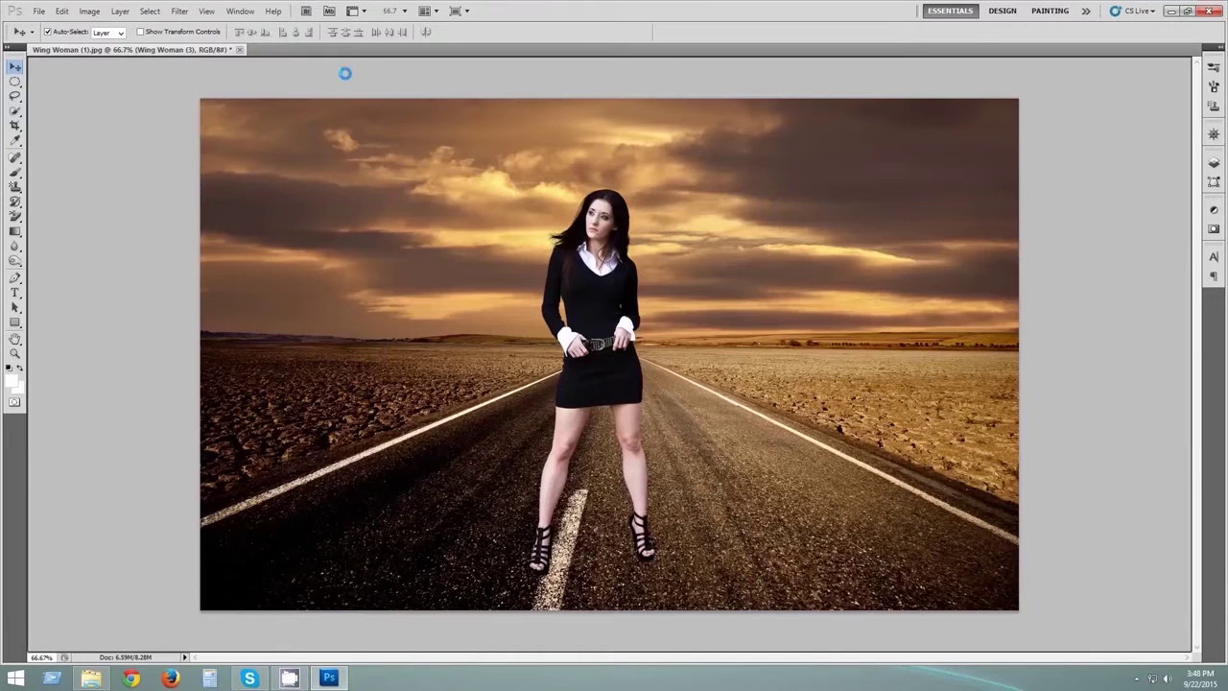
{"action": "key", "text": "l"}
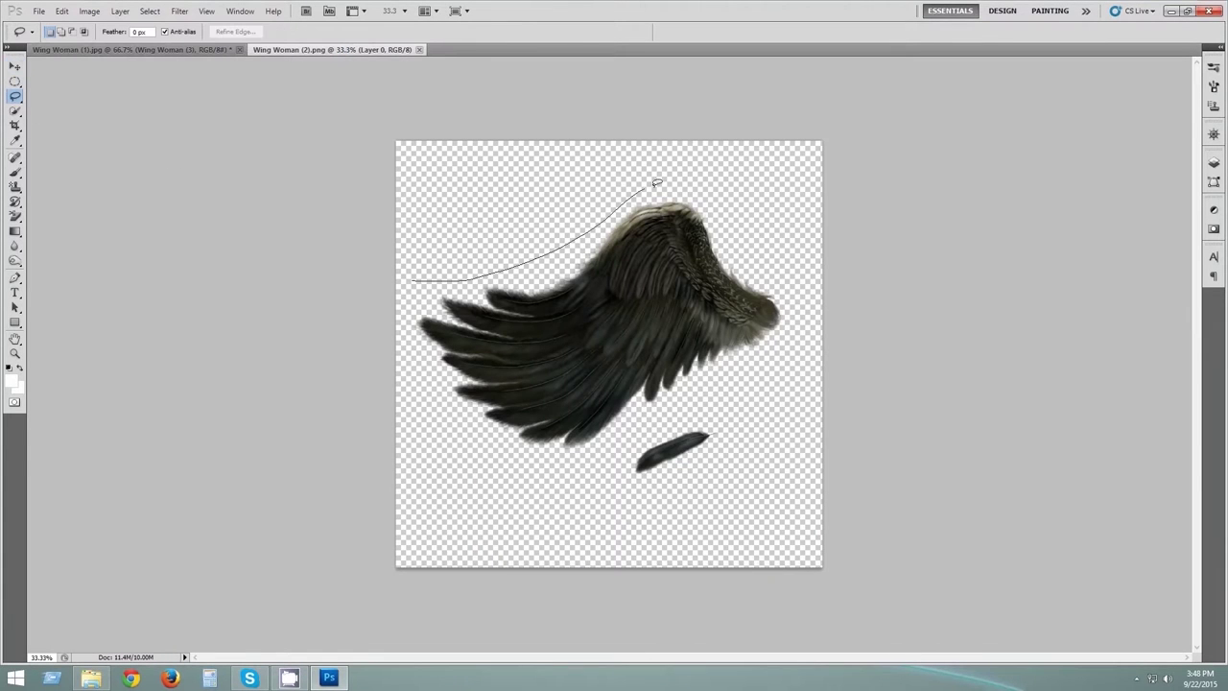
{"action": "left_click_drag", "start_coordinate": [405, 302], "coordinate": [411, 317]}
{"action": "key", "text": "v"}
{"action": "mouse_move", "coordinate": [597, 196]}
{"action": "left_mouse_down"}
{"action": "mouse_move", "coordinate": [179, 80]}
{"action": "mouse_move", "coordinate": [576, 111]}
{"action": "left_mouse_up"}
- Shrink the wing and position it behind the woman's shoulder
{"action": "key", "text": "ctrl+t"}
{"action": "left_click_drag", "start_coordinate": [698, 554], "coordinate": [553, 419]}
{"action": "left_click_drag", "start_coordinate": [461, 317], "coordinate": [527, 303]}
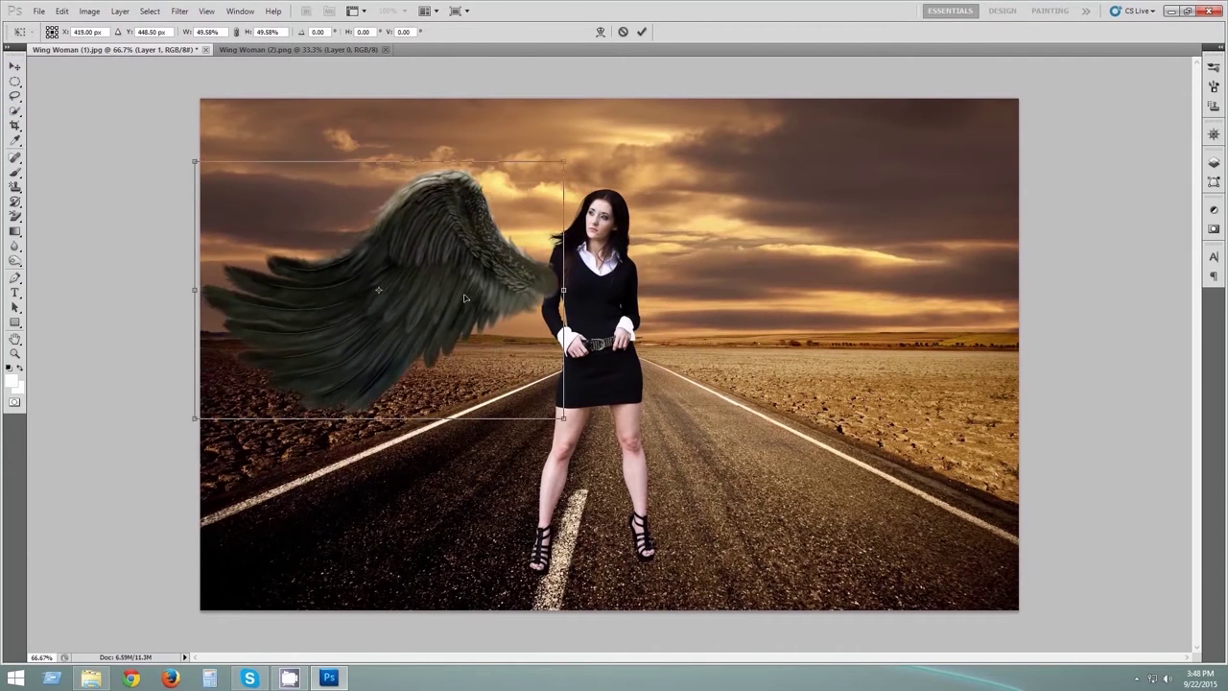
{"action": "key", "text": "Return"}
{"action": "left_click", "coordinate": [1213, 163]}
{"action": "left_click_drag", "start_coordinate": [1115, 207], "coordinate": [1108, 236]}
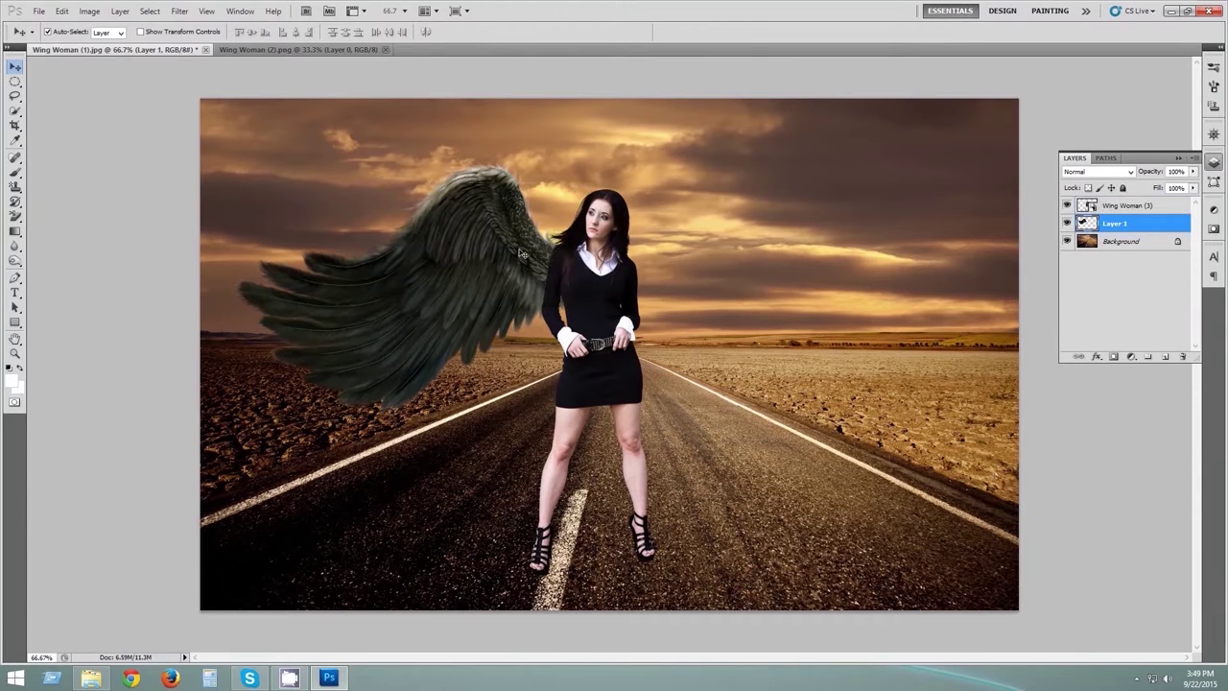
{"action": "key", "text": "ctrl+t"}
{"action": "left_click_drag", "start_coordinate": [241, 165], "coordinate": [301, 179]}
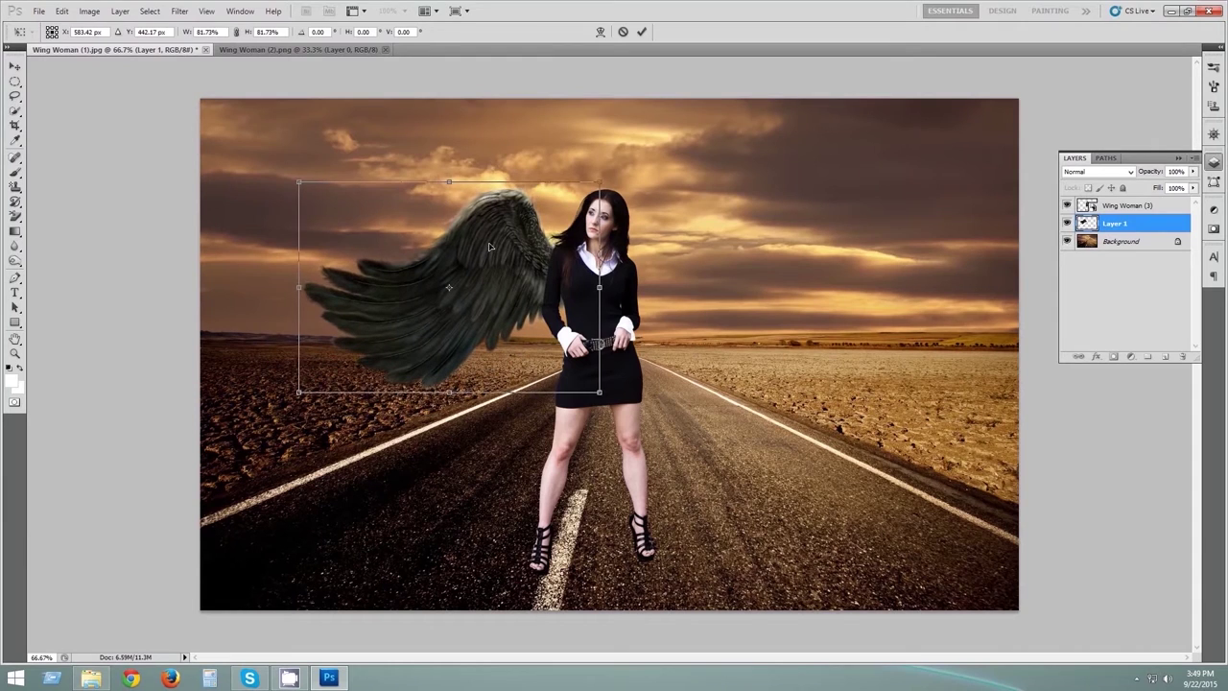
{"action": "key", "text": "Return"}
- Duplicate the wing as Layer 1 copy and mirror it onto her other side
{"action": "right_click", "coordinate": [1130, 207]}
{"action": "left_click", "coordinate": [1120, 354]}
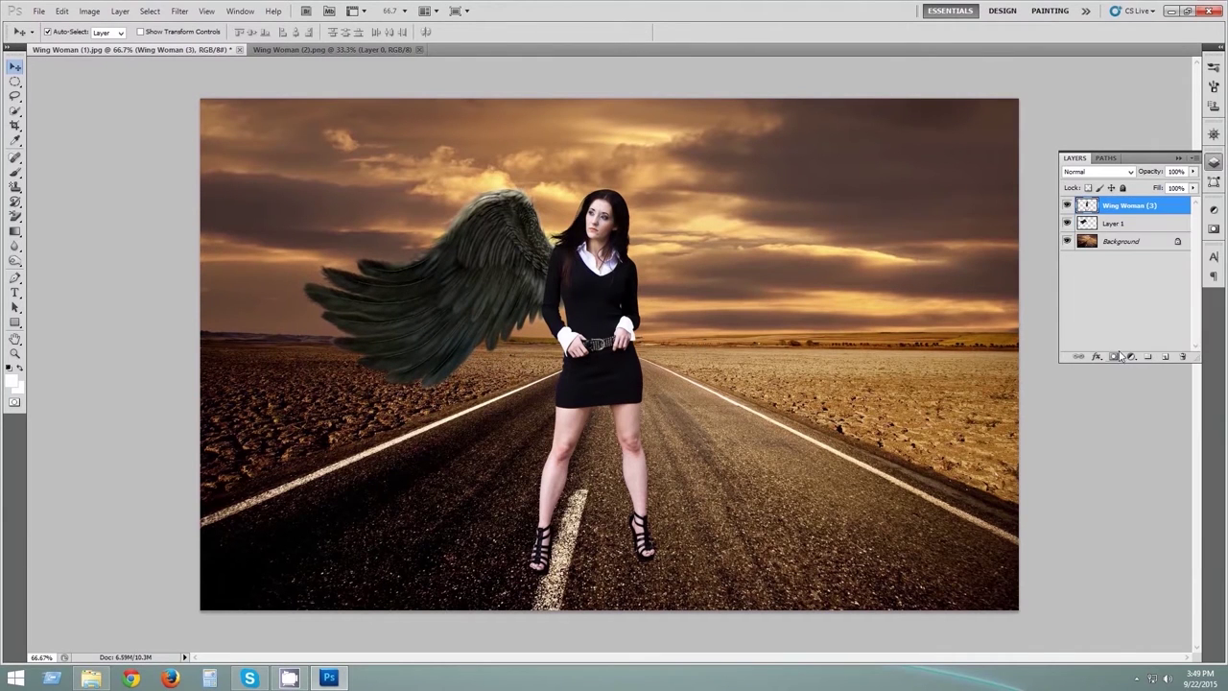
{"action": "left_click", "coordinate": [1108, 223]}
{"action": "right_click", "coordinate": [1108, 223]}
{"action": "left_click", "coordinate": [1118, 279]}
{"action": "left_click", "coordinate": [729, 213]}
{"action": "key", "text": "ctrl+t"}
{"action": "left_click_drag", "start_coordinate": [304, 288], "coordinate": [850, 290]}
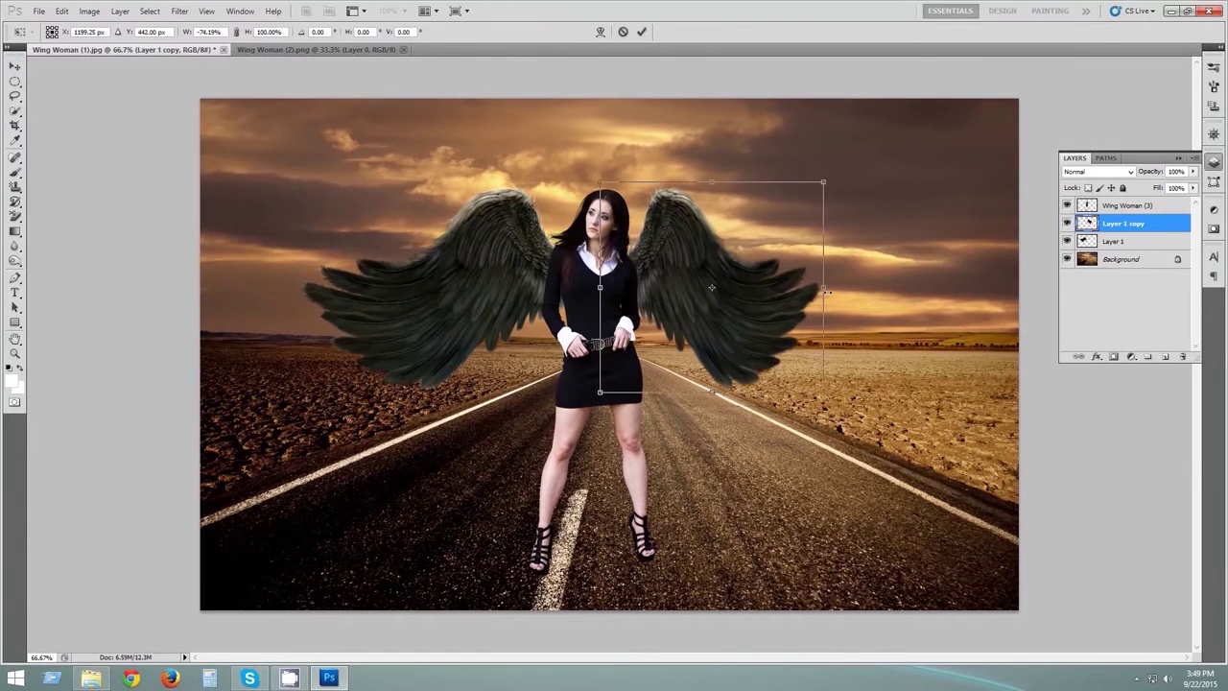
{"action": "key", "text": "Return"}
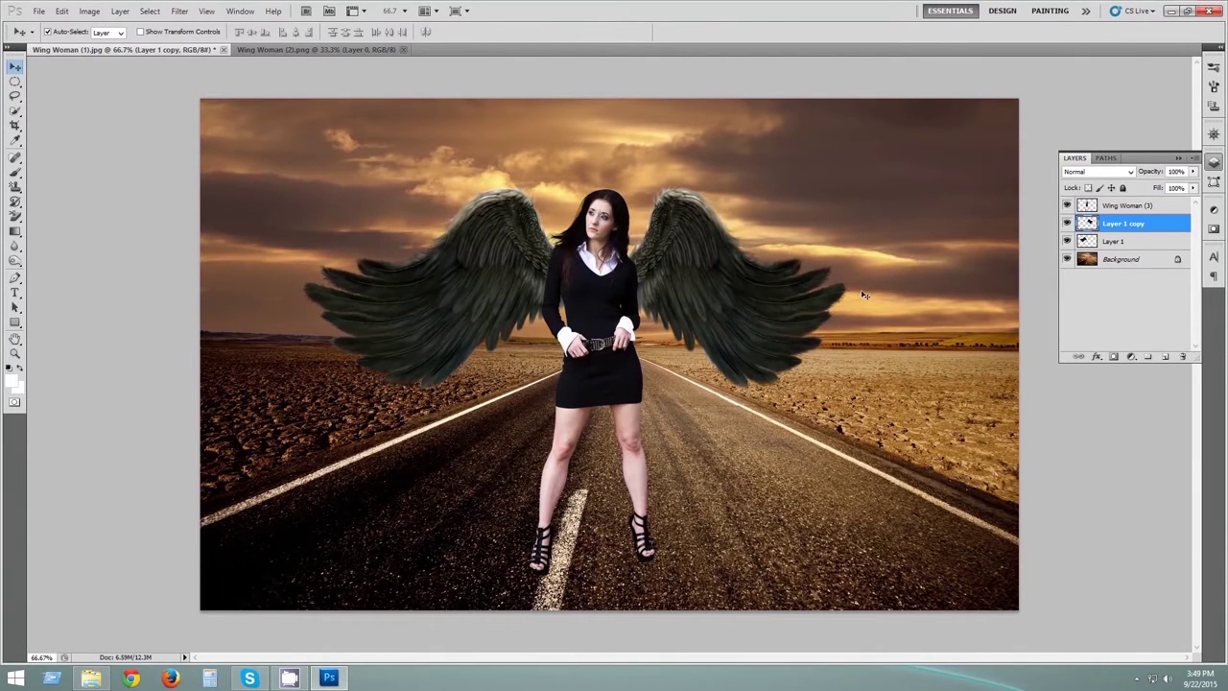
- Convert the road Background into the normal Layer 0
{"action": "double_click", "coordinate": [1121, 259]}
{"action": "left_click", "coordinate": [1128, 206]}
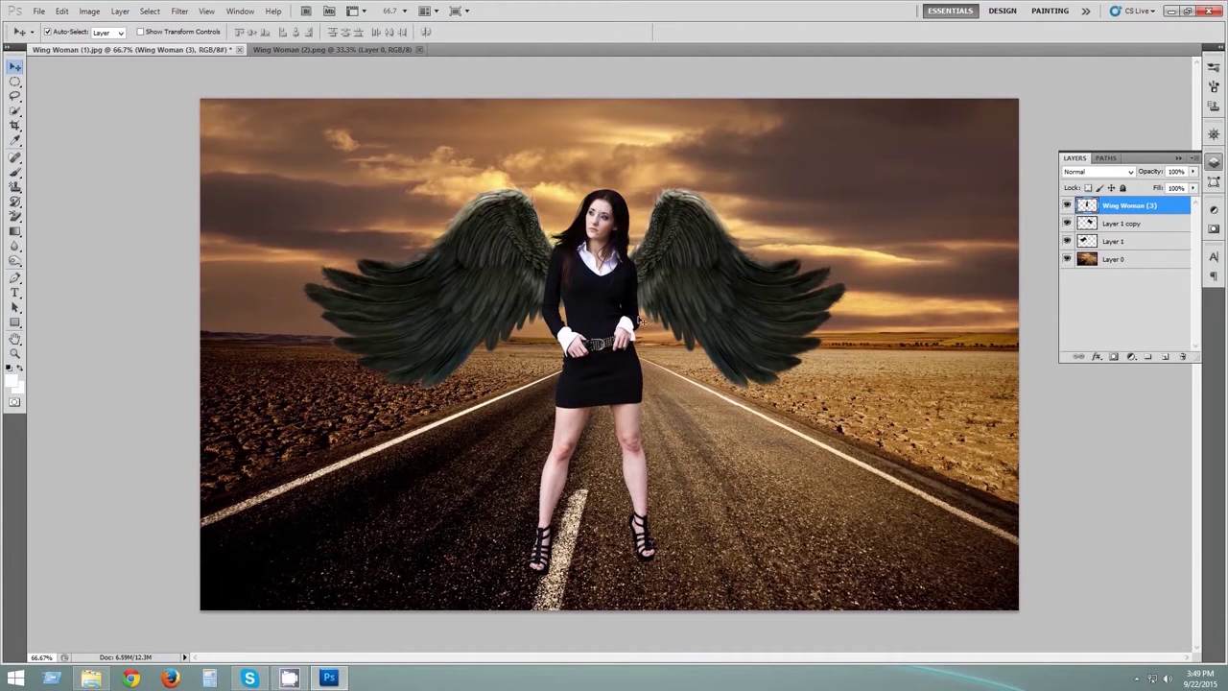
{"action": "key", "text": "alt+comma"}
- Save the document in PSD format
{"action": "key", "text": "ctrl+shift+s"}
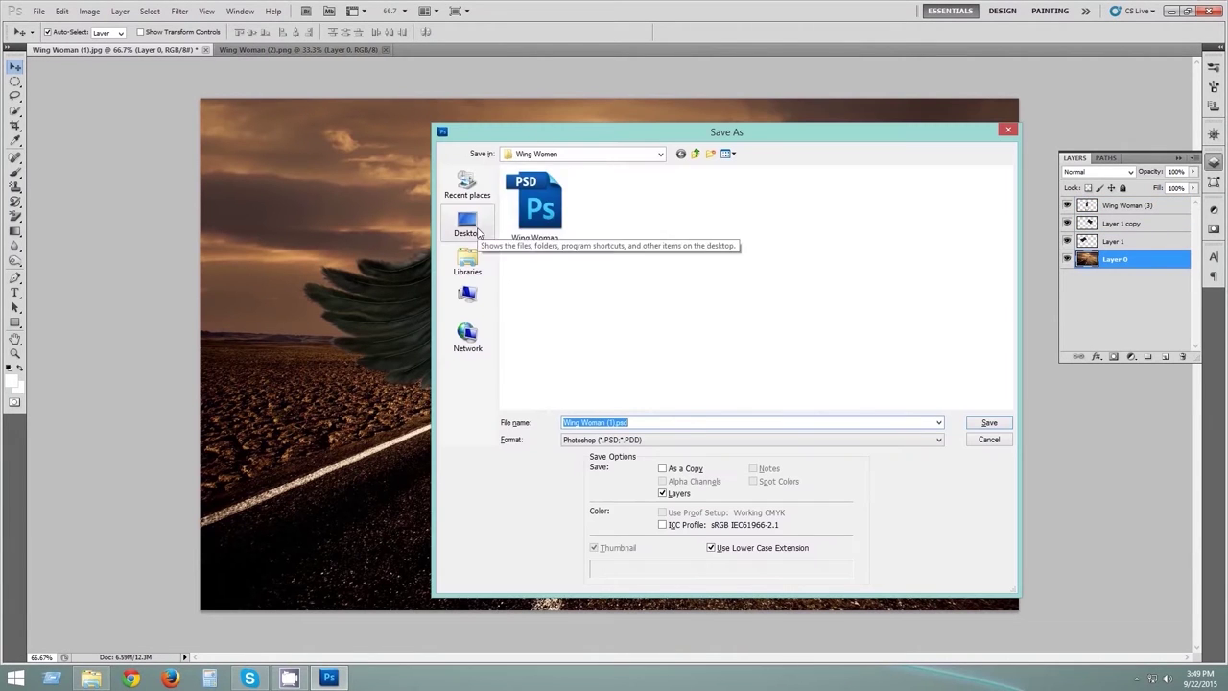
{"action": "left_click", "coordinate": [989, 422]}
{"action": "left_click", "coordinate": [759, 217]}
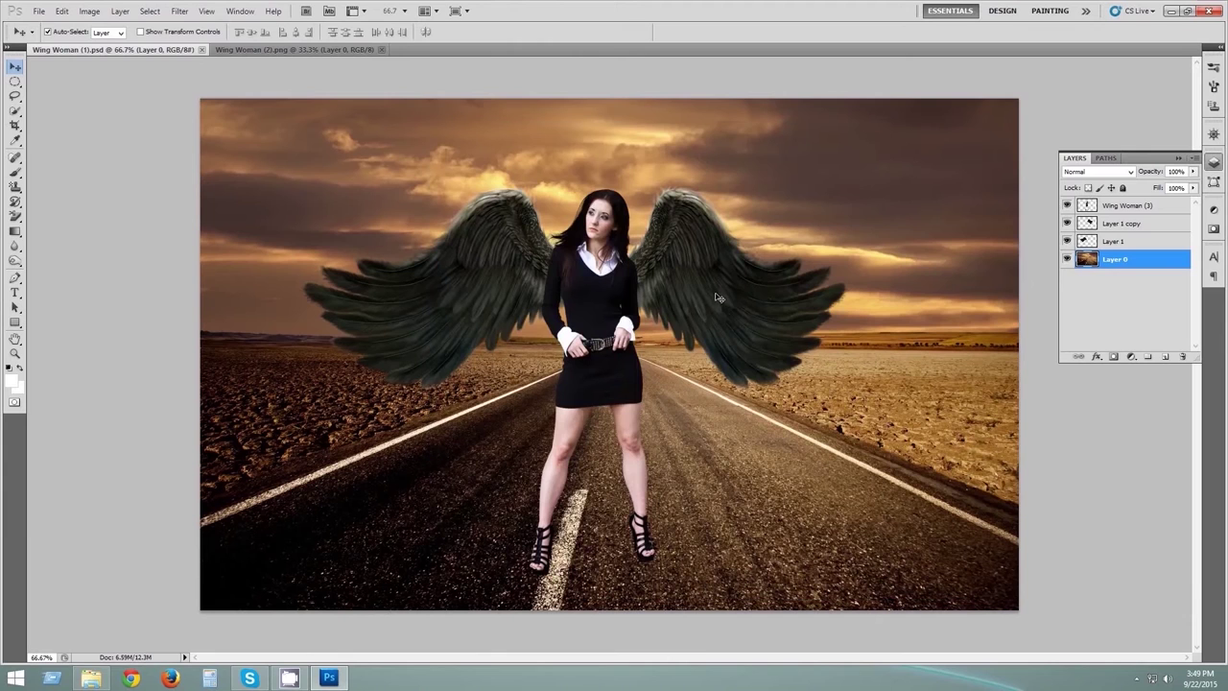
- Shift the woman and wing layers slightly right and duplicate them
{"action": "left_click", "coordinate": [1113, 240]}
{"action": "left_click", "coordinate": [1127, 205], "text": "shift"}
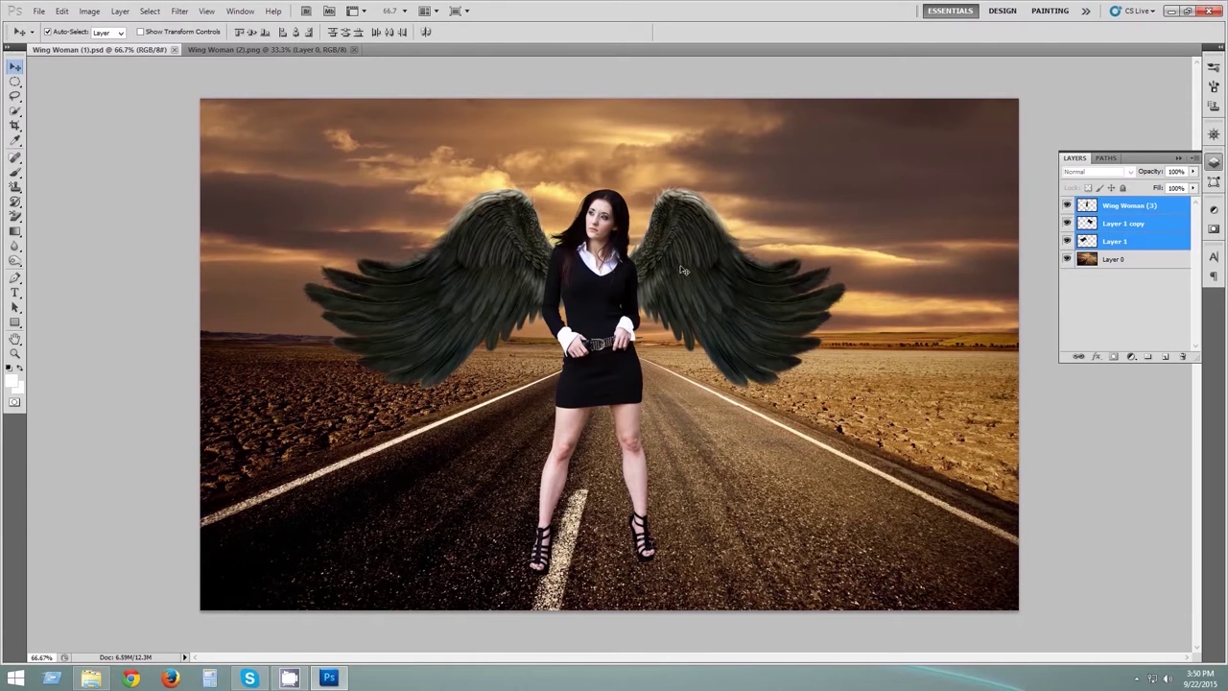
{"action": "left_click_drag", "start_coordinate": [1020, 323], "coordinate": [1041, 323]}
{"action": "left_click", "coordinate": [1113, 241]}
{"action": "left_click", "coordinate": [1115, 208], "text": "shift"}
{"action": "right_click", "coordinate": [1115, 208]}
{"action": "left_click", "coordinate": [1125, 257]}
{"action": "left_click", "coordinate": [734, 214]}
- Merge the duplicated woman and wing layers into one layer and save
{"action": "right_click", "coordinate": [1125, 233]}
{"action": "left_click", "coordinate": [1128, 280]}
{"action": "left_click", "coordinate": [729, 217]}
{"action": "right_click", "coordinate": [1125, 208]}
{"action": "left_click", "coordinate": [1120, 475]}
{"action": "key", "text": "ctrl+s"}
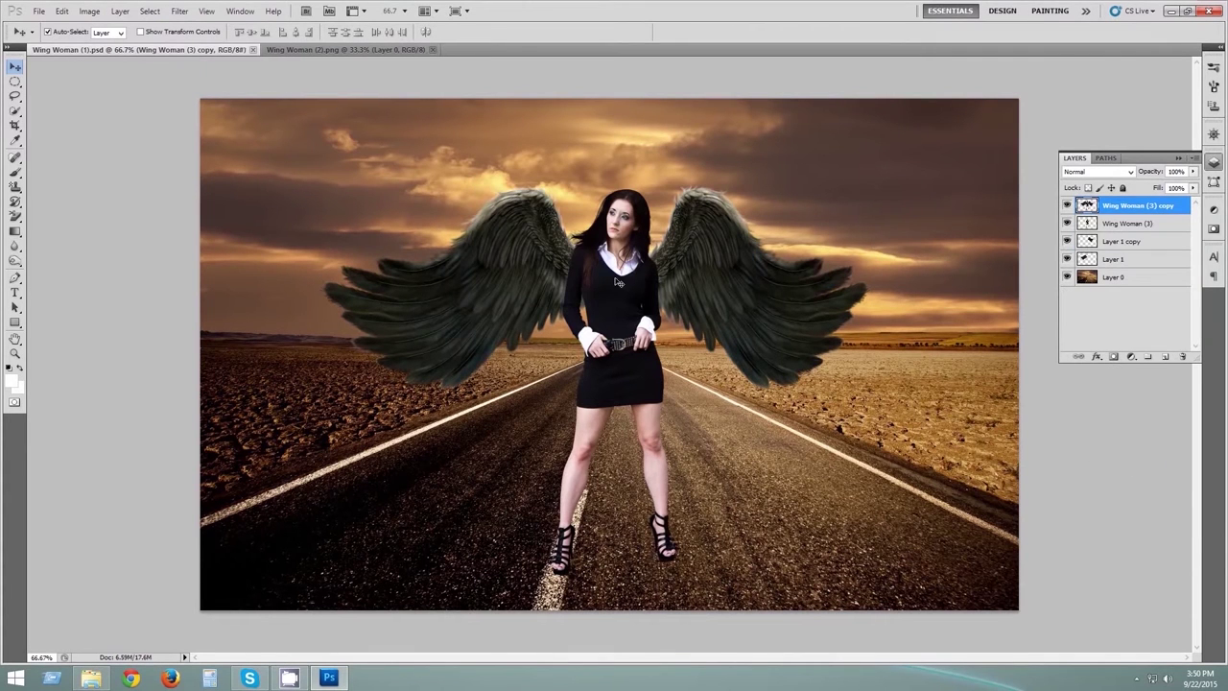
- Fill the merged copy black, move it below the wings, and skew it across the road
{"action": "left_click", "coordinate": [1087, 206], "text": "ctrl"}
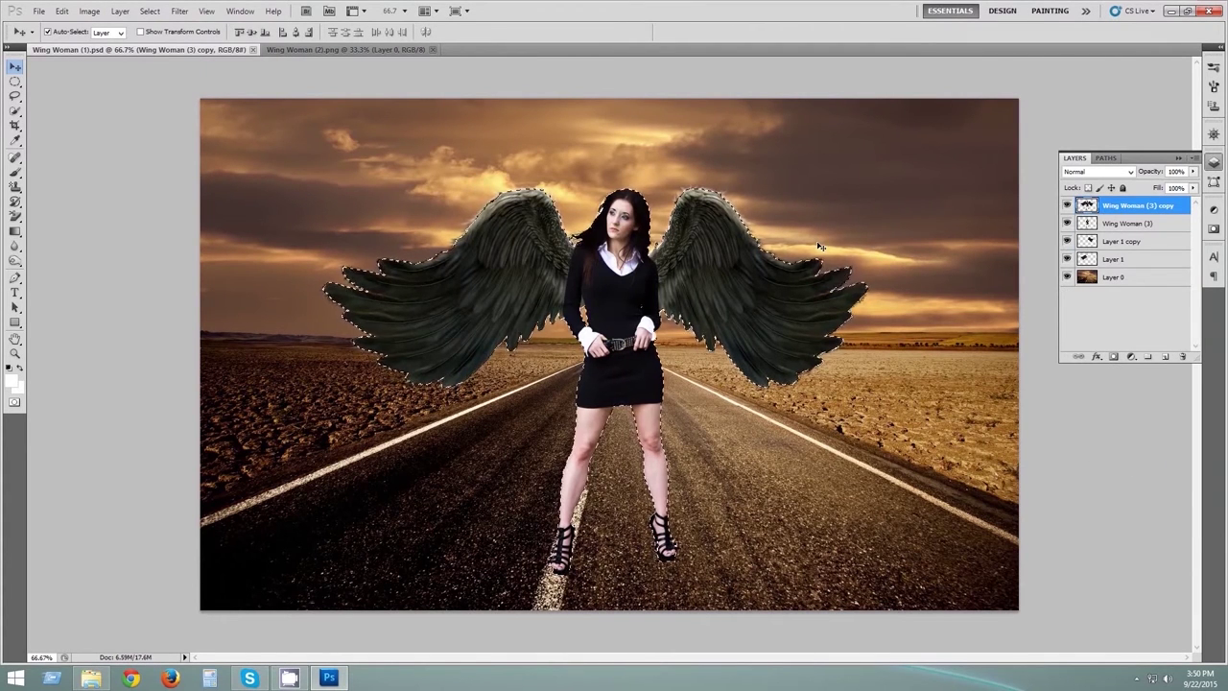
{"action": "key", "text": "d"}
{"action": "key", "text": "alt+BackSpace"}
{"action": "key", "text": "ctrl+d"}
{"action": "left_click_drag", "start_coordinate": [1121, 209], "coordinate": [1123, 261]}
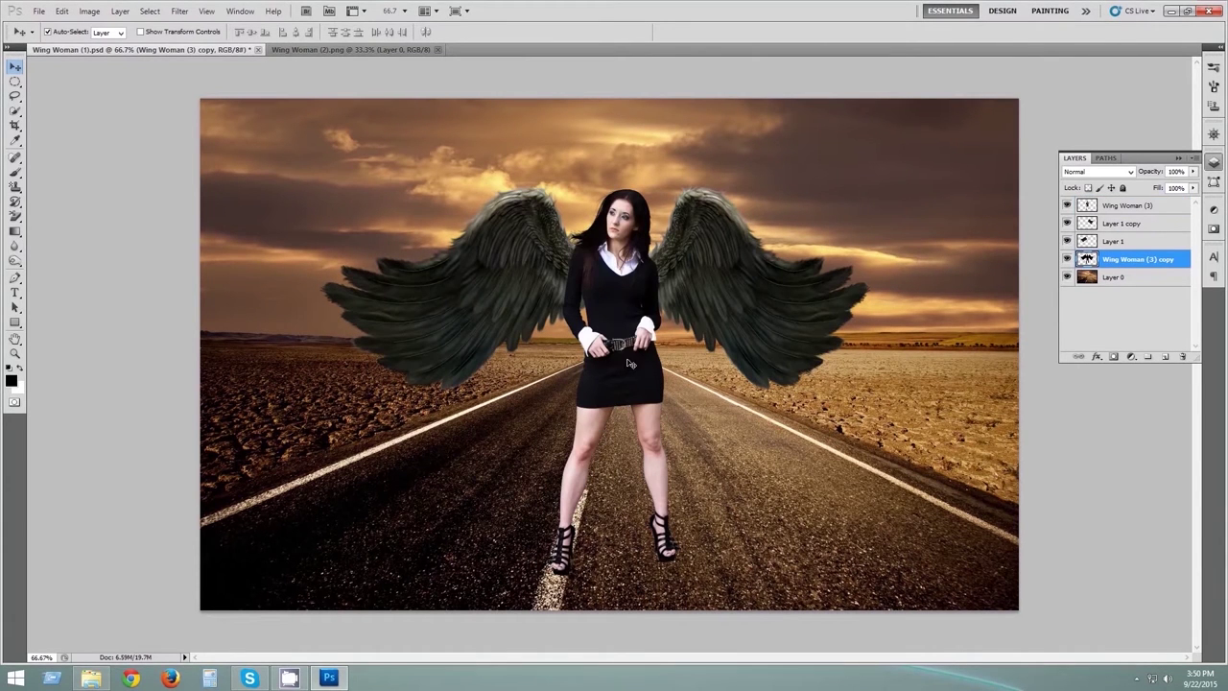
{"action": "key", "text": "ctrl+t"}
{"action": "left_click_drag", "start_coordinate": [595, 196], "coordinate": [756, 470]}
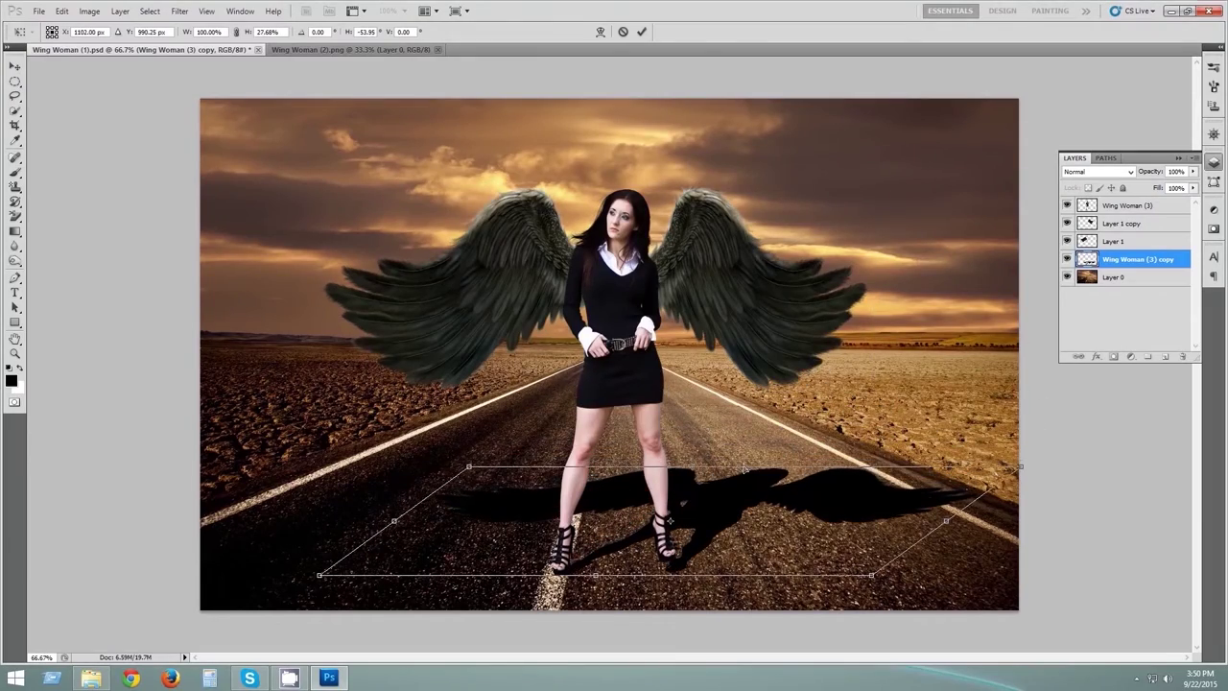
{"action": "key", "text": "Return"}
{"action": "scroll", "coordinate": [679, 558], "scroll_direction": "up", "scroll_amount": 3, "text": "alt"}
{"action": "scroll", "coordinate": [662, 403], "scroll_direction": "up", "scroll_amount": 2, "text": "alt"}
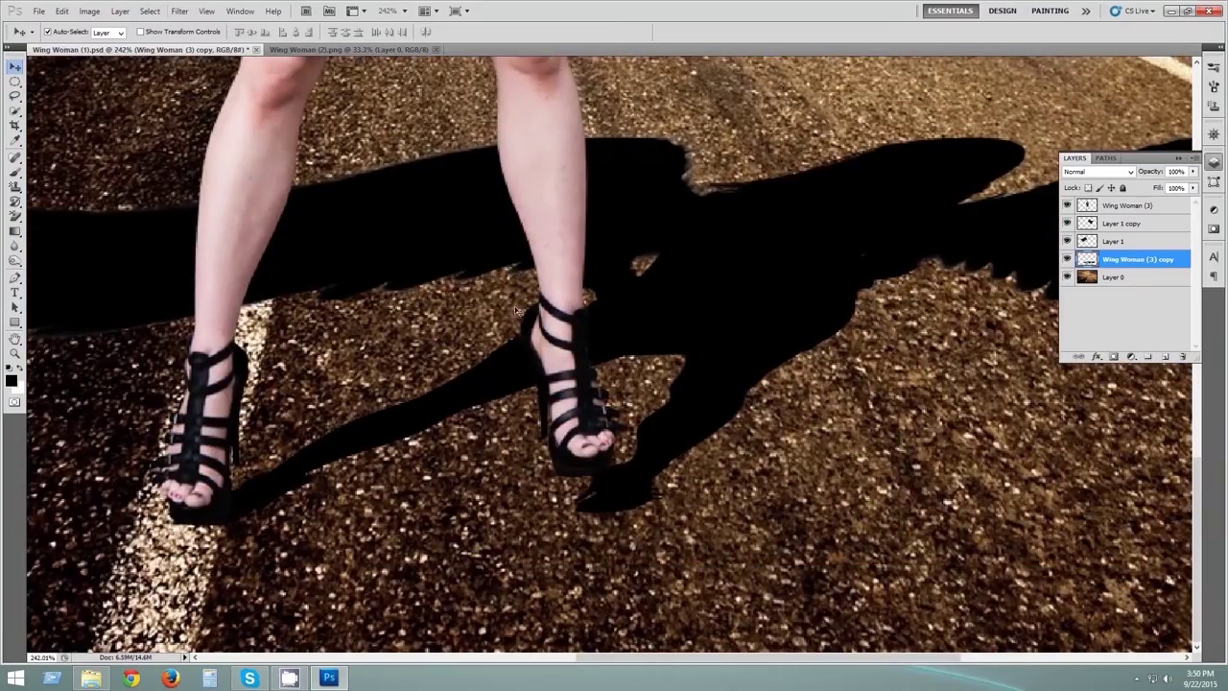
- Warp the shadow so it meets the woman's feet
{"action": "left_click", "coordinate": [62, 11]}
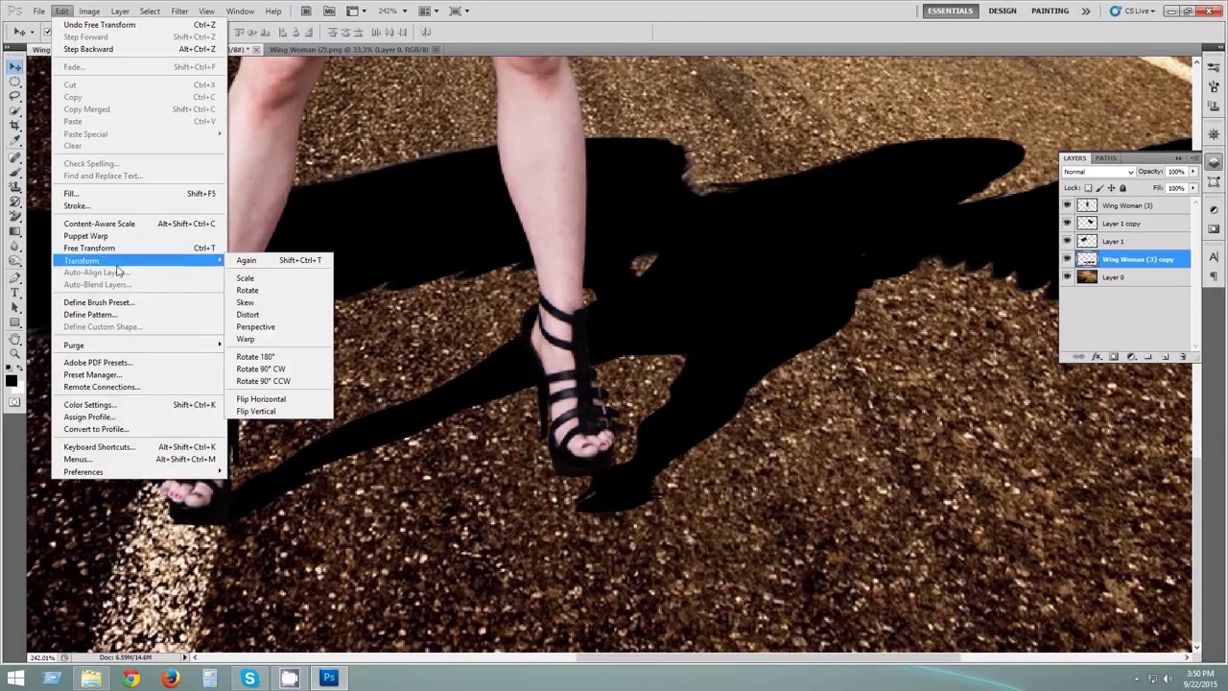
{"action": "left_click", "coordinate": [269, 355]}
{"action": "left_click_drag", "start_coordinate": [595, 482], "coordinate": [603, 474]}
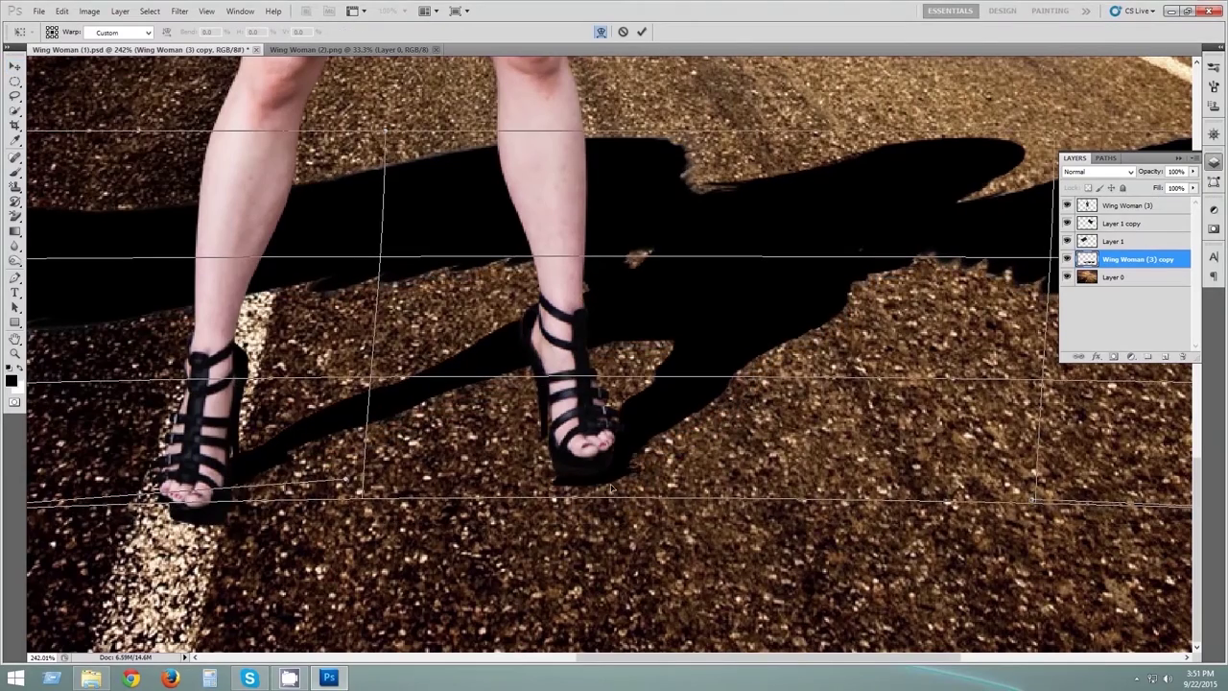
{"action": "scroll", "coordinate": [602, 474], "scroll_direction": "down", "scroll_amount": 4, "text": "alt"}
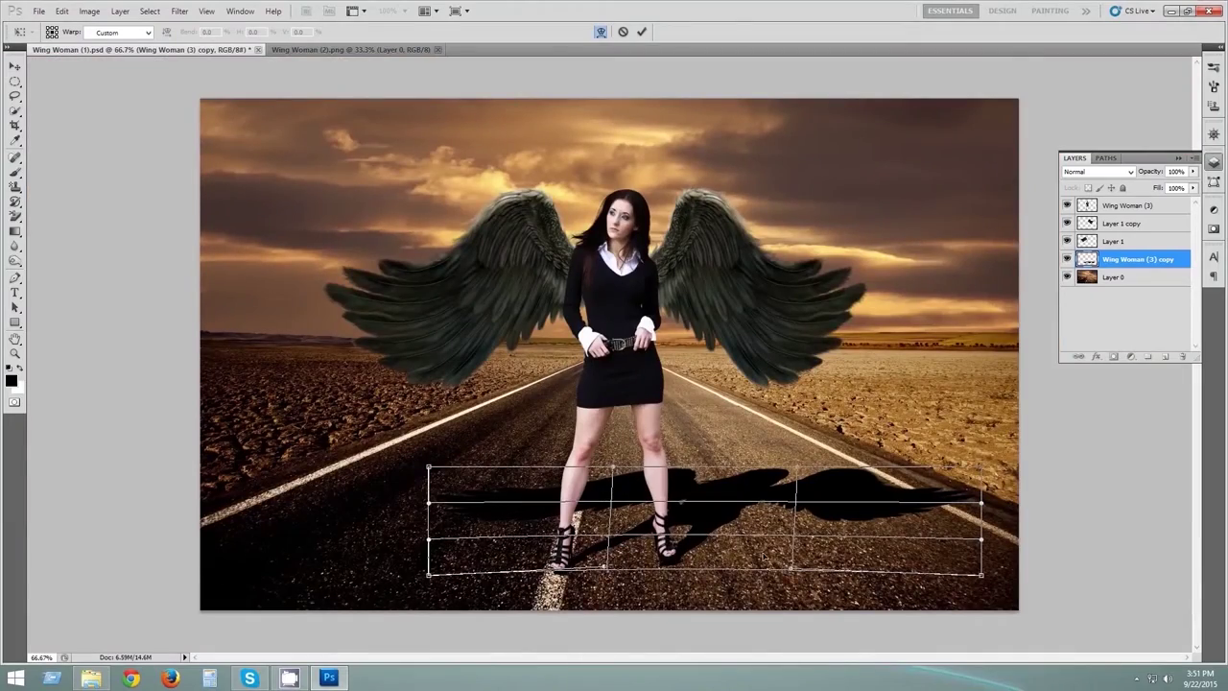
{"action": "left_click_drag", "start_coordinate": [796, 574], "coordinate": [777, 550]}
{"action": "key", "text": "Return"}
{"action": "scroll", "coordinate": [777, 551], "scroll_direction": "up", "scroll_amount": 5}
{"action": "scroll", "coordinate": [614, 460], "scroll_direction": "down", "scroll_amount": 4}
- Soften the shadow with a 5.0-pixel Gaussian Blur and set opacity to 95%
{"action": "left_click", "coordinate": [178, 11]}
{"action": "left_click", "coordinate": [354, 197]}
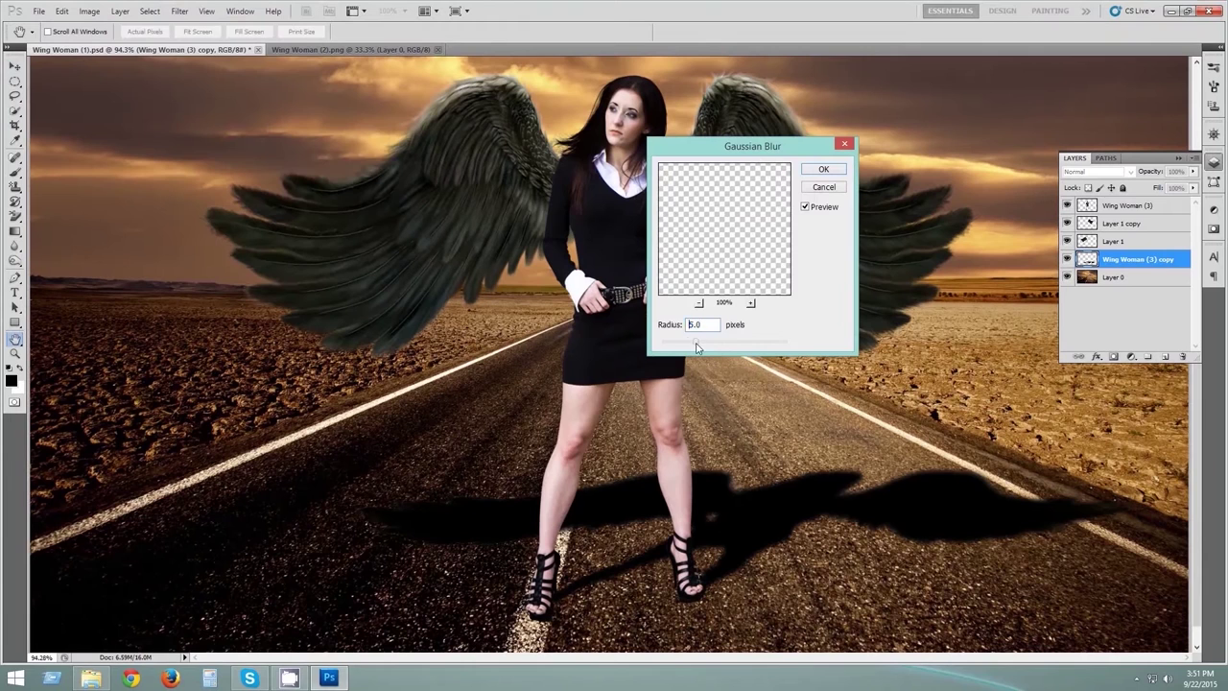
{"action": "left_click", "coordinate": [821, 175]}
{"action": "left_click_drag", "start_coordinate": [1192, 172], "coordinate": [1189, 189]}
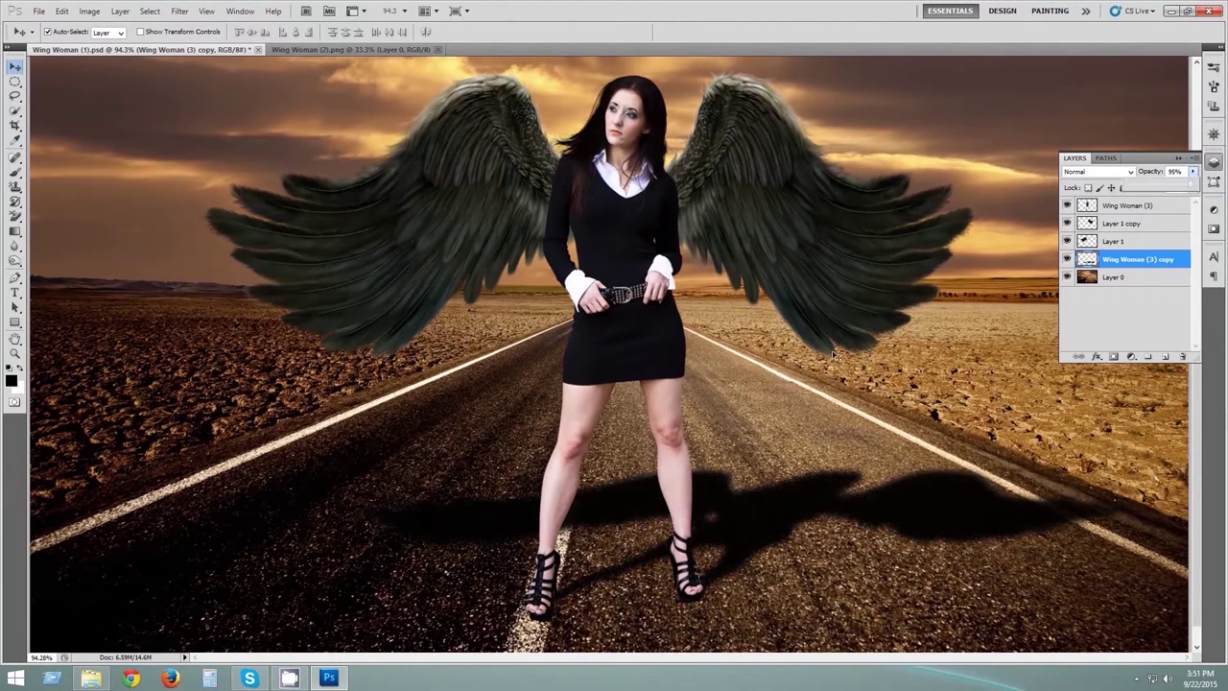
- Select the woman's outline and push her midtones toward red with Color Balance
{"action": "scroll", "coordinate": [894, 295], "scroll_direction": "down", "scroll_amount": 2}
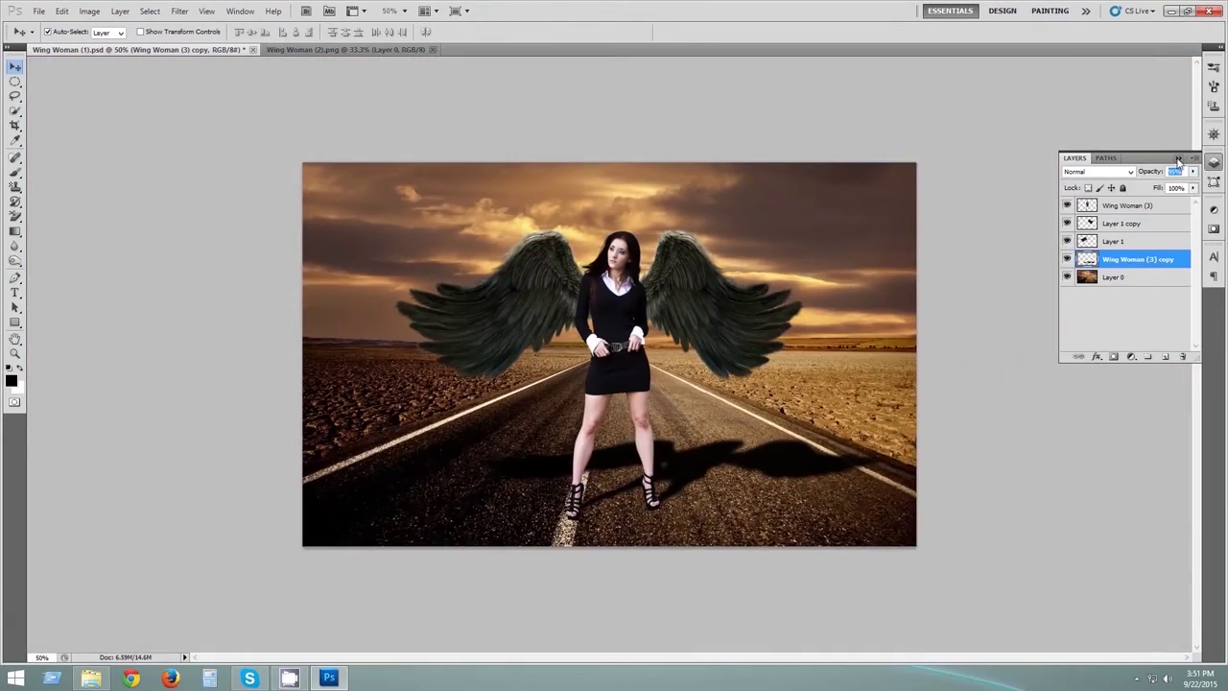
{"action": "left_click", "coordinate": [943, 296]}
{"action": "scroll", "coordinate": [943, 296], "scroll_direction": "up", "scroll_amount": 2}
{"action": "left_click", "coordinate": [1213, 162]}
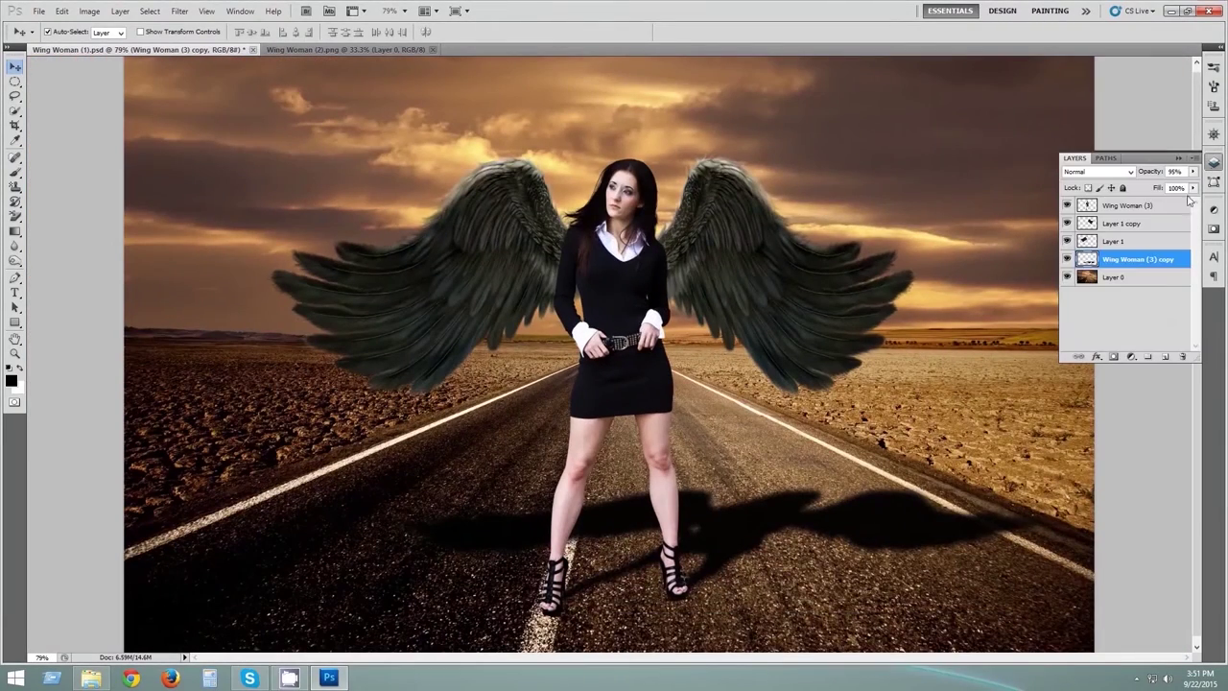
{"action": "left_click", "coordinate": [1088, 206]}
{"action": "left_click", "coordinate": [1088, 206], "text": "ctrl"}
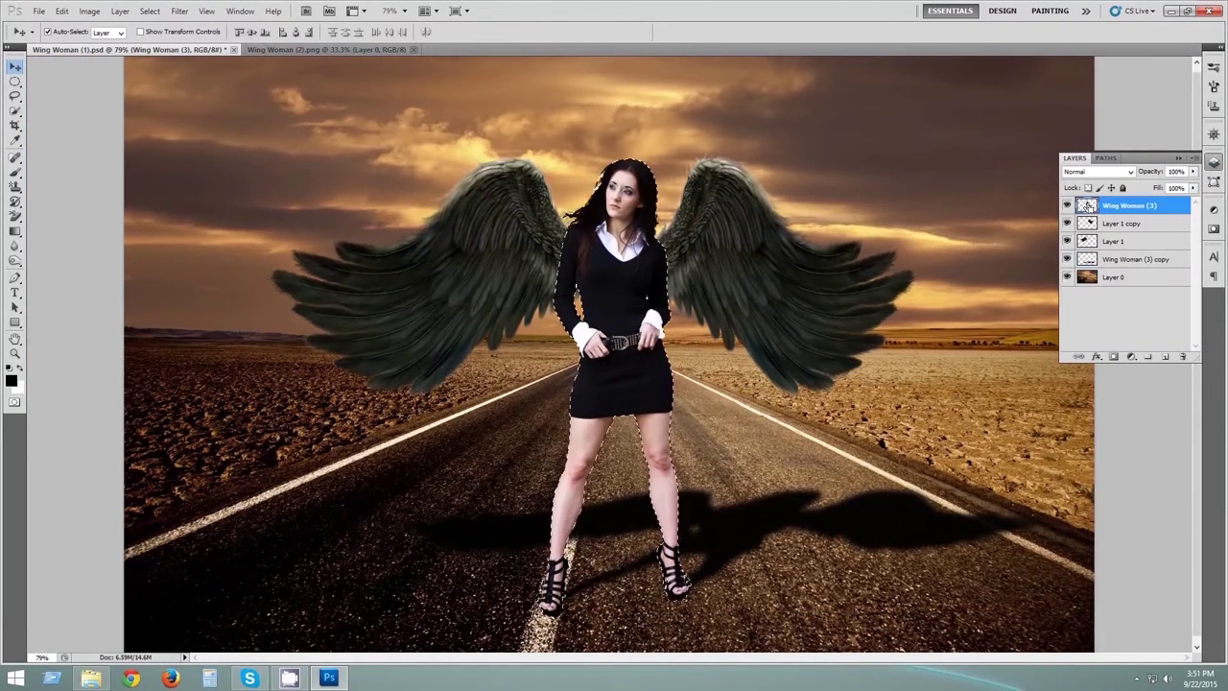
{"action": "key", "text": "ctrl+b"}
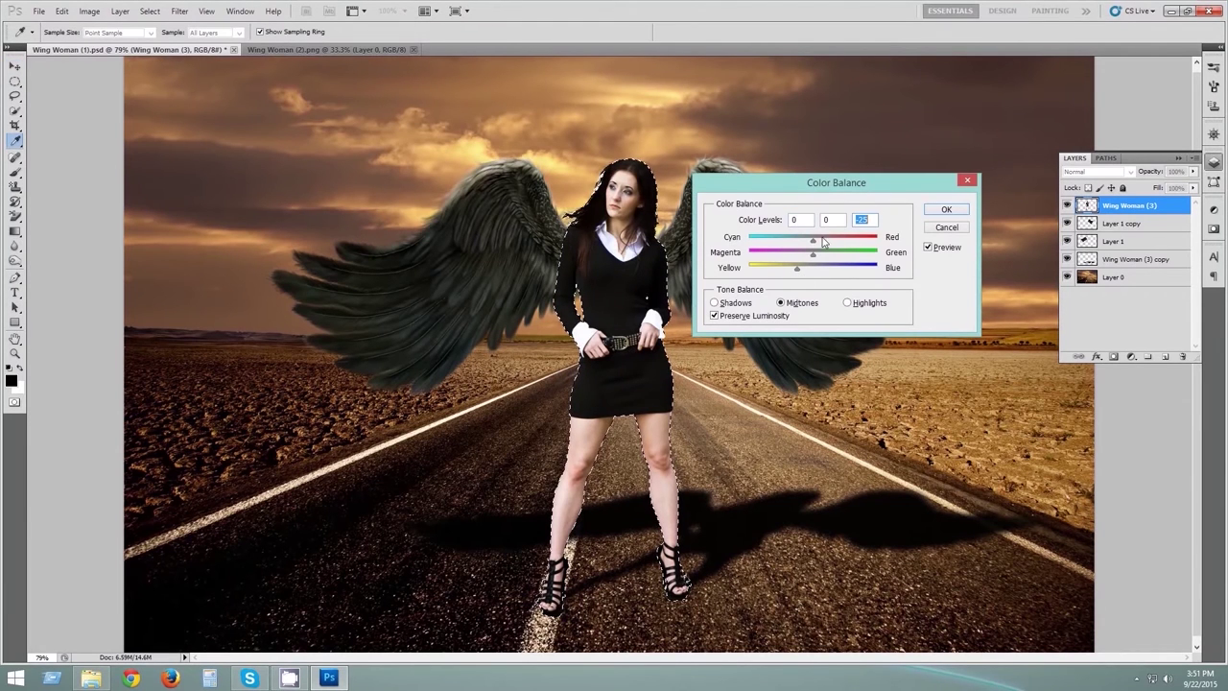
{"action": "left_click_drag", "start_coordinate": [823, 242], "coordinate": [832, 244]}
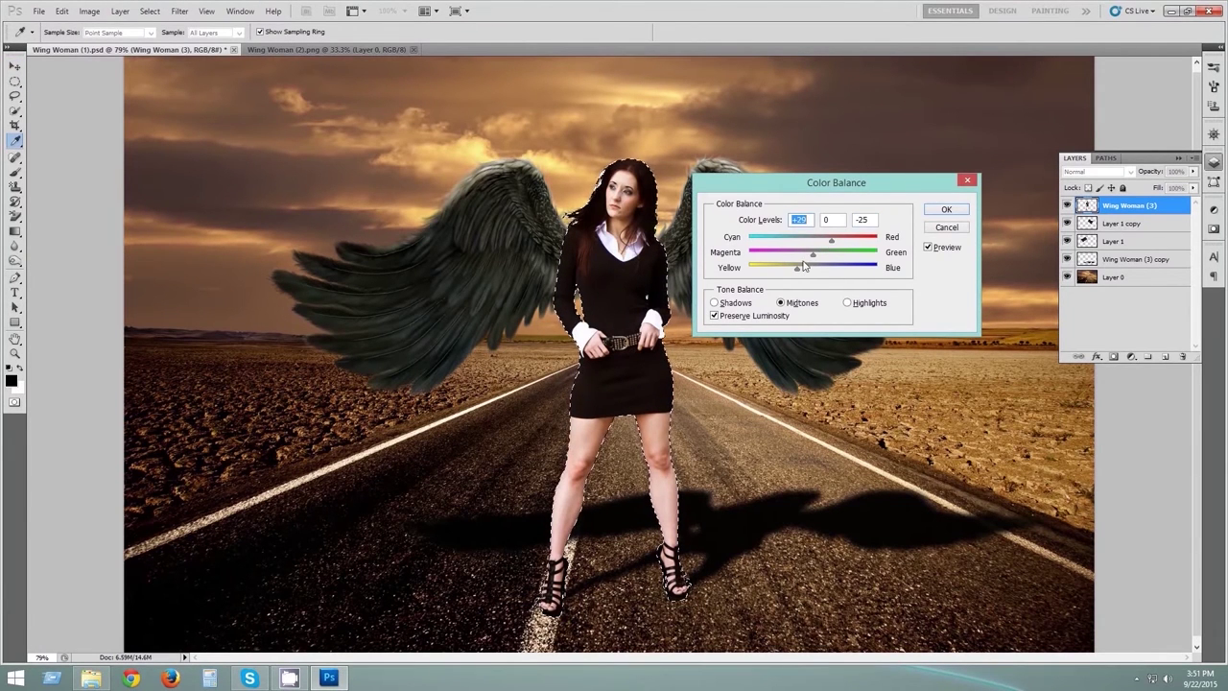
{"action": "left_click", "coordinate": [939, 213]}
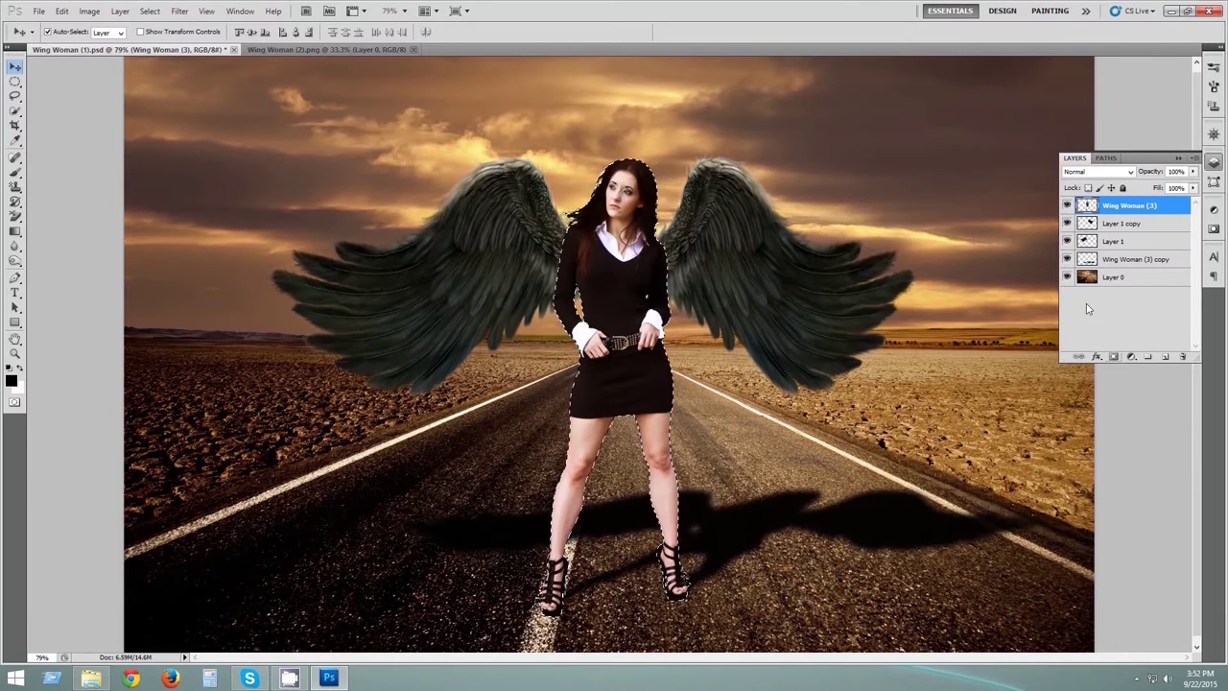
- Darken the woman with a downward Curves adjustment
{"action": "key", "text": "ctrl+m"}
{"action": "left_click_drag", "start_coordinate": [768, 76], "coordinate": [883, 137]}
{"action": "left_click_drag", "start_coordinate": [840, 299], "coordinate": [839, 318]}
{"action": "left_click", "coordinate": [896, 254]}
{"action": "left_click", "coordinate": [1003, 160]}
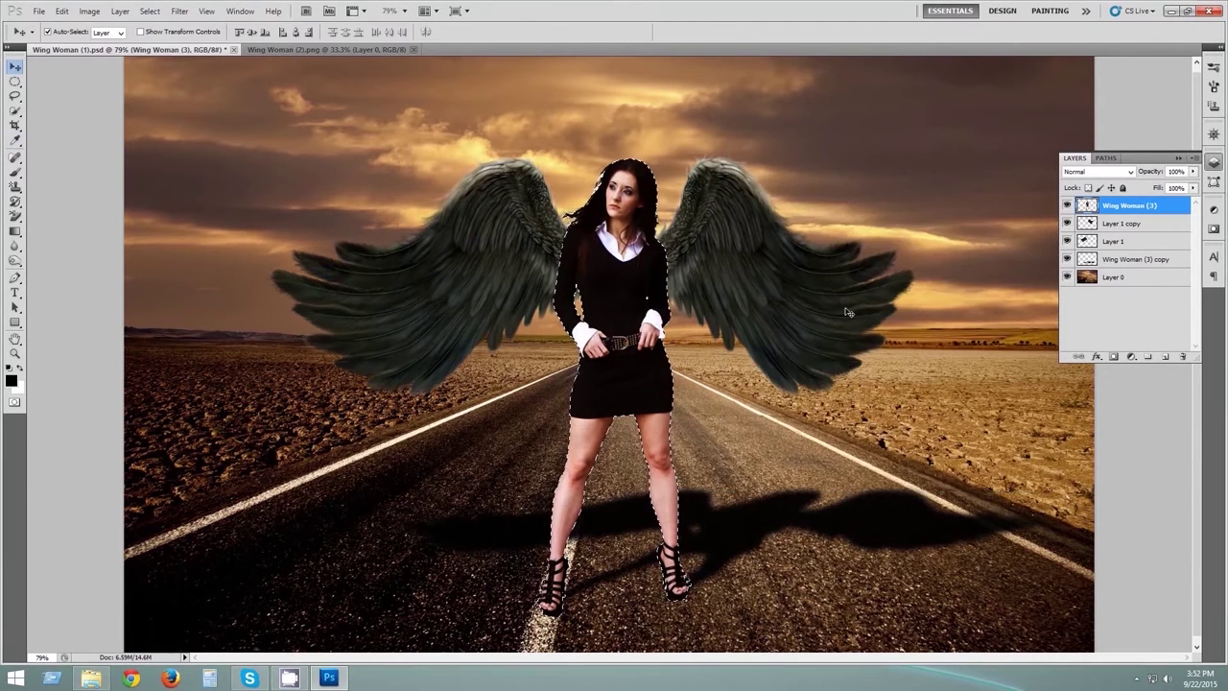
- Apply Color Balance +20/0/-46 to the woman and deselect
{"action": "key", "text": "ctrl+b"}
{"action": "mouse_move", "coordinate": [812, 269]}
{"action": "left_mouse_down"}
{"action": "mouse_move", "coordinate": [783, 269]}
{"action": "mouse_move", "coordinate": [826, 240]}
{"action": "left_mouse_up"}
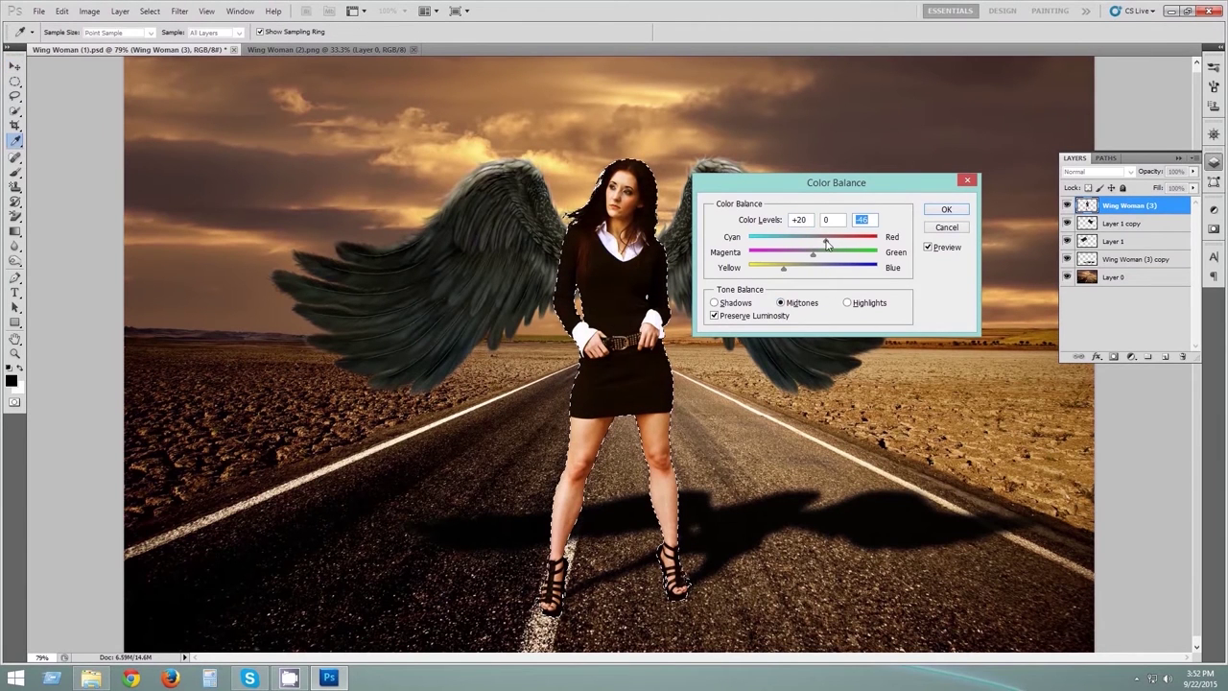
{"action": "left_click", "coordinate": [946, 209]}
{"action": "key", "text": "ctrl+d"}
{"action": "key", "text": "v"}
{"action": "left_click", "coordinate": [1089, 224]}
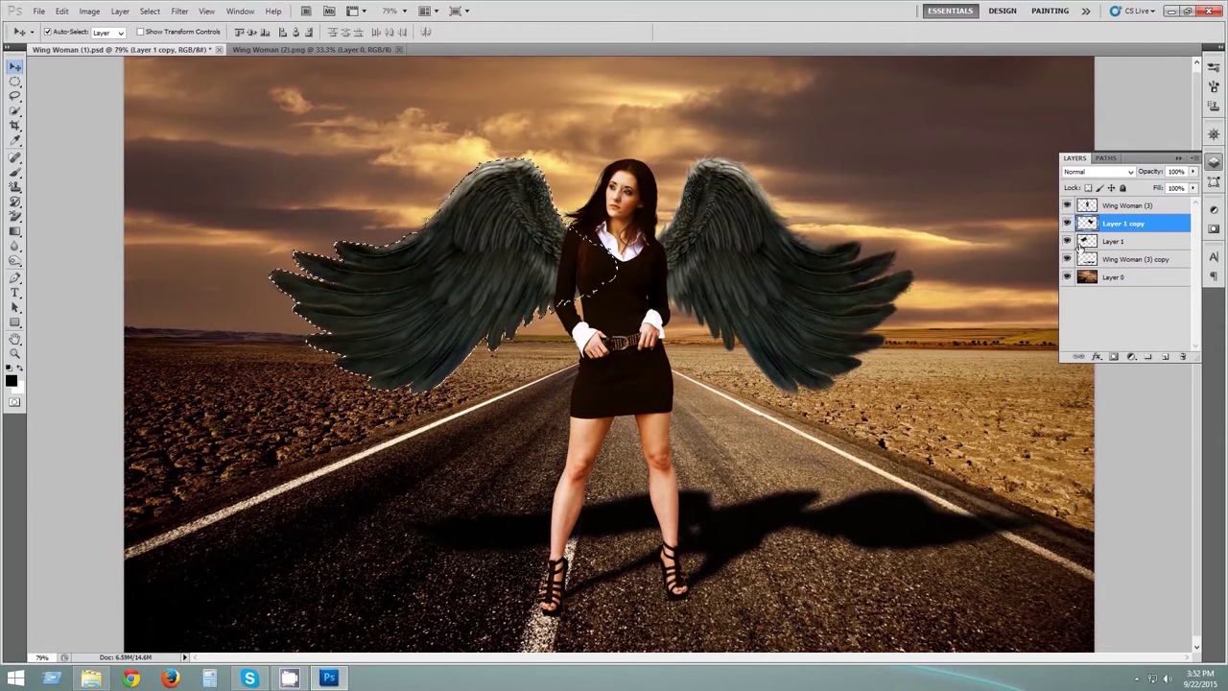
- Merge Layer 1 and Layer 1 copy, then warm the wings with Color Balance
{"action": "left_click", "coordinate": [1115, 242], "text": "shift"}
{"action": "right_click", "coordinate": [1118, 245]}
{"action": "left_click", "coordinate": [1122, 512]}
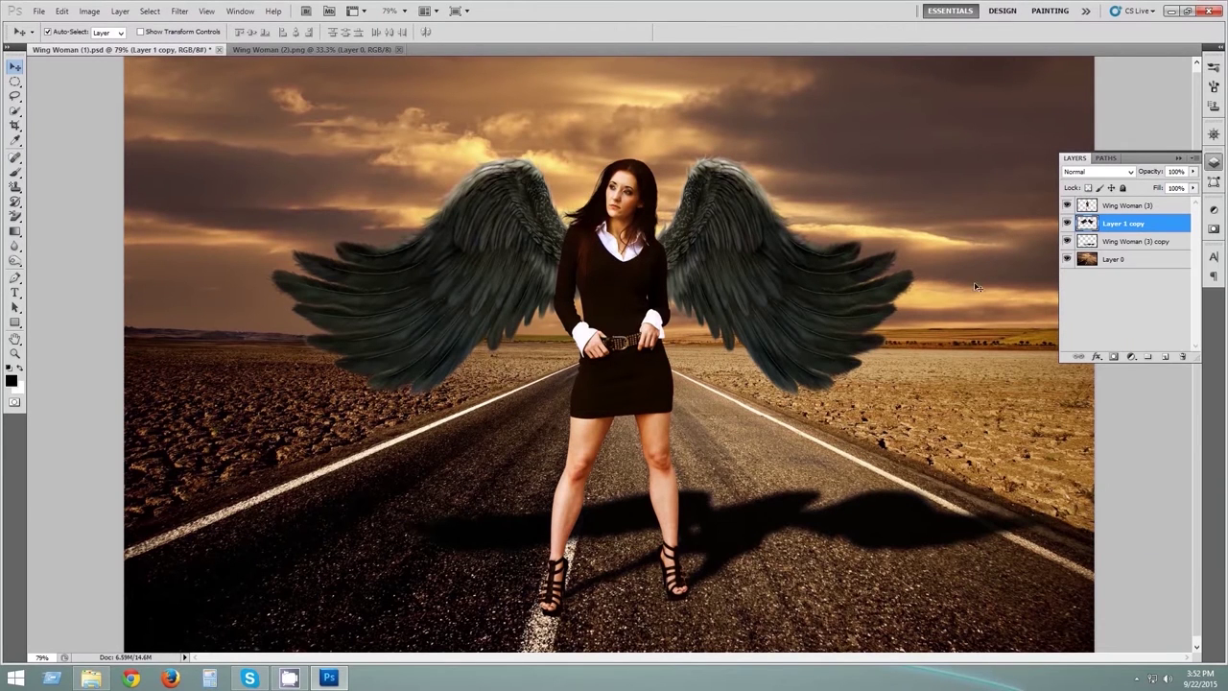
{"action": "key", "text": "ctrl+b"}
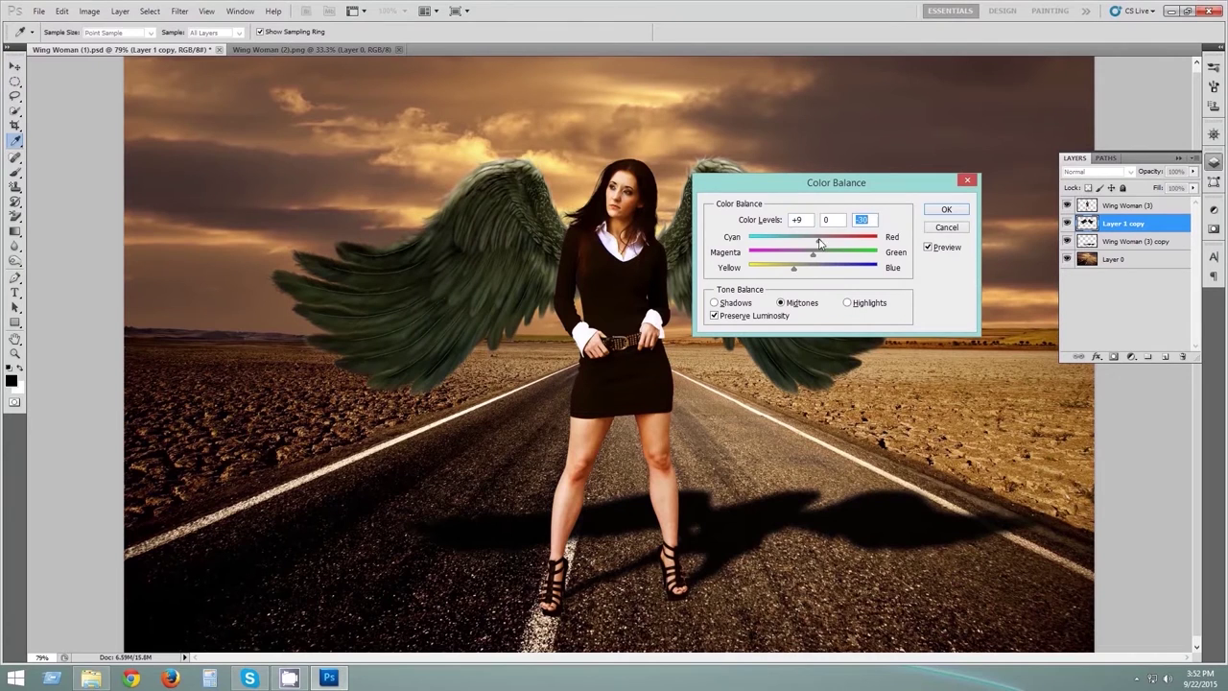
{"action": "key", "text": "Return"}
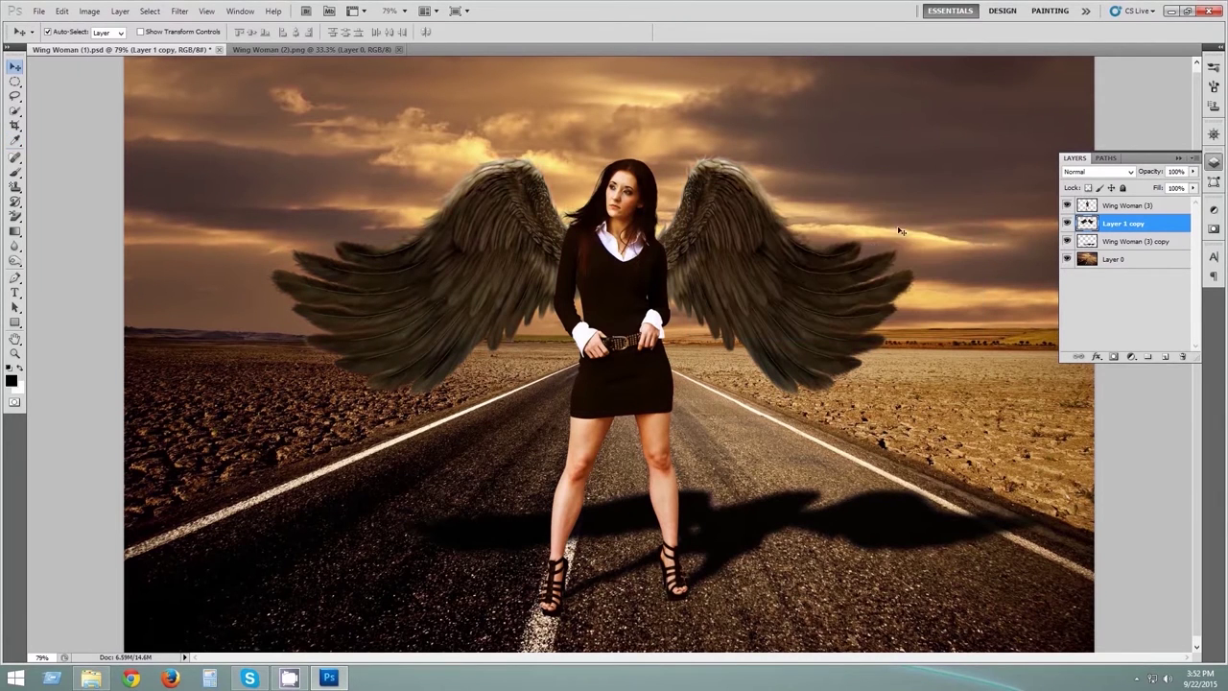
- Briefly check the source image folder and the wing image
{"action": "left_click", "coordinate": [92, 678]}
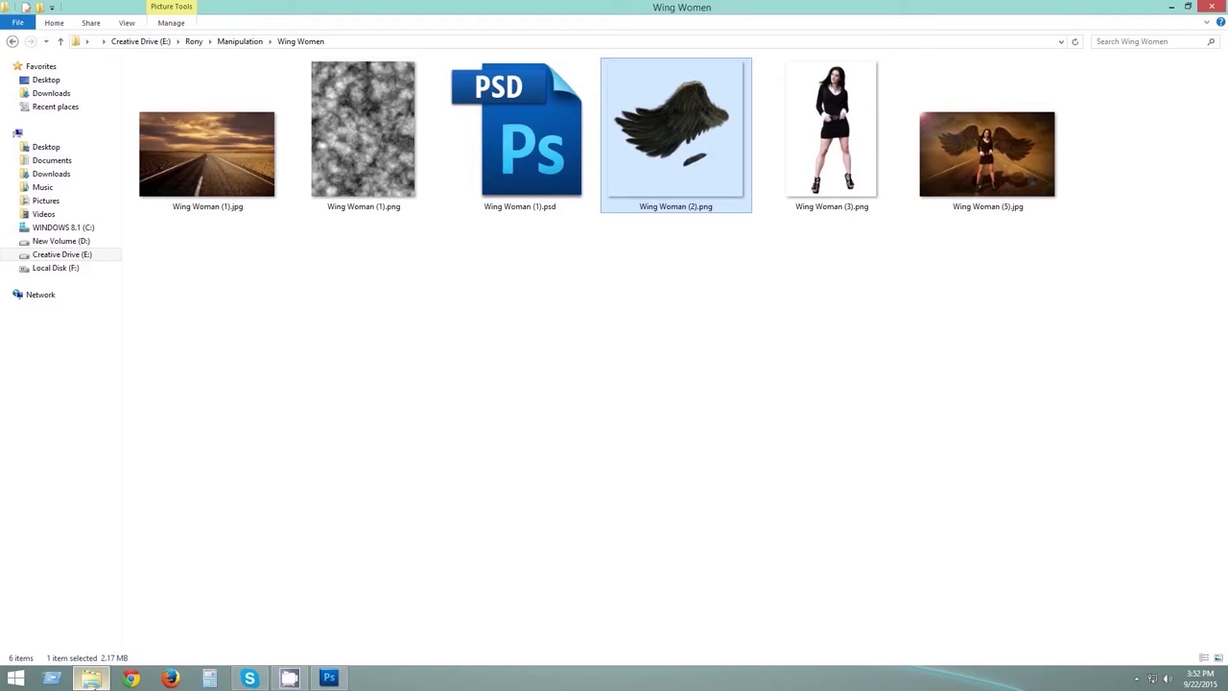
{"action": "left_click", "coordinate": [93, 678]}
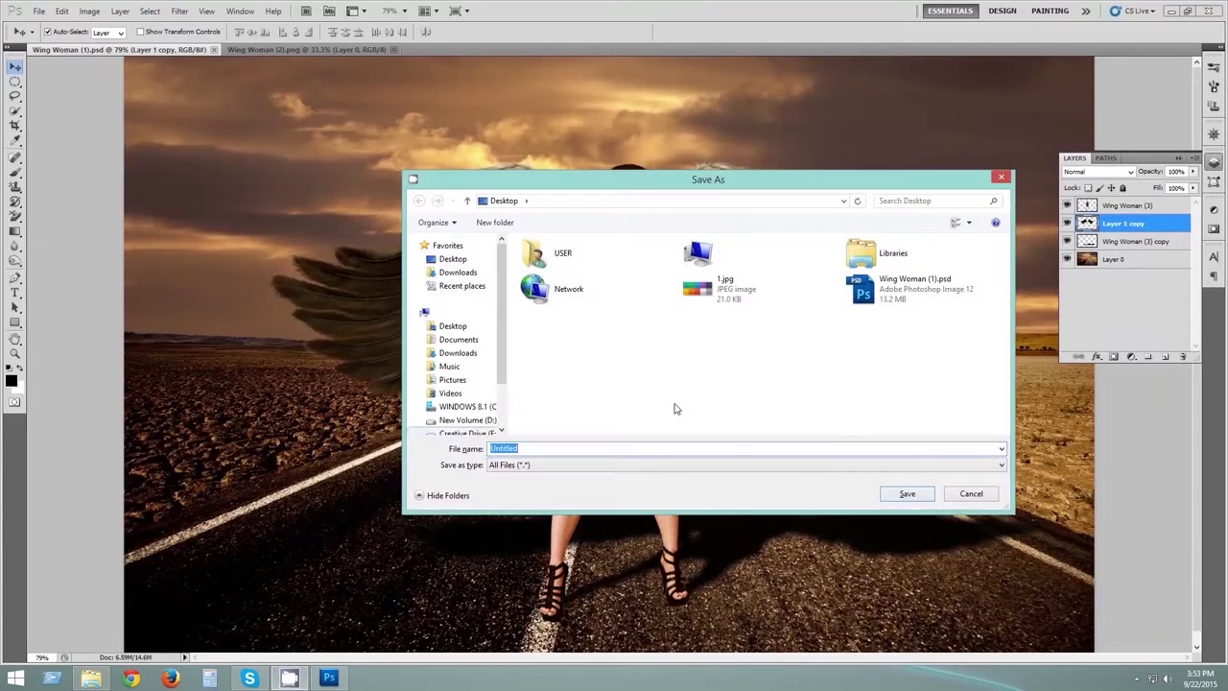
{"action": "left_click", "coordinate": [302, 49]}
{"action": "left_click_drag", "start_coordinate": [499, 307], "coordinate": [441, 215]}
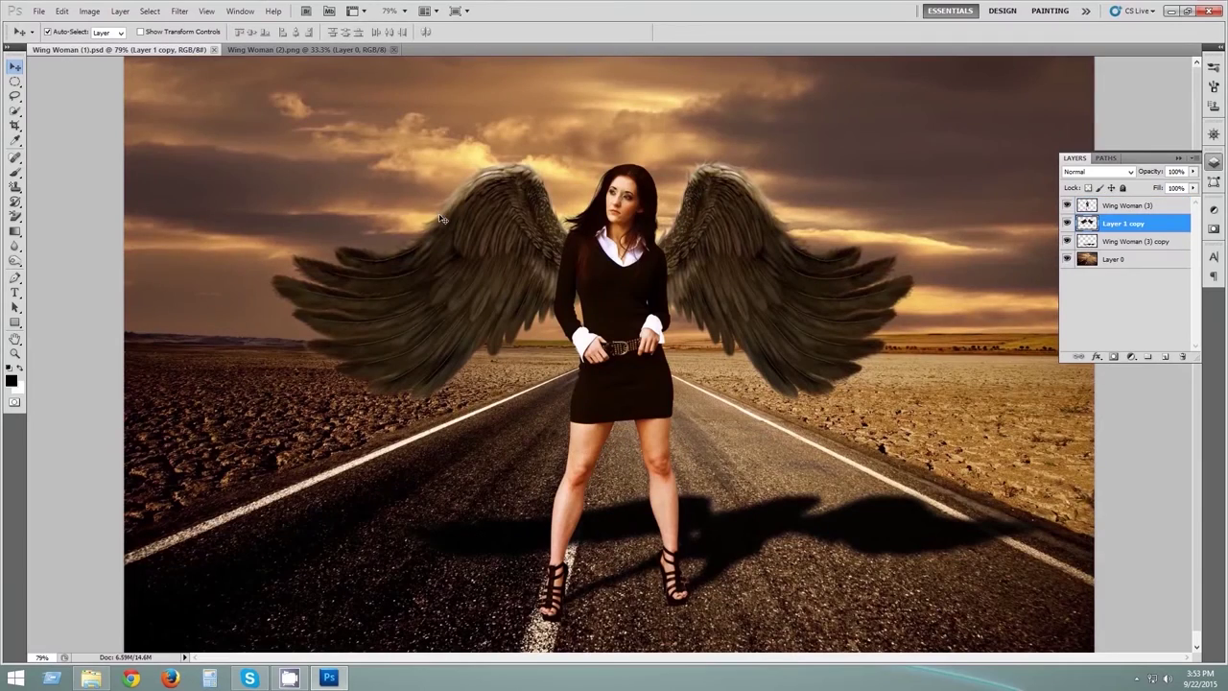
- Add a layer above Layer 0, choose a 523px soft brush, and sample orange-brown
{"action": "left_click_drag", "start_coordinate": [1123, 260], "coordinate": [1121, 257]}
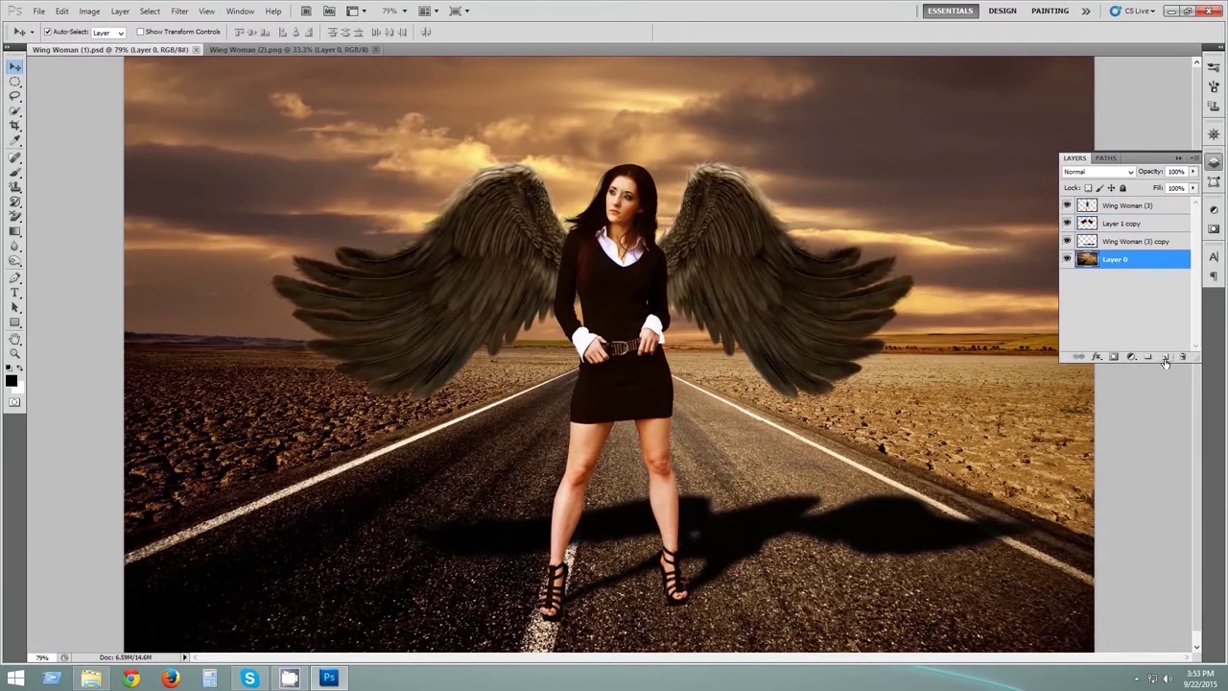
{"action": "left_click", "coordinate": [15, 171]}
{"action": "right_click", "coordinate": [305, 192]}
{"action": "mouse_move", "coordinate": [440, 268]}
{"action": "left_mouse_down"}
{"action": "mouse_move", "coordinate": [441, 305]}
{"action": "mouse_move", "coordinate": [441, 284]}
{"action": "left_mouse_up"}
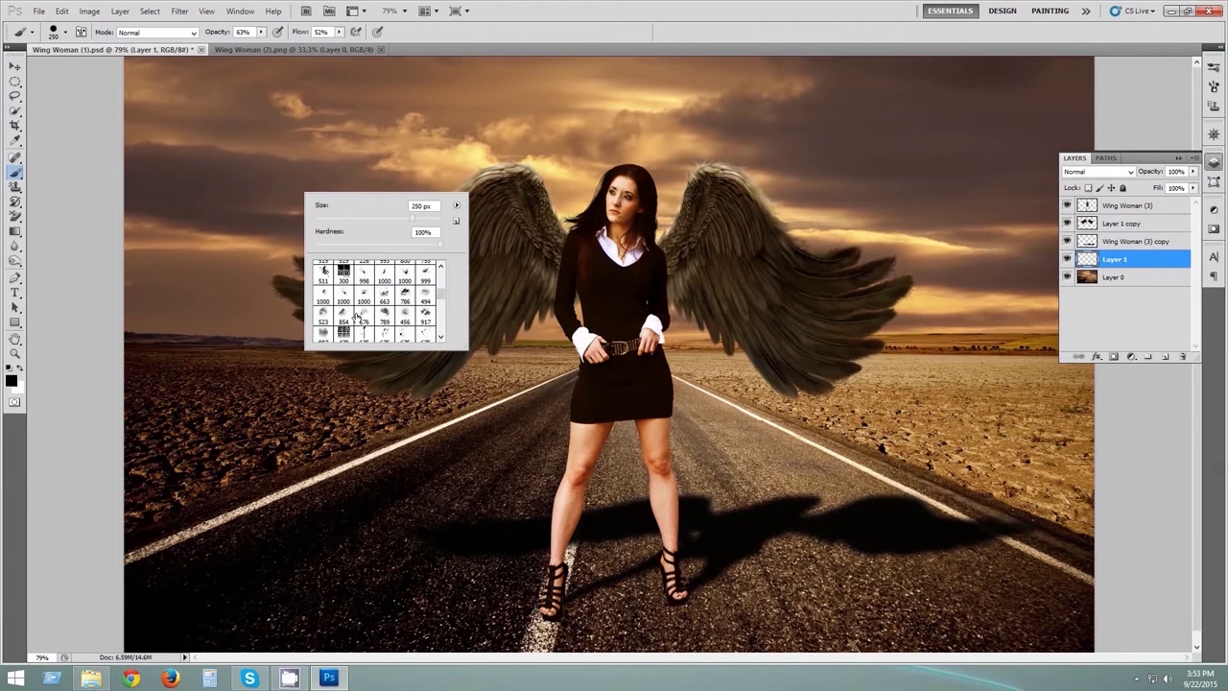
{"action": "left_click", "coordinate": [13, 381]}
{"action": "left_click", "coordinate": [1011, 336]}
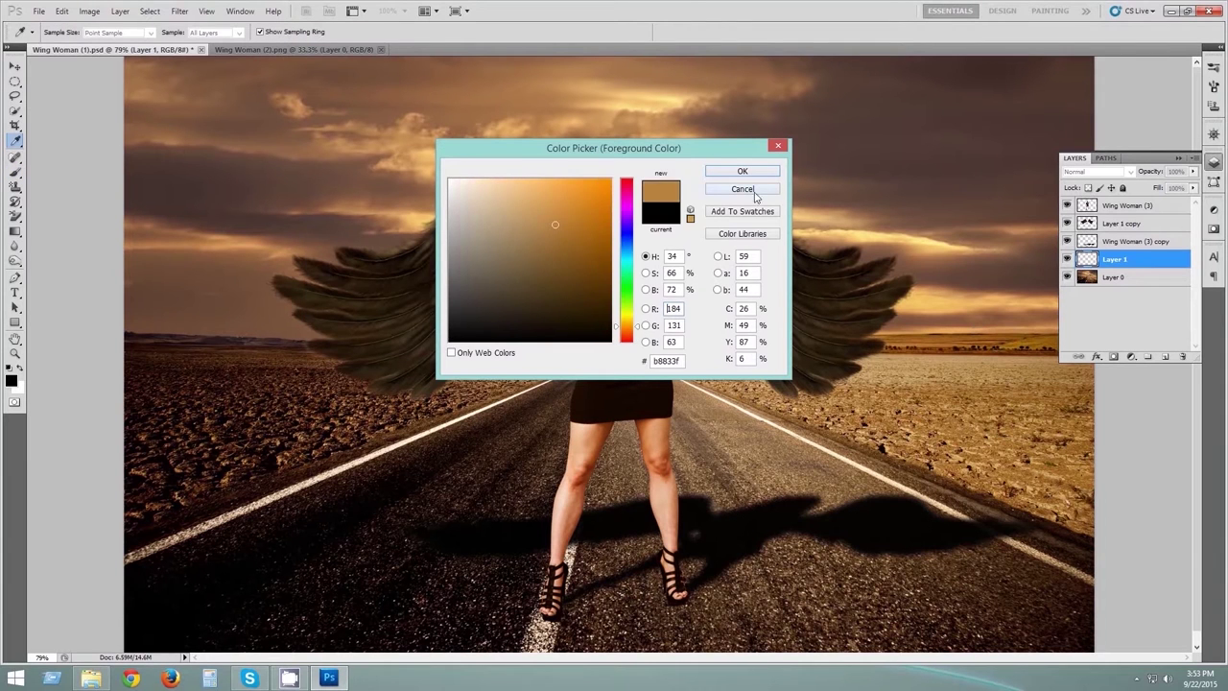
{"action": "left_click", "coordinate": [743, 171]}
- Paint orange-brown haze over the edges, sky, desert and road around the woman
{"action": "left_click_drag", "start_coordinate": [105, 314], "coordinate": [163, 115]}
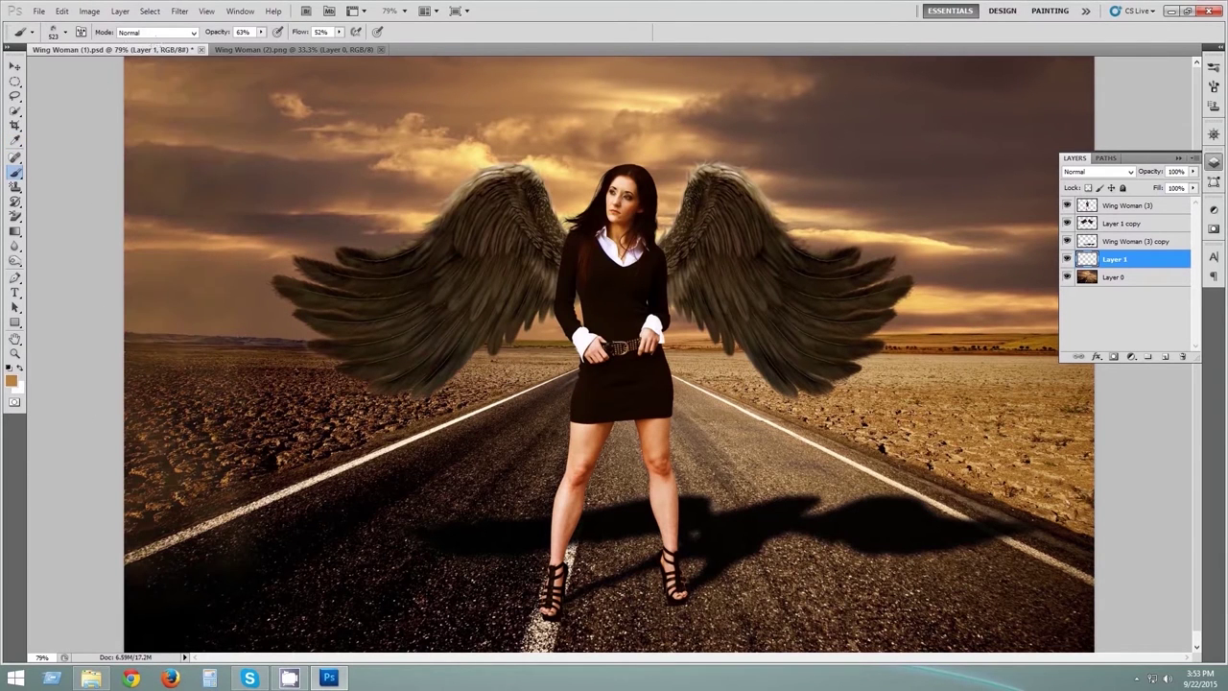
{"action": "key", "text": "ctrl+minus"}
{"action": "left_click_drag", "start_coordinate": [182, 460], "coordinate": [1036, 575]}
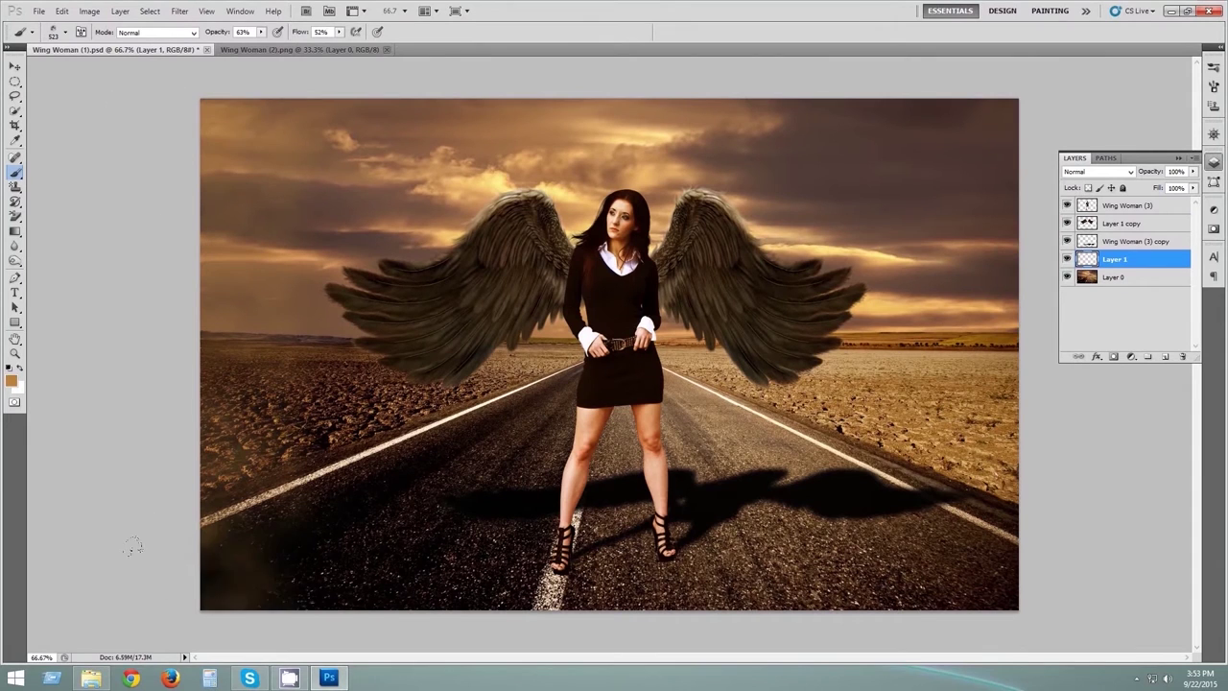
{"action": "left_click_drag", "start_coordinate": [1027, 279], "coordinate": [403, 105]}
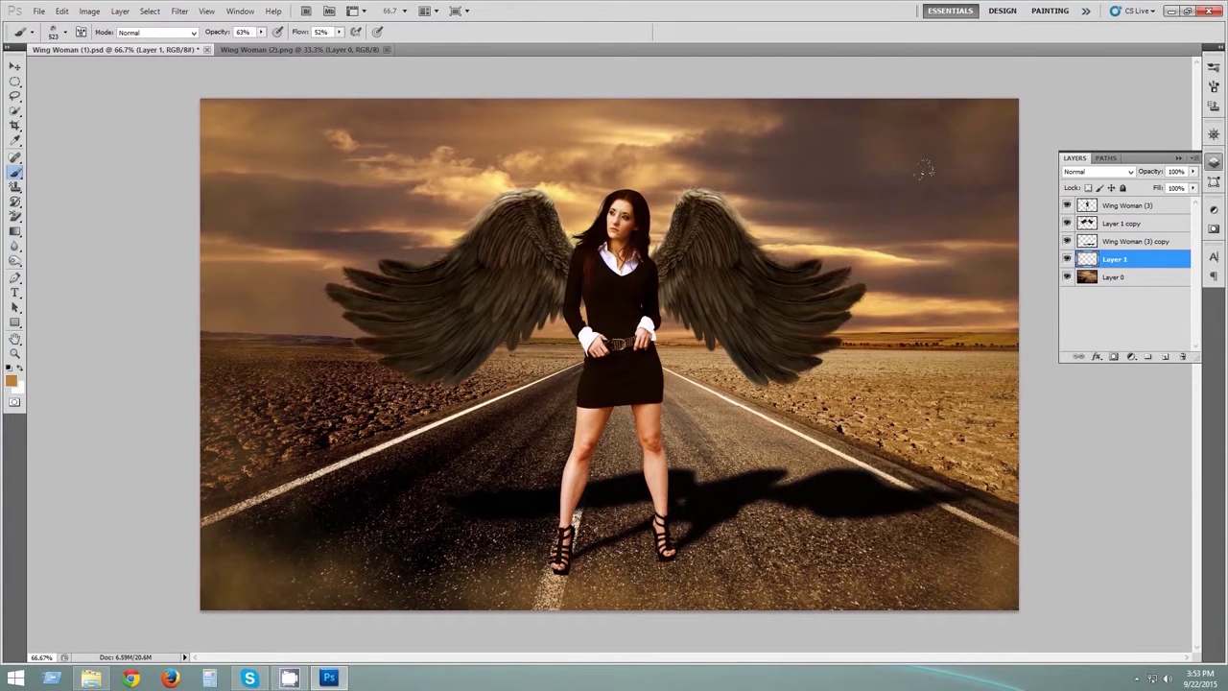
{"action": "mouse_move", "coordinate": [480, 422]}
{"action": "left_mouse_down"}
{"action": "mouse_move", "coordinate": [190, 394]}
{"action": "mouse_move", "coordinate": [307, 134]}
{"action": "left_mouse_up"}
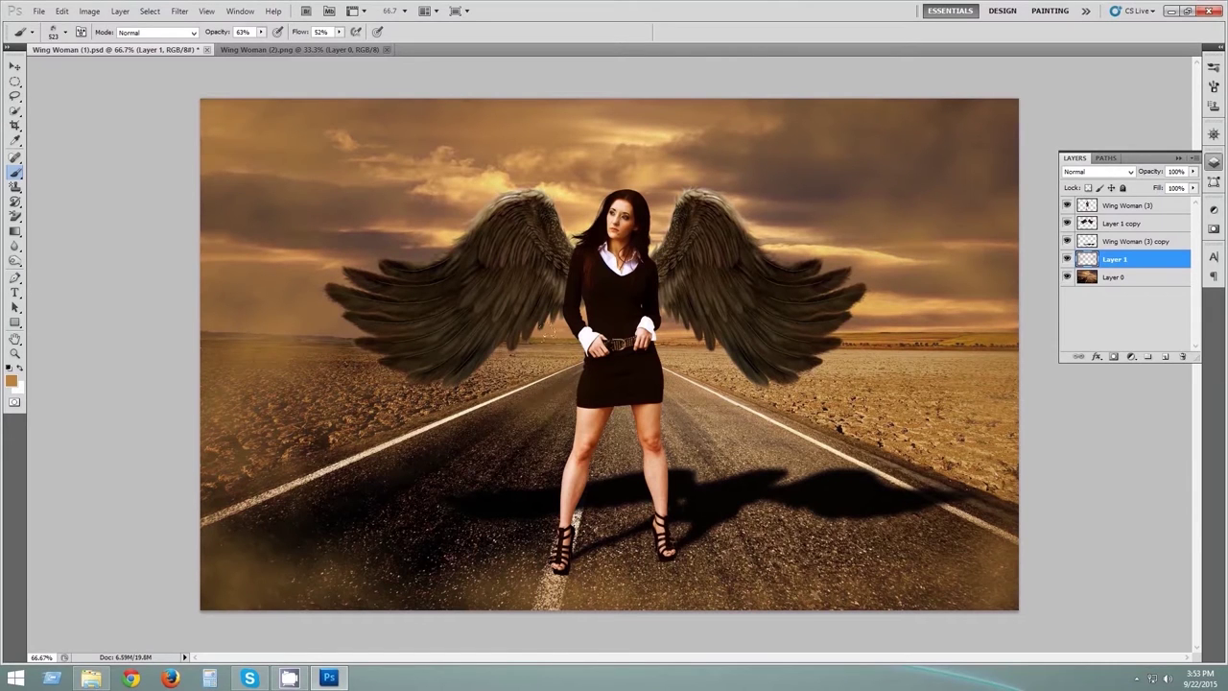
{"action": "left_click_drag", "start_coordinate": [576, 355], "coordinate": [287, 461]}
{"action": "left_click_drag", "start_coordinate": [384, 499], "coordinate": [614, 523]}
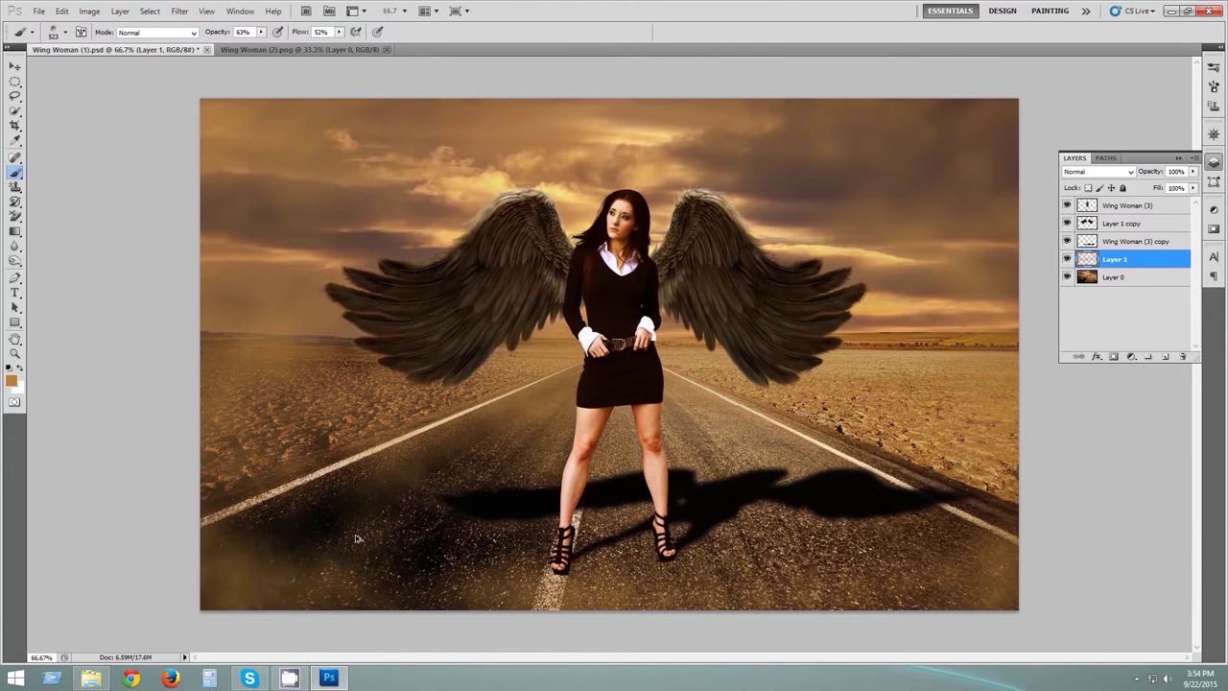
{"action": "left_click_drag", "start_coordinate": [356, 538], "coordinate": [111, 111]}
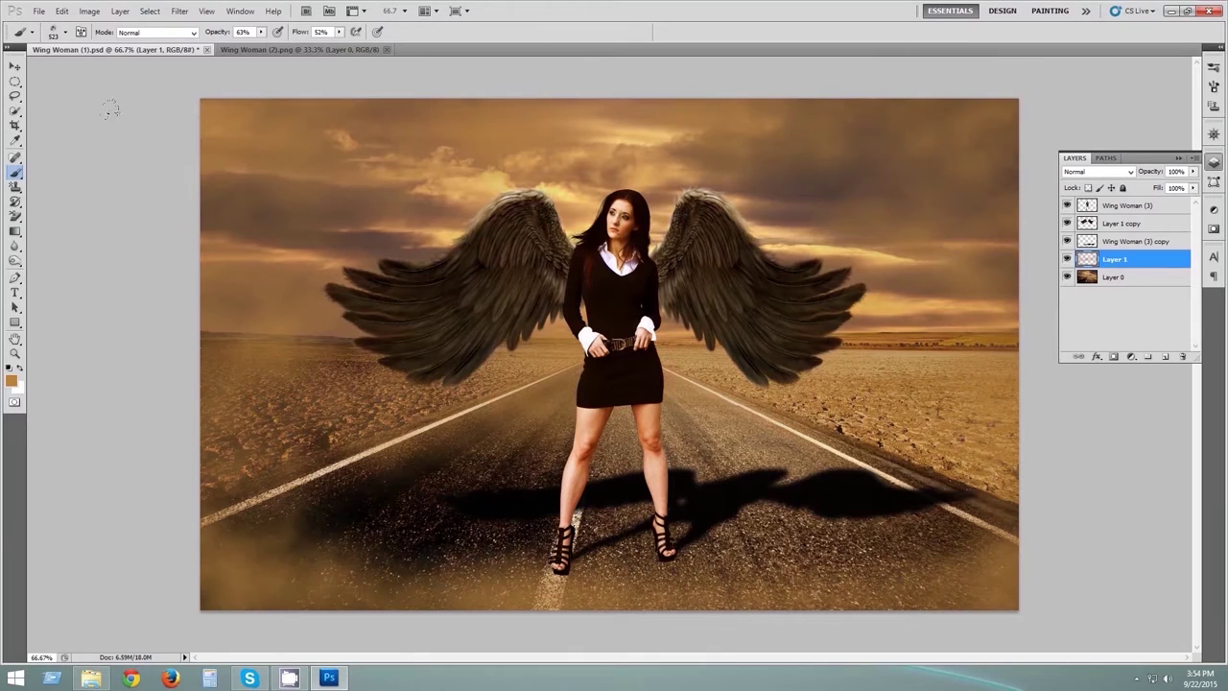
{"action": "left_click_drag", "start_coordinate": [460, 178], "coordinate": [912, 343]}
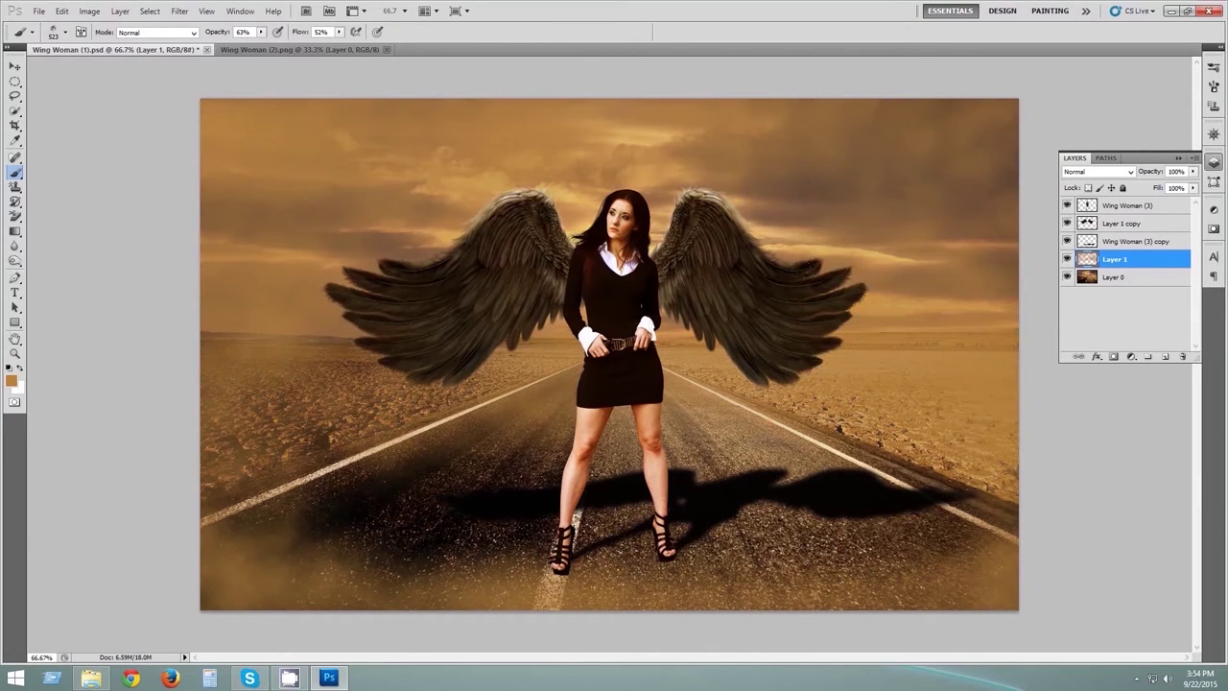
{"action": "left_click_drag", "start_coordinate": [317, 384], "coordinate": [58, 518]}
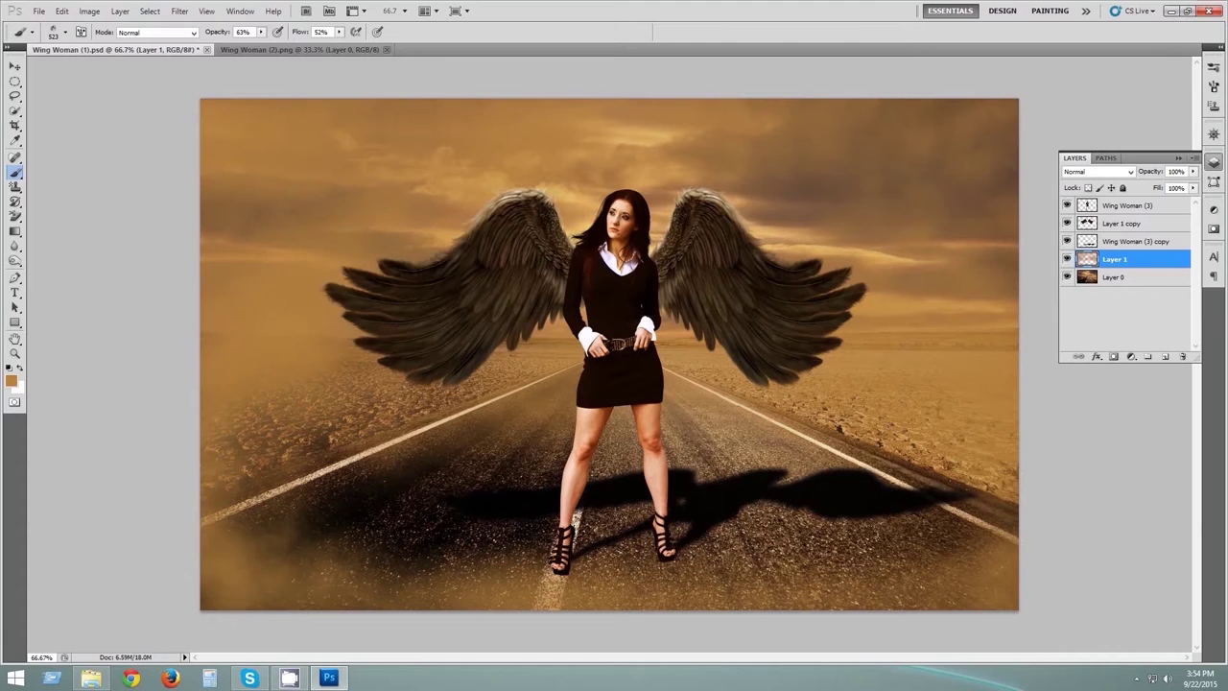
{"action": "right_click", "coordinate": [261, 254]}
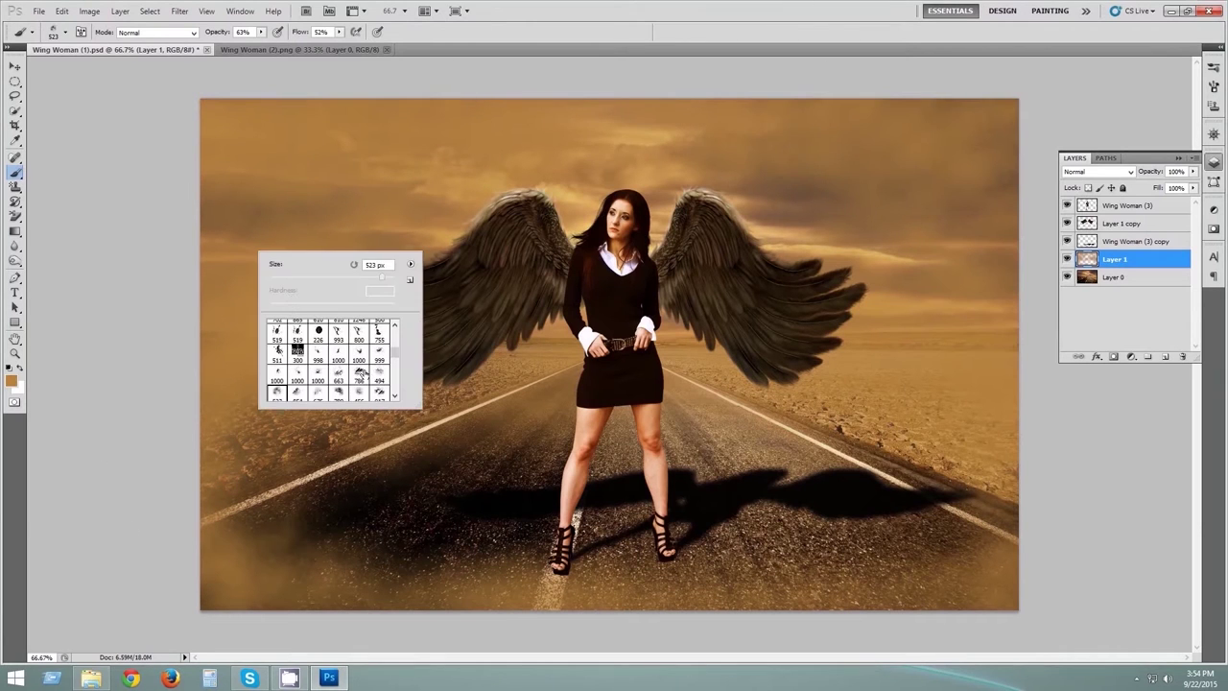
- Set the painting colour to a dark brown
{"action": "key", "text": "Return"}
{"action": "left_click", "coordinate": [11, 381]}
{"action": "key", "text": "Return"}
{"action": "left_click", "coordinate": [17, 388]}
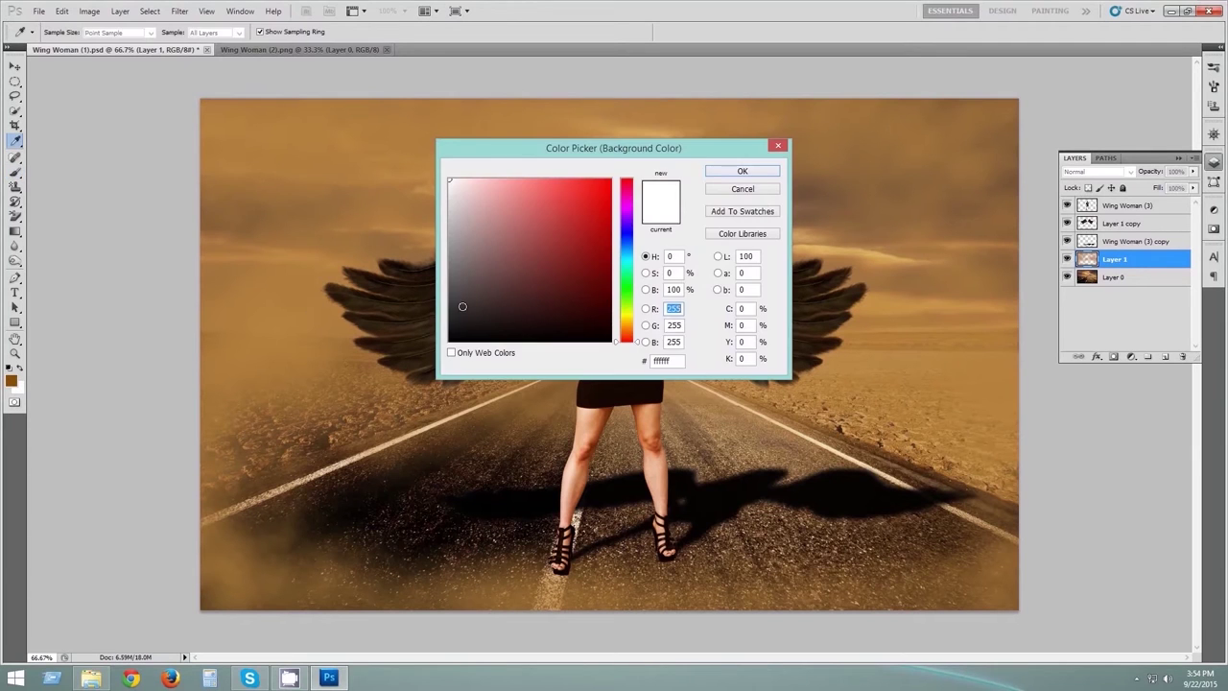
{"action": "left_click", "coordinate": [742, 171]}
{"action": "left_click", "coordinate": [11, 381]}
{"action": "left_click", "coordinate": [602, 302]}
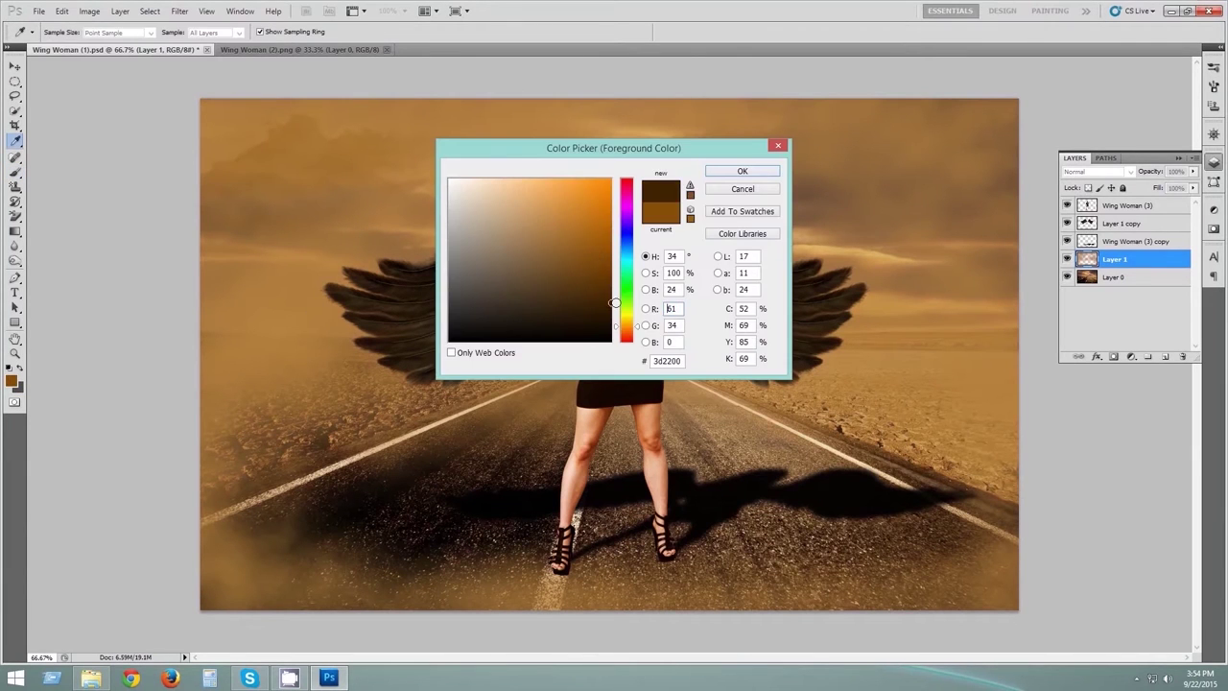
{"action": "left_click", "coordinate": [743, 170]}
- Darken the top-left and top sky, switching to a 676 px soft brush
{"action": "mouse_move", "coordinate": [192, 124]}
{"action": "left_mouse_down"}
{"action": "mouse_move", "coordinate": [172, 153]}
{"action": "mouse_move", "coordinate": [165, 141]}
{"action": "mouse_move", "coordinate": [281, 261]}
{"action": "left_mouse_up"}
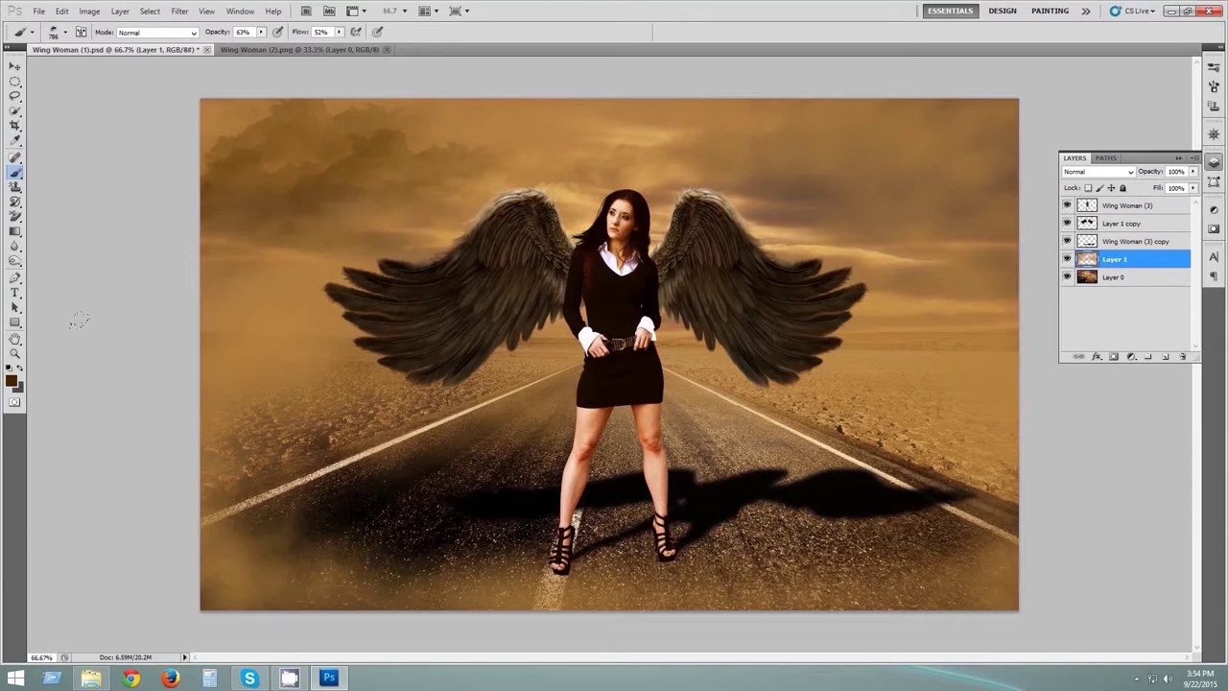
{"action": "right_click", "coordinate": [280, 264]}
{"action": "left_click_drag", "start_coordinate": [543, 66], "coordinate": [959, 86]}
{"action": "right_click", "coordinate": [391, 364]}
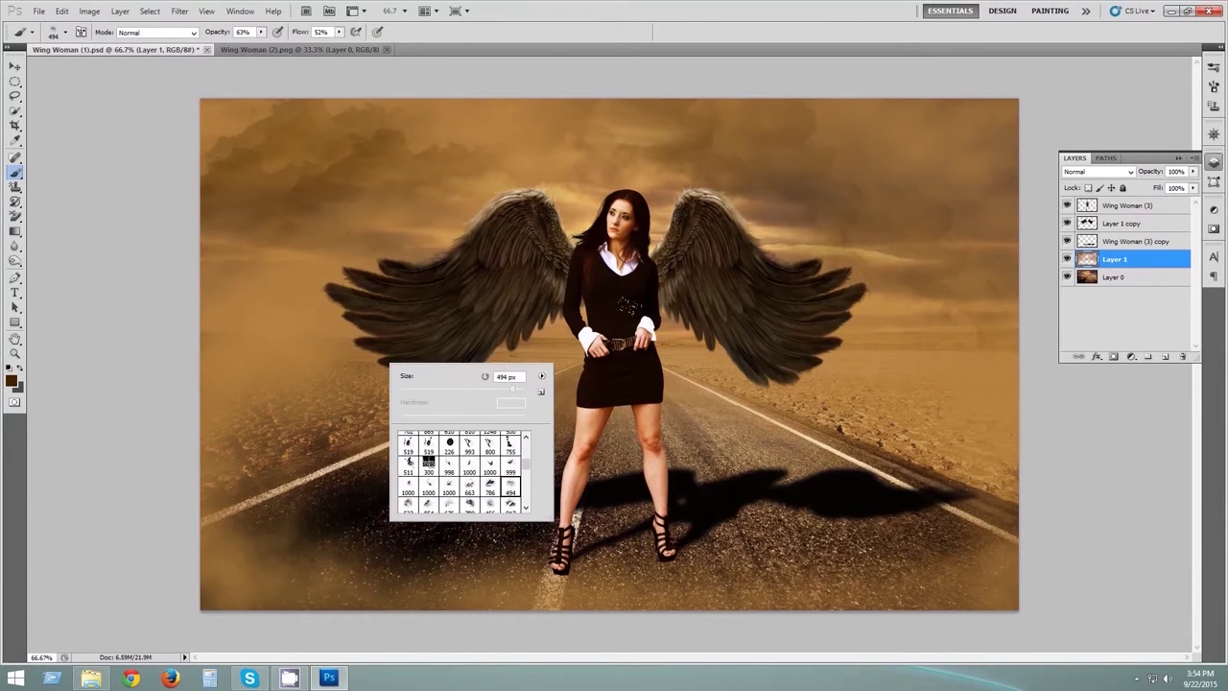
{"action": "double_click", "coordinate": [510, 490]}
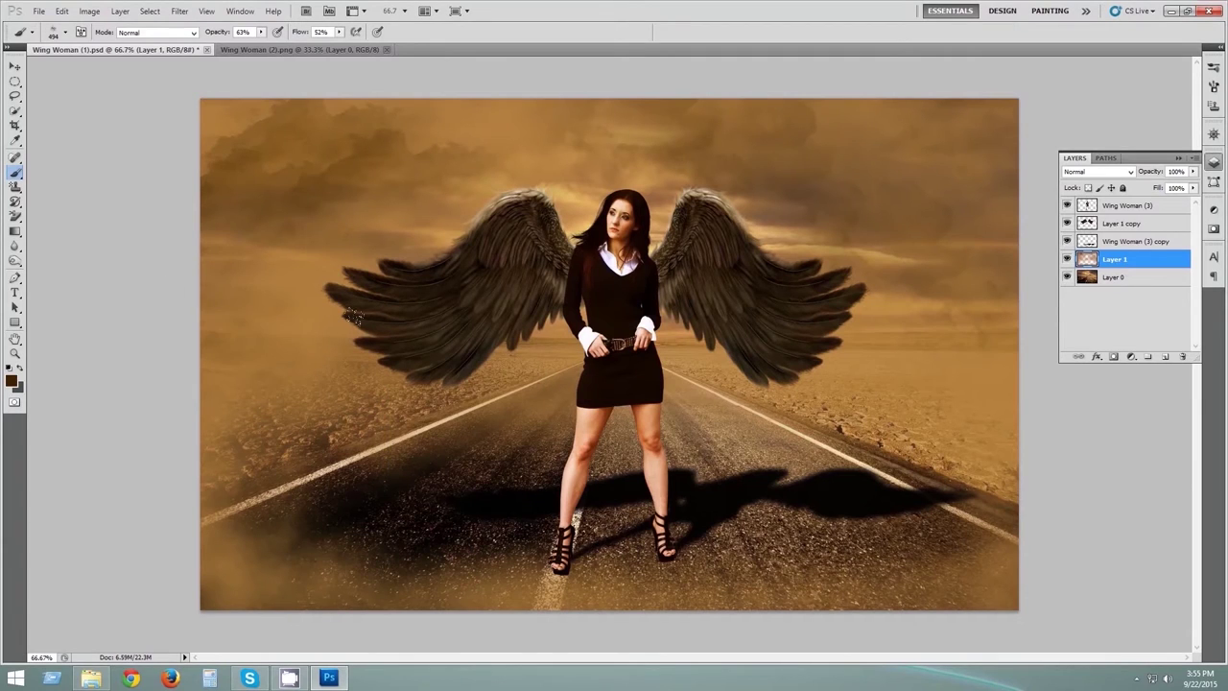
{"action": "right_click", "coordinate": [369, 351]}
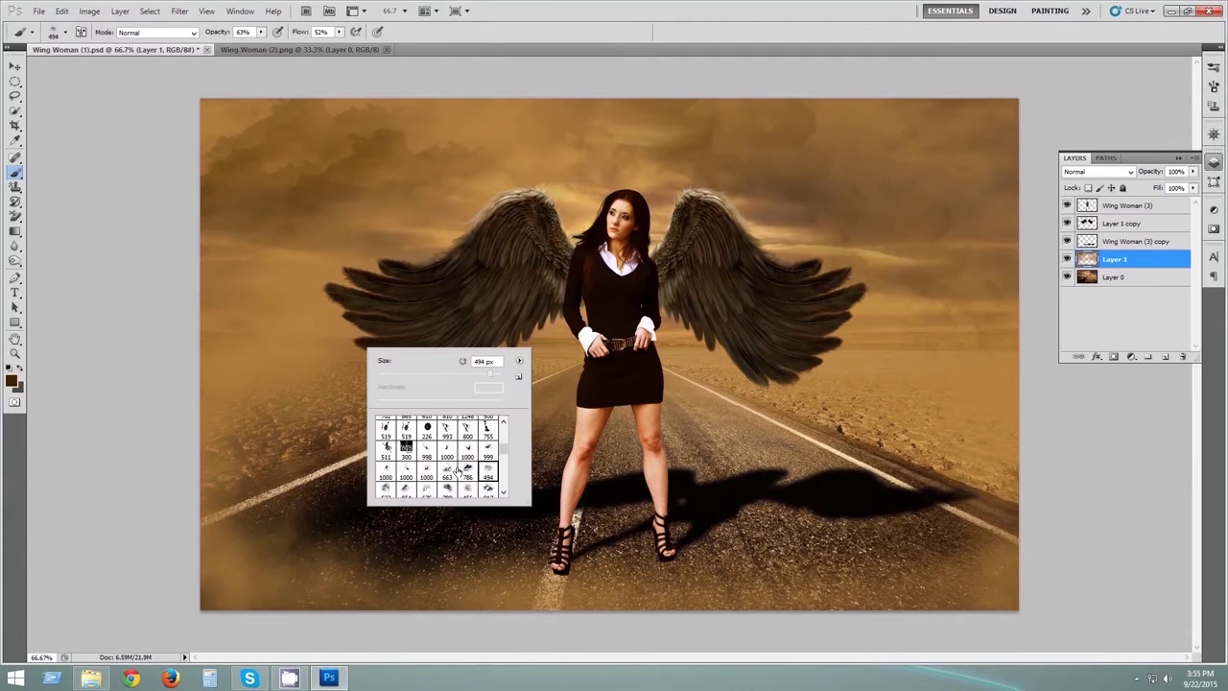
{"action": "left_click", "coordinate": [245, 297]}
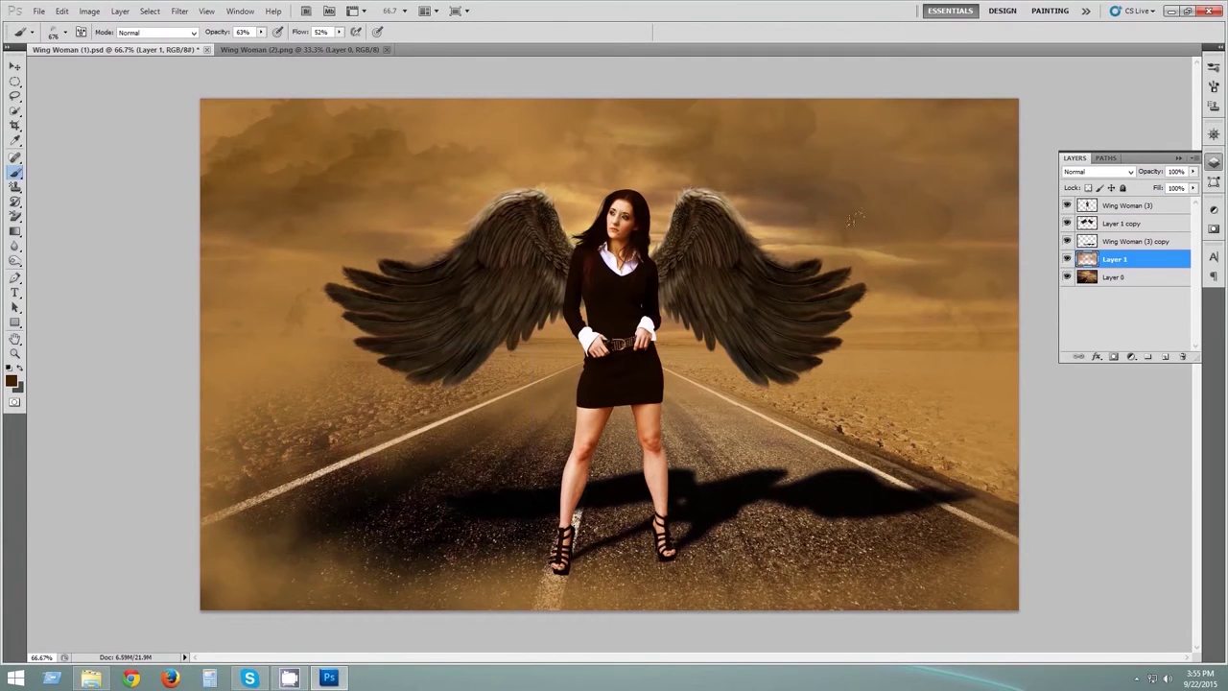
{"action": "left_click_drag", "start_coordinate": [394, 84], "coordinate": [513, 100]}
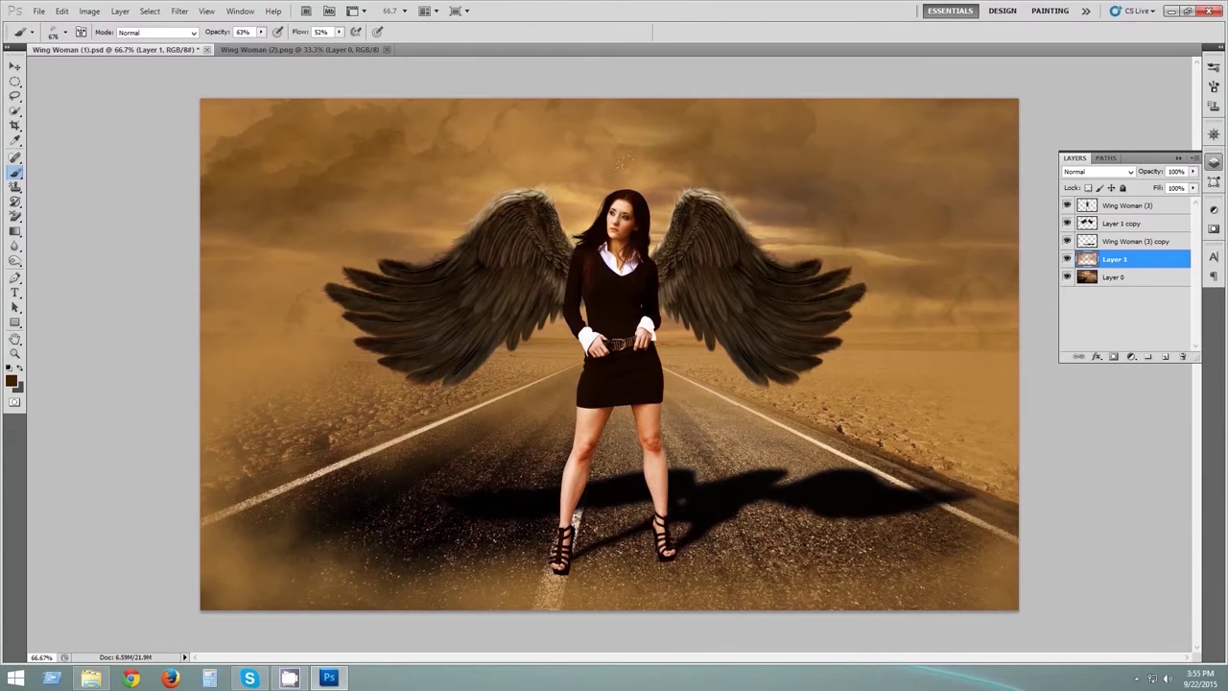
- Paint darker brown over the sky and desert with a 523 px brush, and set Layer 1 to 83% opacity
{"action": "left_click", "coordinate": [12, 380]}
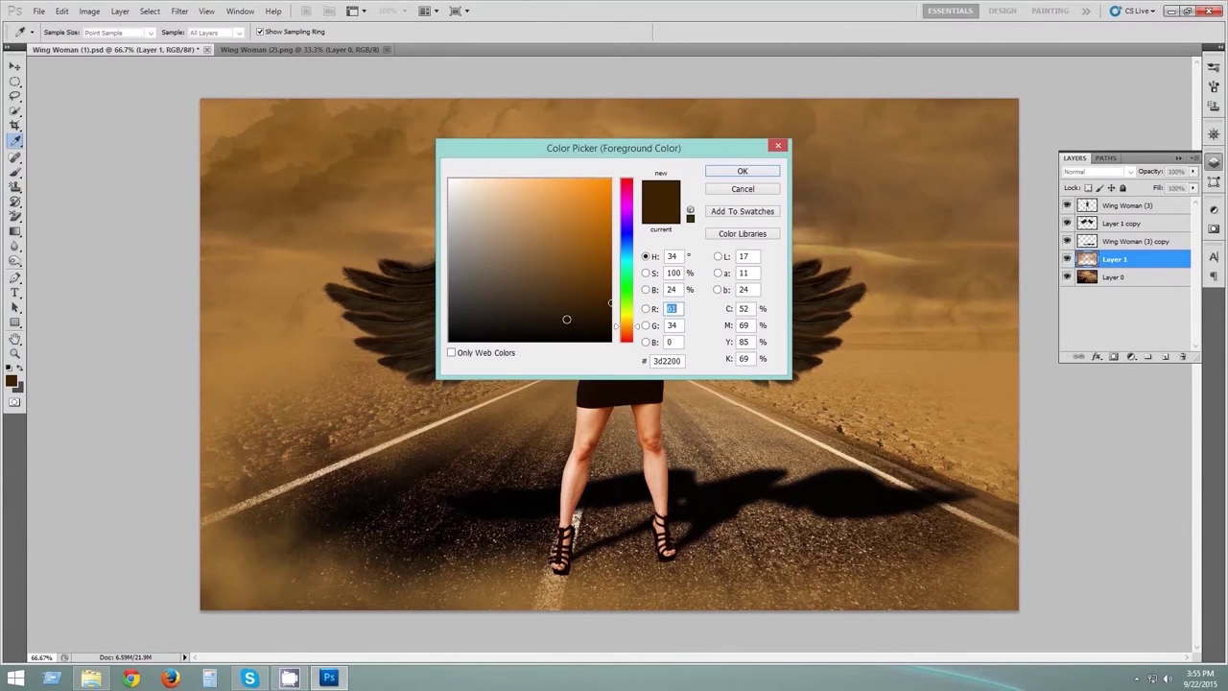
{"action": "left_click", "coordinate": [773, 169]}
{"action": "right_click", "coordinate": [496, 307]}
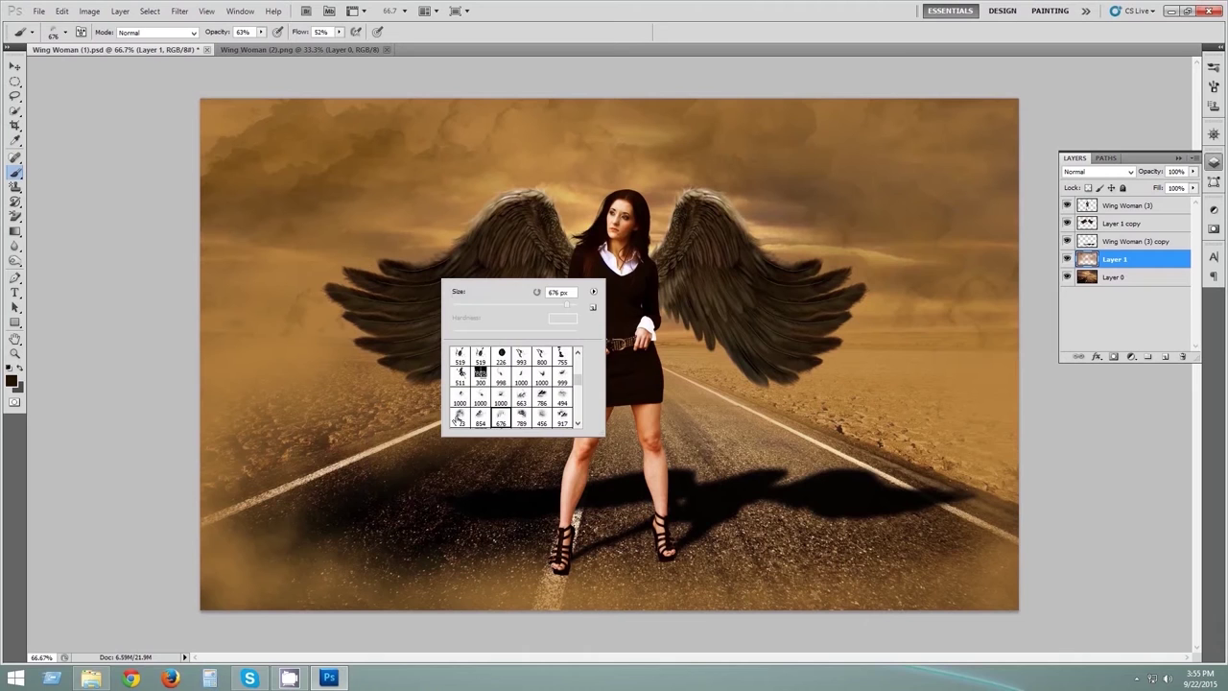
{"action": "double_click", "coordinate": [458, 416]}
{"action": "left_click_drag", "start_coordinate": [859, 144], "coordinate": [959, 173]}
{"action": "left_click_drag", "start_coordinate": [288, 182], "coordinate": [432, 288]}
{"action": "mouse_move", "coordinate": [240, 144]}
{"action": "left_mouse_down"}
{"action": "mouse_move", "coordinate": [624, 153]}
{"action": "mouse_move", "coordinate": [288, 288]}
{"action": "left_mouse_up"}
{"action": "mouse_move", "coordinate": [105, 204]}
{"action": "left_mouse_down"}
{"action": "mouse_move", "coordinate": [240, 403]}
{"action": "mouse_move", "coordinate": [911, 364]}
{"action": "mouse_move", "coordinate": [576, 335]}
{"action": "mouse_move", "coordinate": [331, 190]}
{"action": "mouse_move", "coordinate": [864, 211]}
{"action": "mouse_move", "coordinate": [929, 403]}
{"action": "left_mouse_up"}
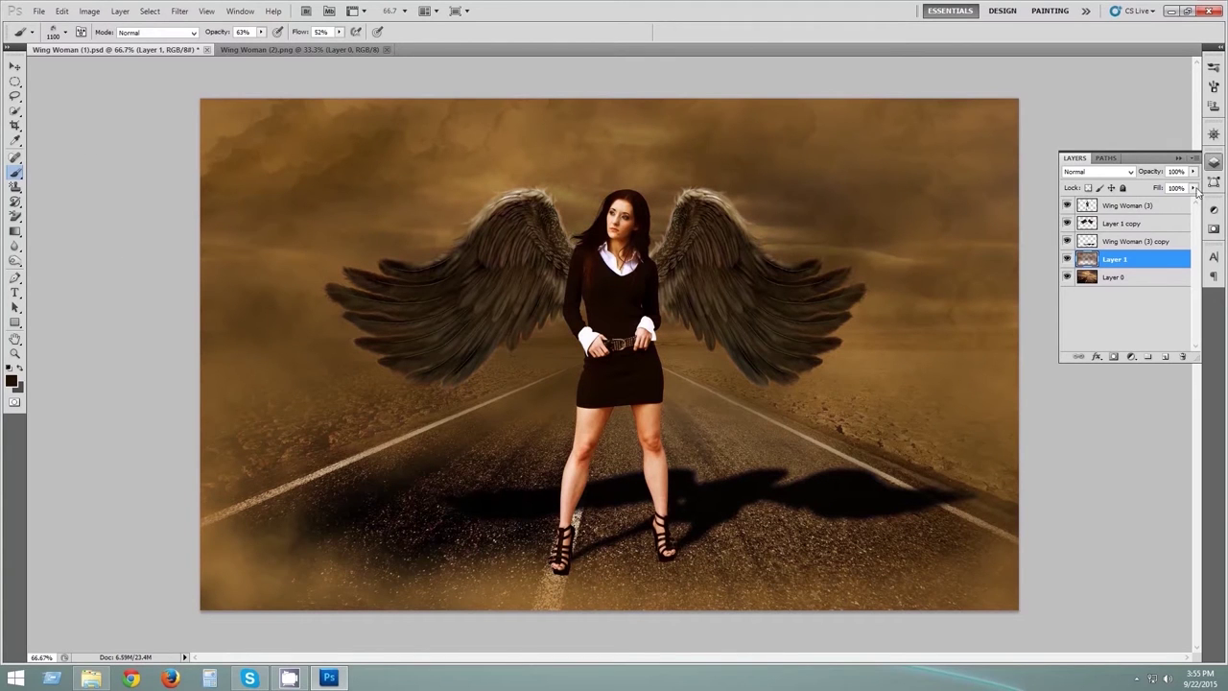
{"action": "left_click_drag", "start_coordinate": [1193, 171], "coordinate": [1186, 187]}
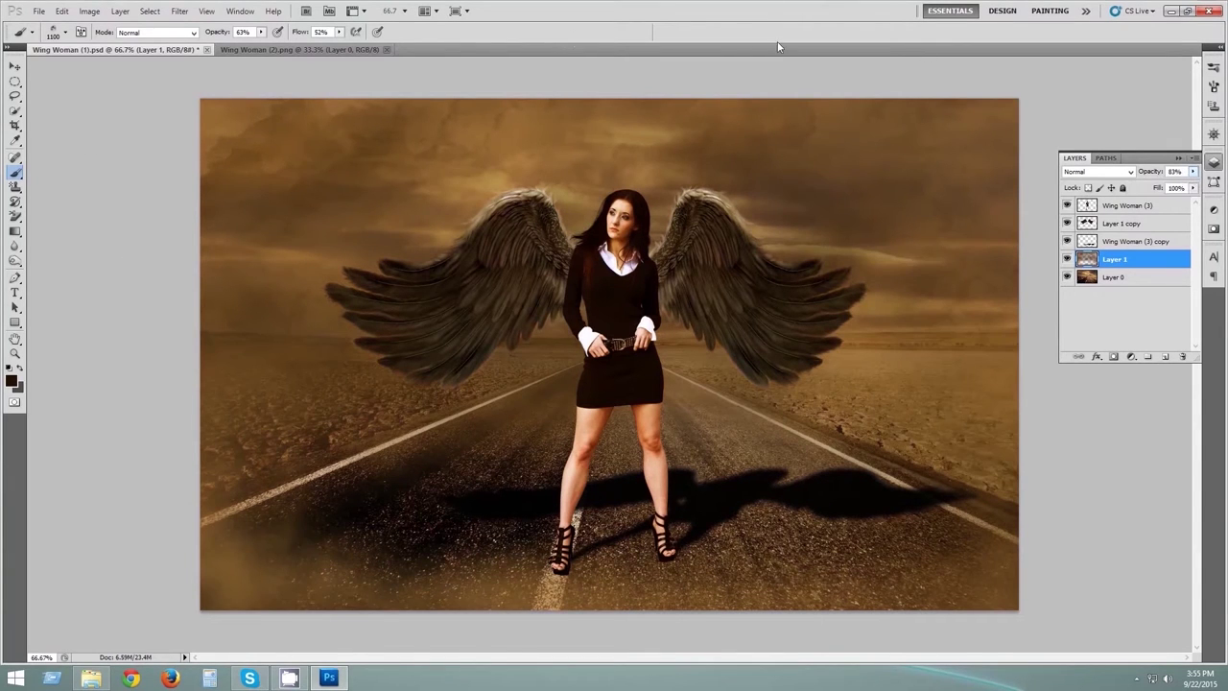
- Place Wing Woman (1).png above the Wing Woman (3) layer and shrink it to about 20%
{"action": "key", "text": "v"}
{"action": "scroll", "coordinate": [631, 299], "scroll_direction": "up", "scroll_amount": 5}
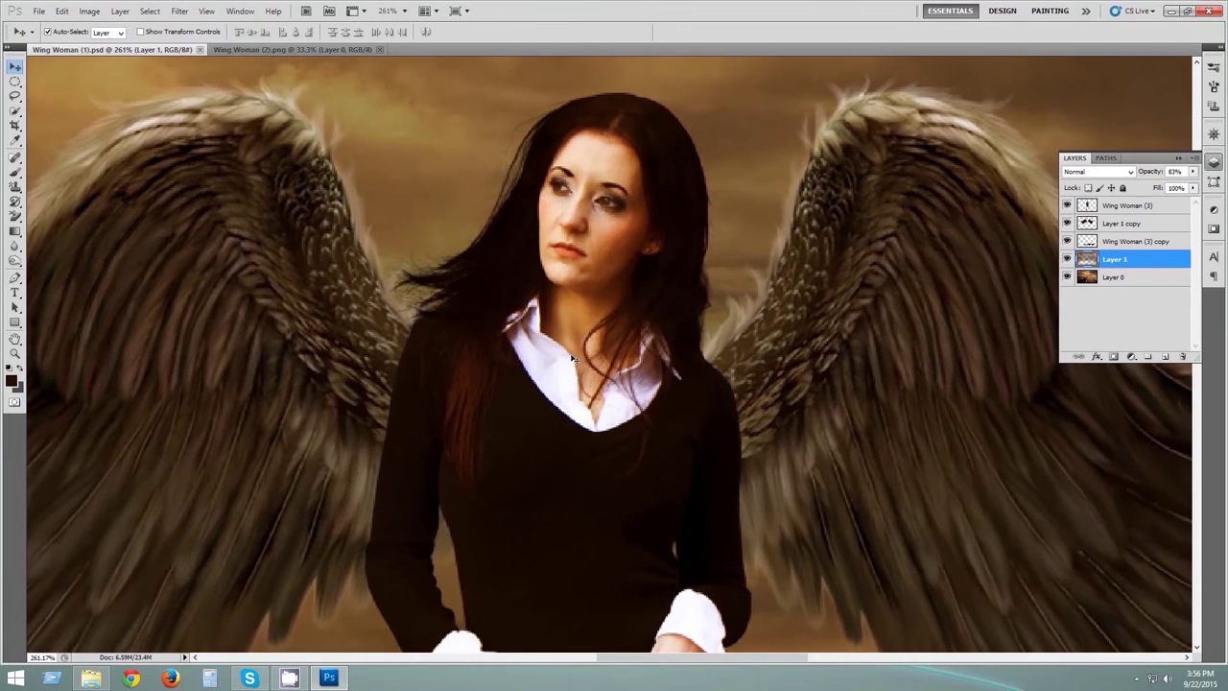
{"action": "left_click", "coordinate": [1113, 206]}
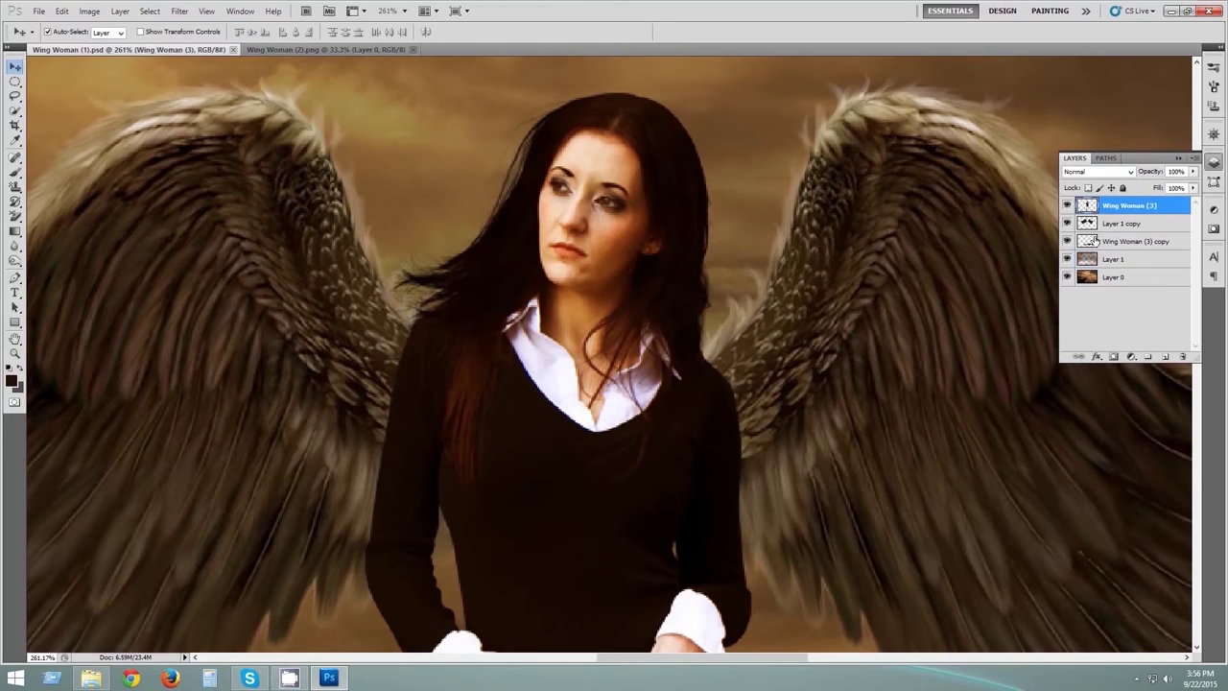
{"action": "left_click", "coordinate": [91, 678]}
{"action": "double_click", "coordinate": [365, 115]}
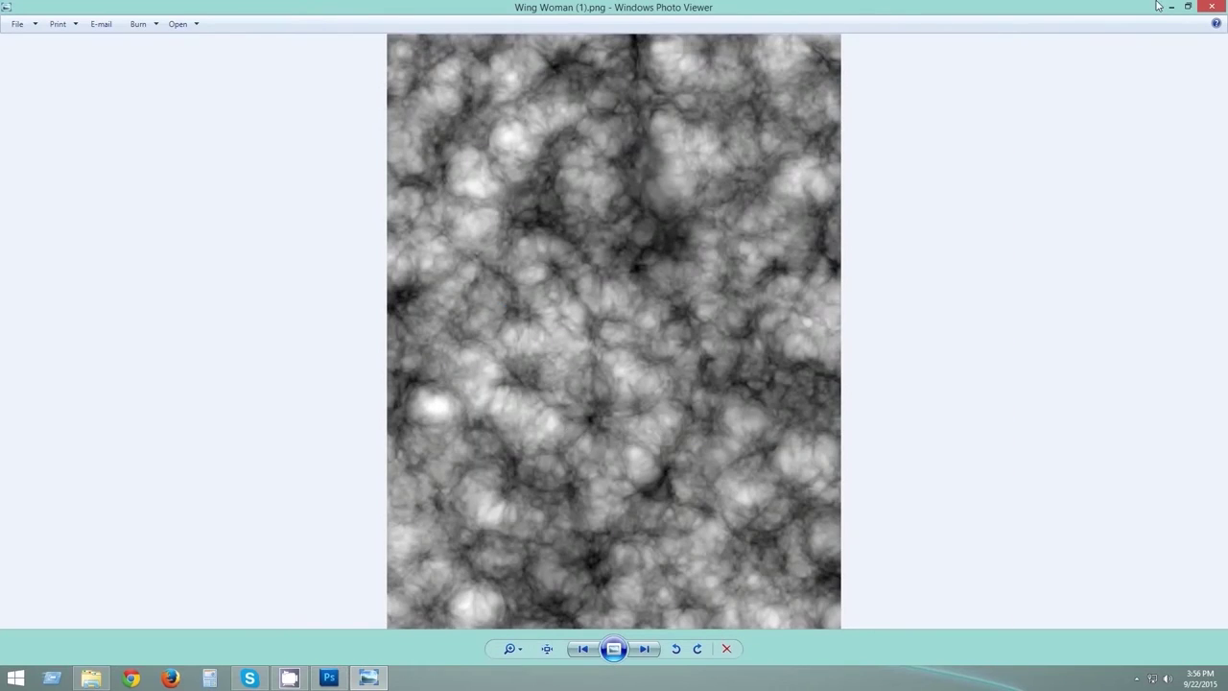
{"action": "key", "text": "alt+F4"}
{"action": "mouse_move", "coordinate": [370, 219]}
{"action": "left_mouse_down"}
{"action": "mouse_move", "coordinate": [326, 644]}
{"action": "mouse_move", "coordinate": [612, 355]}
{"action": "left_mouse_up"}
{"action": "key", "text": "ctrl+minus"}
{"action": "key", "text": "ctrl+minus"}
{"action": "key", "text": "ctrl+minus"}
{"action": "mouse_move", "coordinate": [768, 154]}
{"action": "left_mouse_down"}
{"action": "mouse_move", "coordinate": [649, 311]}
{"action": "mouse_move", "coordinate": [628, 288]}
{"action": "mouse_move", "coordinate": [629, 245]}
{"action": "left_mouse_up"}
- Mask the texture in black and paint it back over the right forehead and cheek
{"action": "key", "text": "Return"}
{"action": "scroll", "coordinate": [609, 314], "scroll_direction": "up", "scroll_amount": 5}
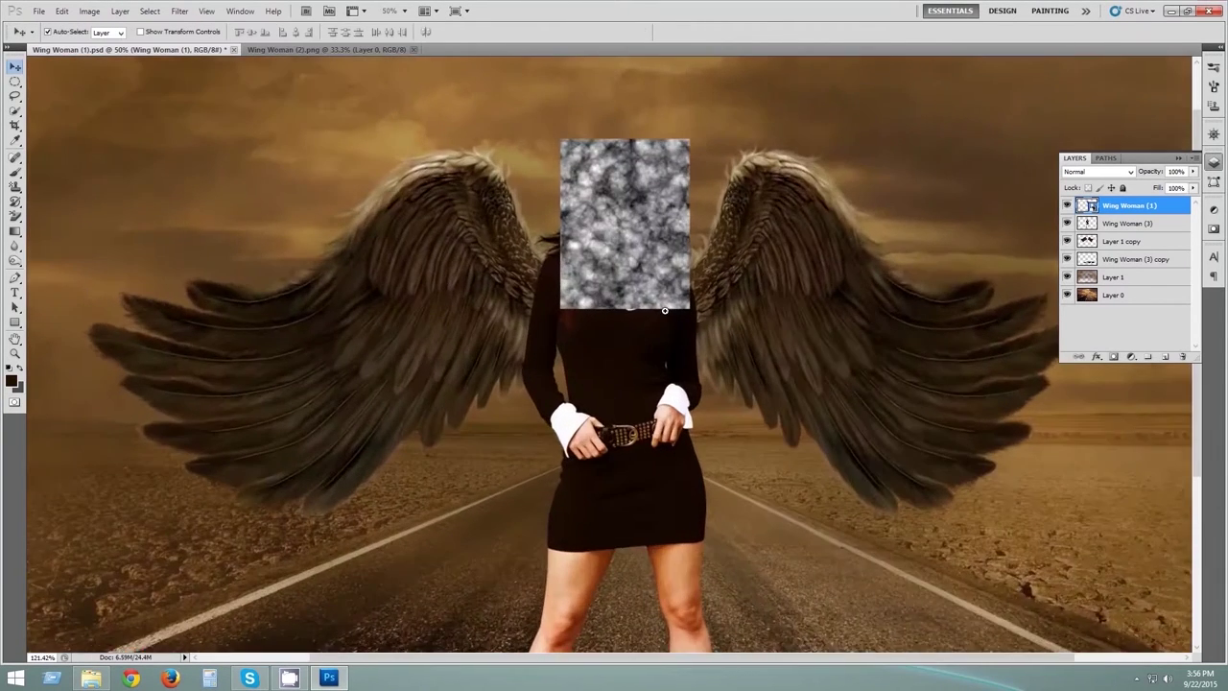
{"action": "left_click", "coordinate": [1114, 356], "text": "alt"}
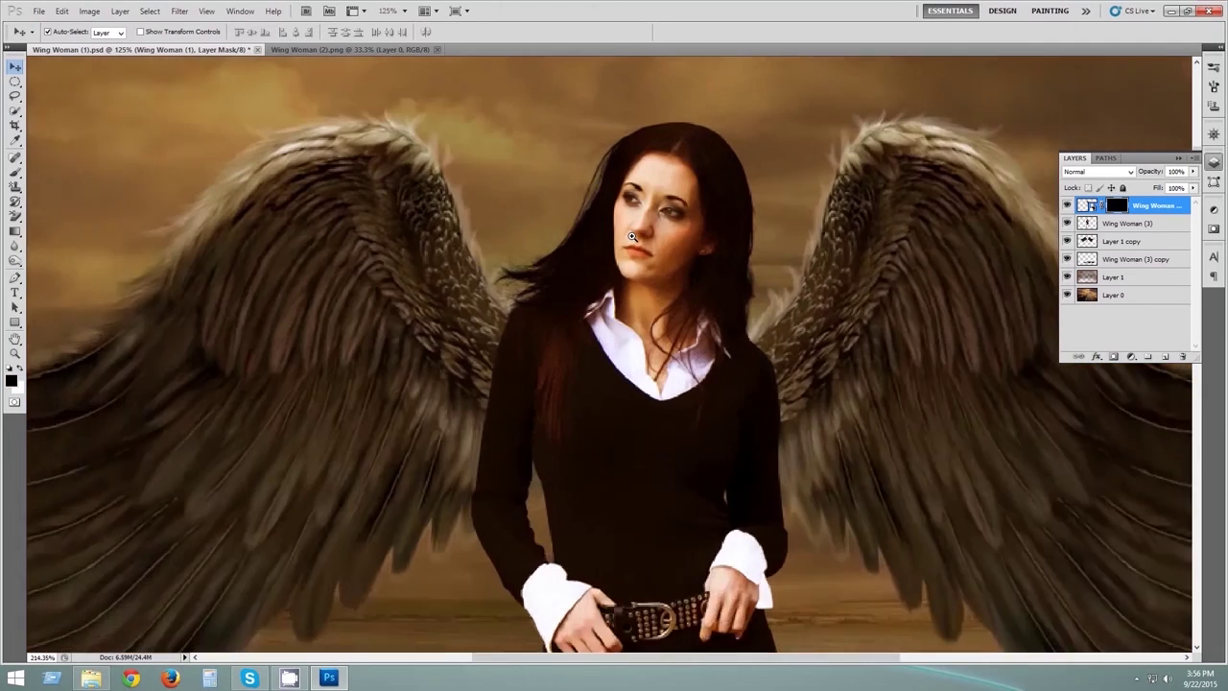
{"action": "scroll", "coordinate": [652, 246], "scroll_direction": "up", "scroll_amount": 4}
{"action": "left_click", "coordinate": [16, 175]}
{"action": "right_click", "coordinate": [377, 252]}
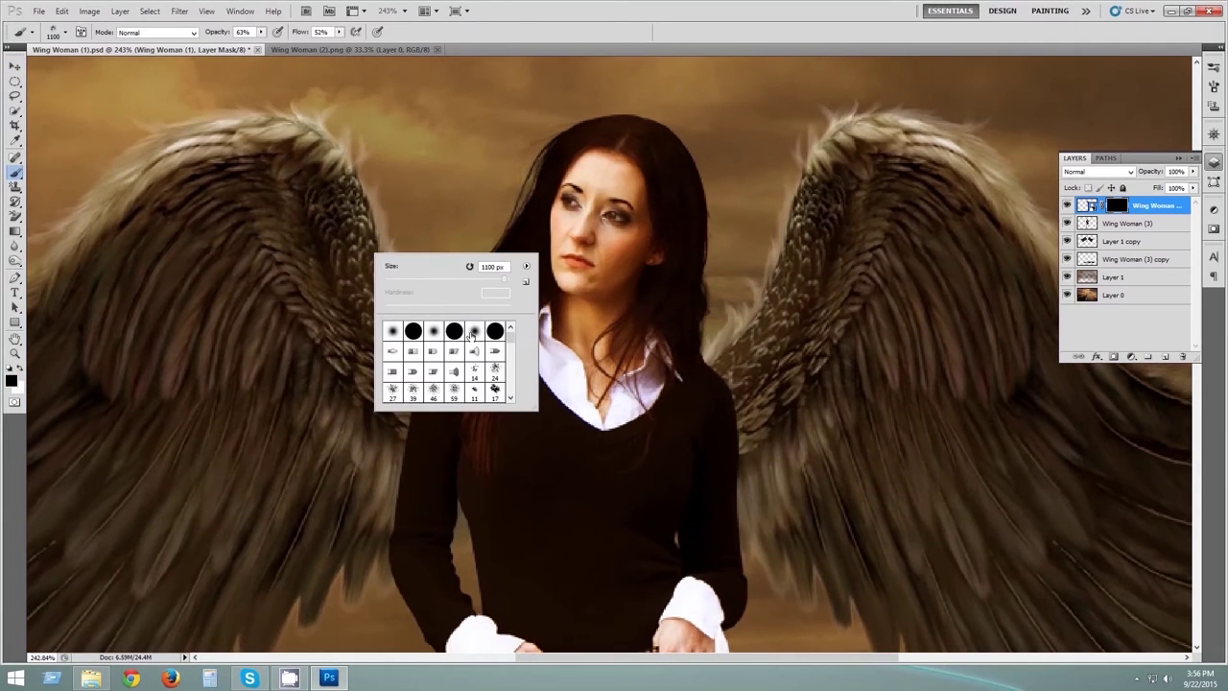
{"action": "key", "text": "Return"}
{"action": "scroll", "coordinate": [393, 175], "scroll_direction": "down", "scroll_amount": 1}
{"action": "scroll", "coordinate": [393, 176], "scroll_direction": "down", "scroll_amount": 2}
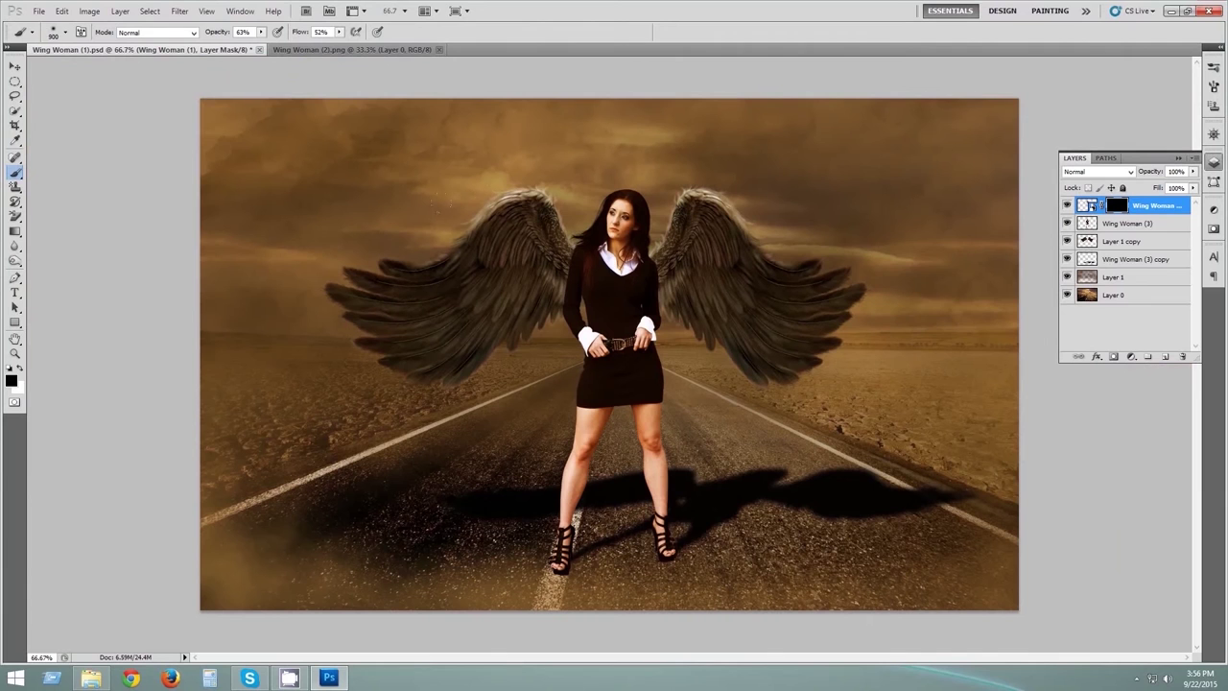
{"action": "scroll", "coordinate": [618, 230], "scroll_direction": "up", "scroll_amount": 4}
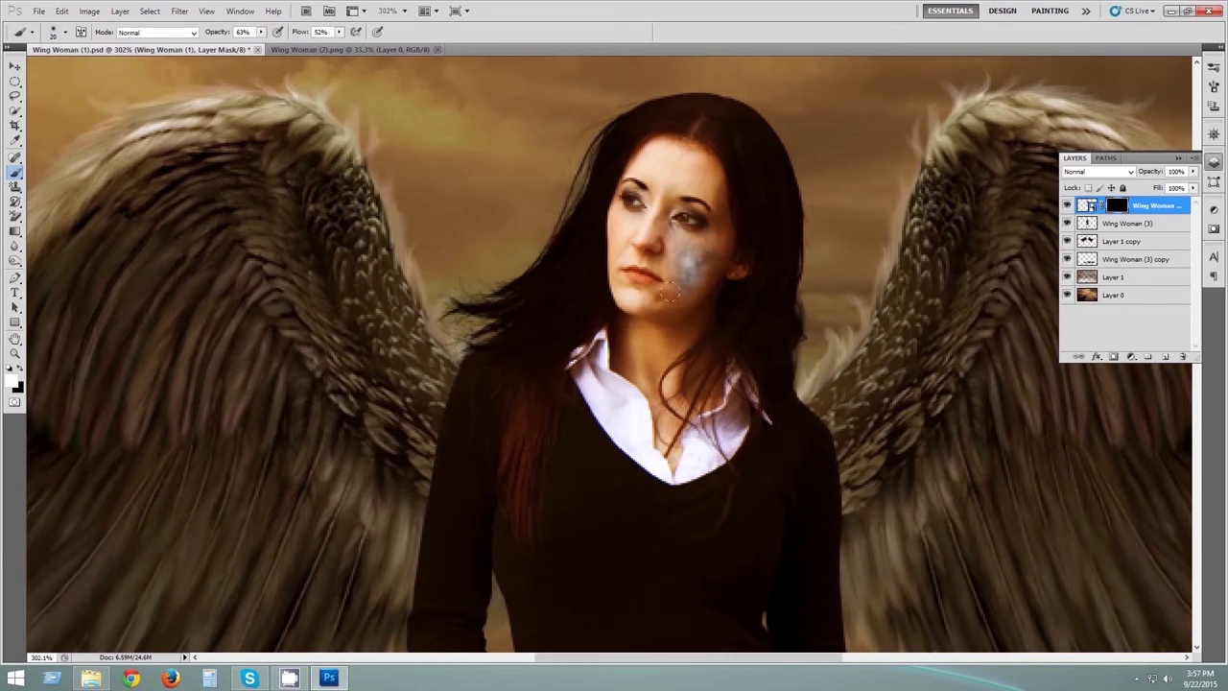
{"action": "left_click_drag", "start_coordinate": [720, 235], "coordinate": [715, 216]}
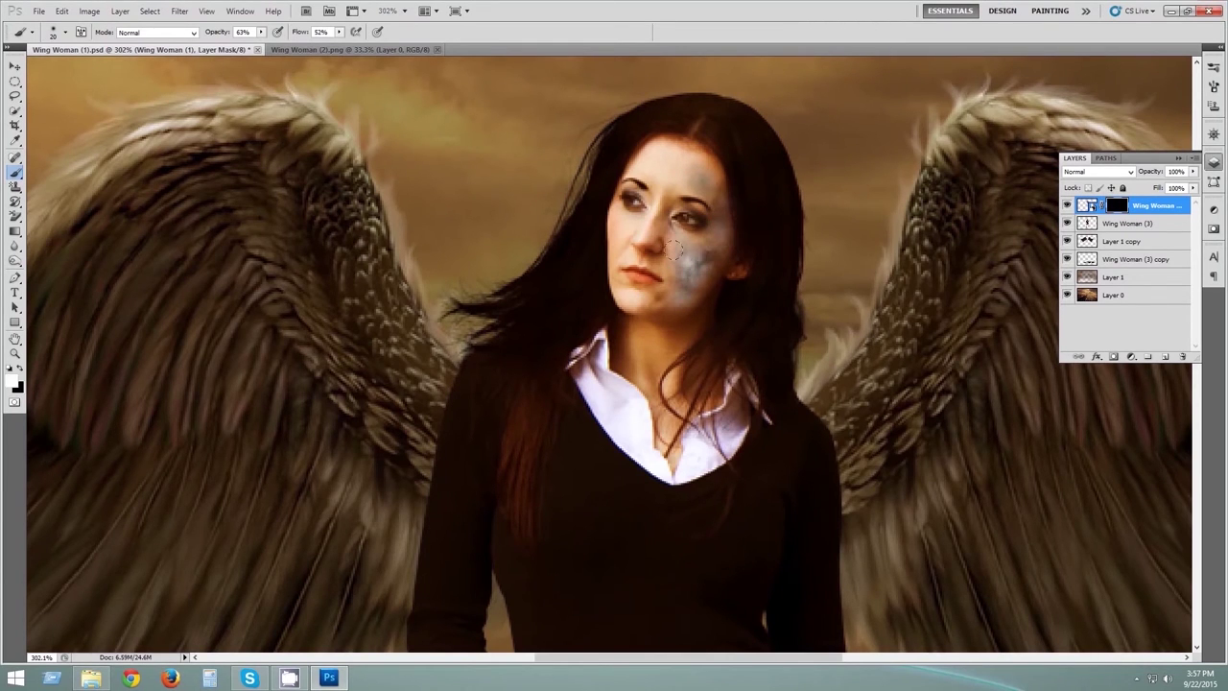
{"action": "left_click_drag", "start_coordinate": [699, 176], "coordinate": [685, 192]}
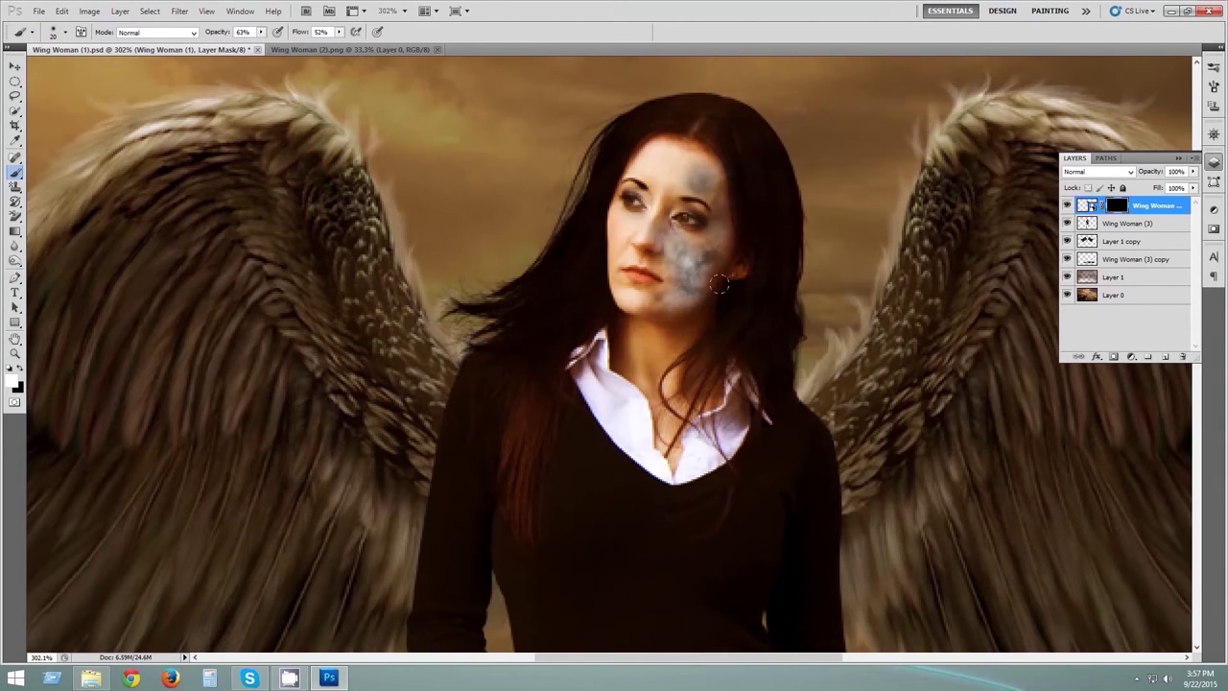
- Set the texture layer to Color Dodge and tune its opacity and fill
{"action": "left_click", "coordinate": [1128, 172]}
{"action": "left_click", "coordinate": [1089, 299]}
{"action": "mouse_move", "coordinate": [1191, 171]}
{"action": "left_mouse_down"}
{"action": "mouse_move", "coordinate": [1169, 205]}
{"action": "mouse_move", "coordinate": [1211, 189]}
{"action": "left_mouse_up"}
{"action": "left_click", "coordinate": [1193, 172]}
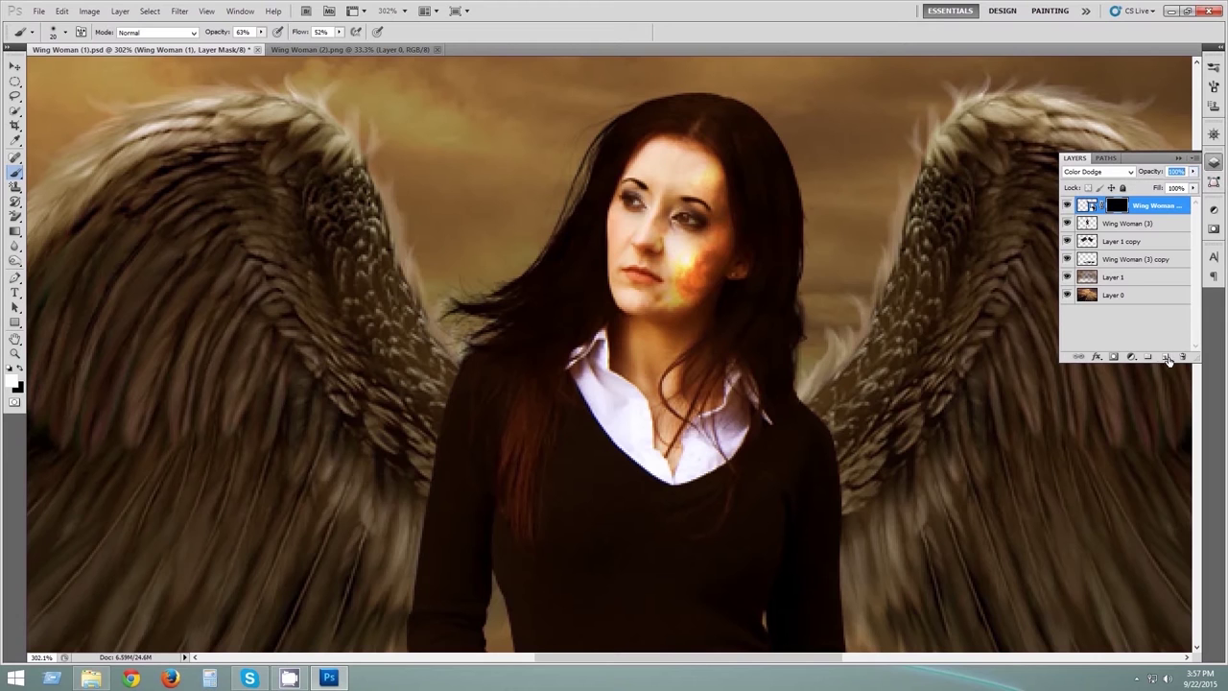
{"action": "left_click", "coordinate": [1167, 357]}
- Dab pure red (255) onto the woman's right eye
{"action": "left_click", "coordinate": [12, 381]}
{"action": "type", "text": "255"}
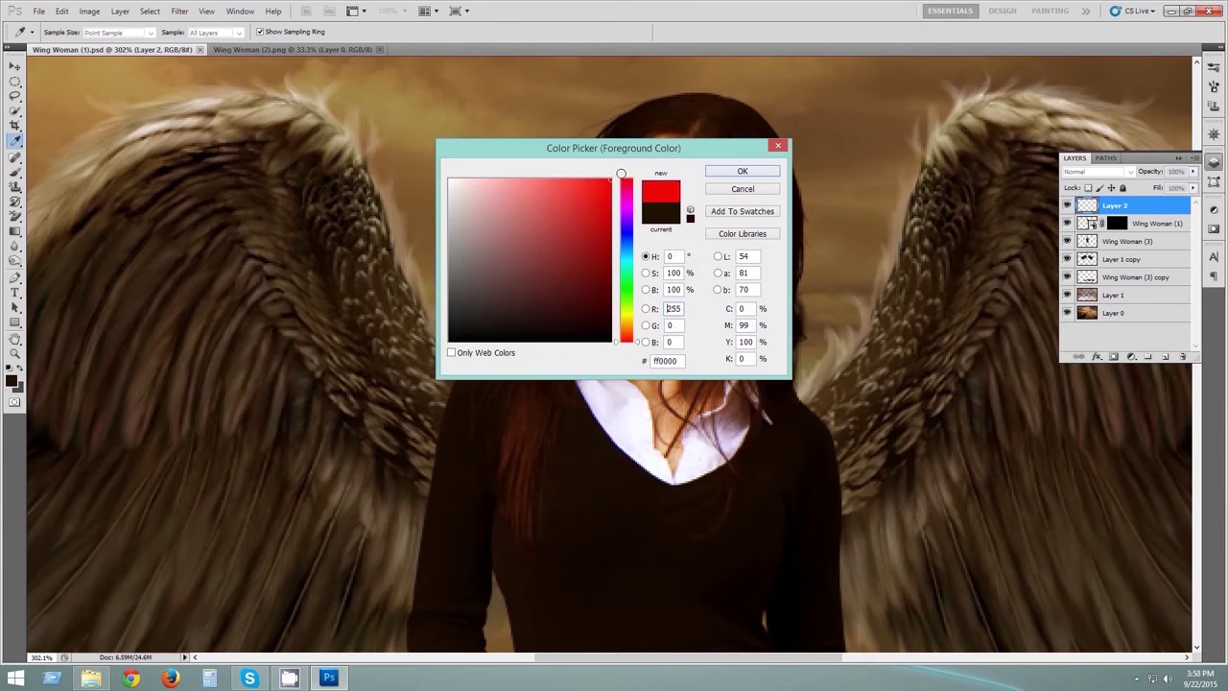
{"action": "left_click", "coordinate": [742, 171]}
{"action": "key", "text": "b"}
{"action": "scroll", "coordinate": [687, 224], "scroll_direction": "up", "scroll_amount": 2}
{"action": "left_click", "coordinate": [684, 223]}
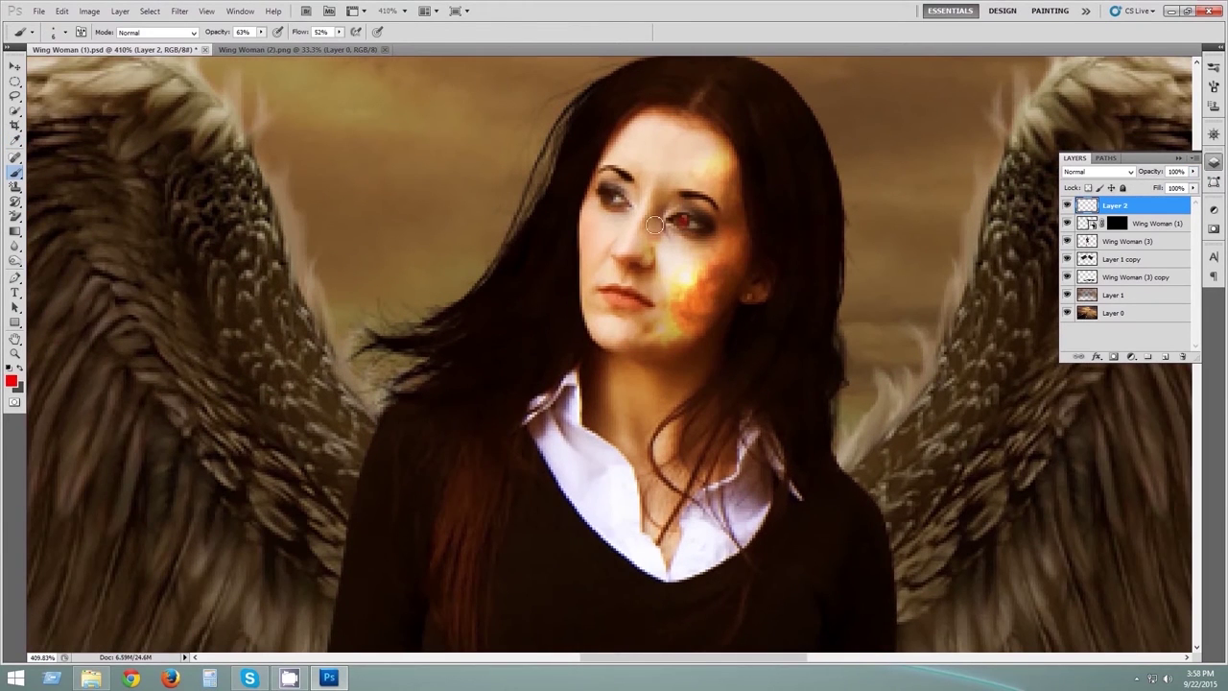
- Set the red layer's blend mode to Screen and zoom out to 66.7%
{"action": "left_click", "coordinate": [1097, 171]}
{"action": "left_click", "coordinate": [1094, 228]}
{"action": "key", "text": "Down"}
{"action": "key", "text": "Down"}
{"action": "key", "text": "Down"}
{"action": "key", "text": "Up"}
{"action": "key", "text": "Up"}
{"action": "key", "text": "Up"}
{"action": "left_click", "coordinate": [1103, 173]}
{"action": "left_click", "coordinate": [1094, 286]}
{"action": "key", "text": "ctrl+1"}
{"action": "key", "text": "ctrl+plus"}
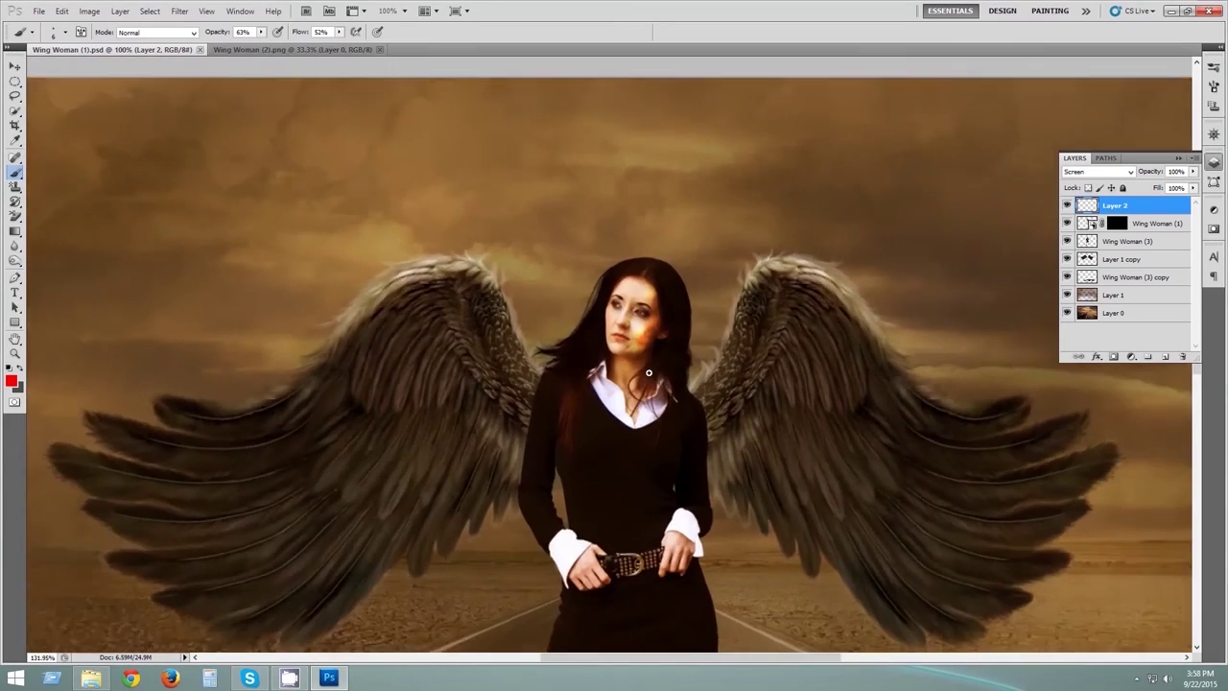
{"action": "key", "text": "ctrl+minus"}
{"action": "key", "text": "ctrl+0"}
{"action": "key", "text": "ctrl+minus"}
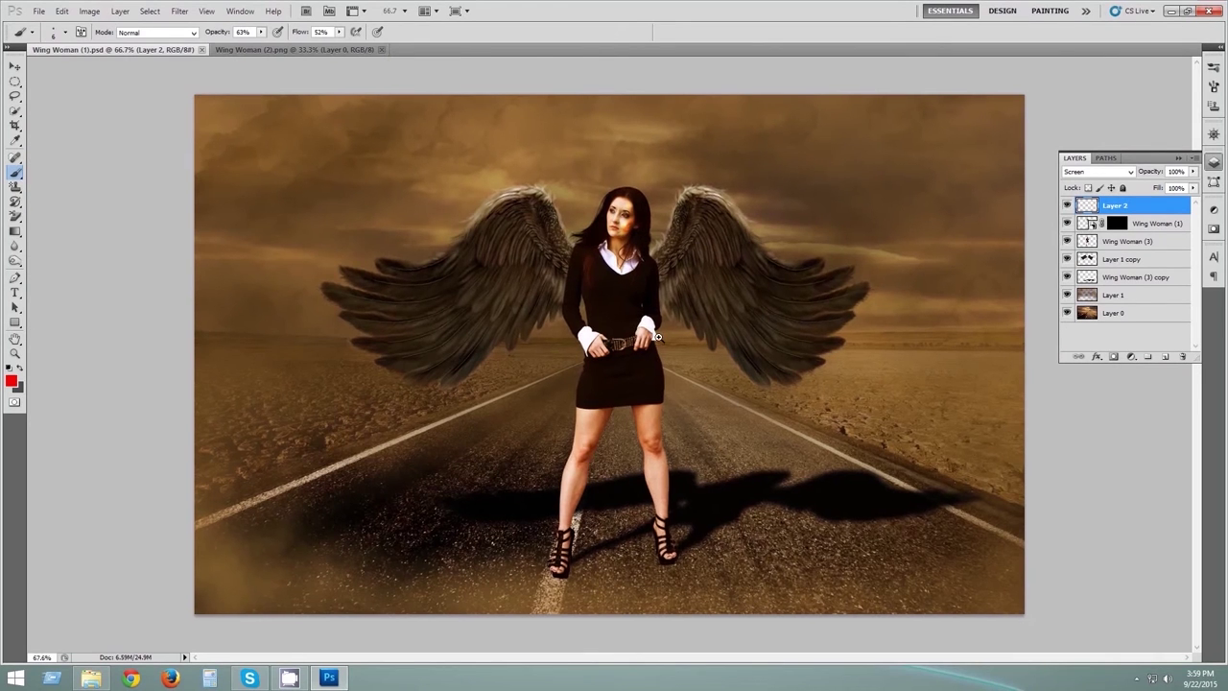
- Dodge the midtones of the Wing Woman (3) layer at 50% exposure, then fit the image on screen
{"action": "left_click_drag", "start_coordinate": [637, 246], "coordinate": [651, 332]}
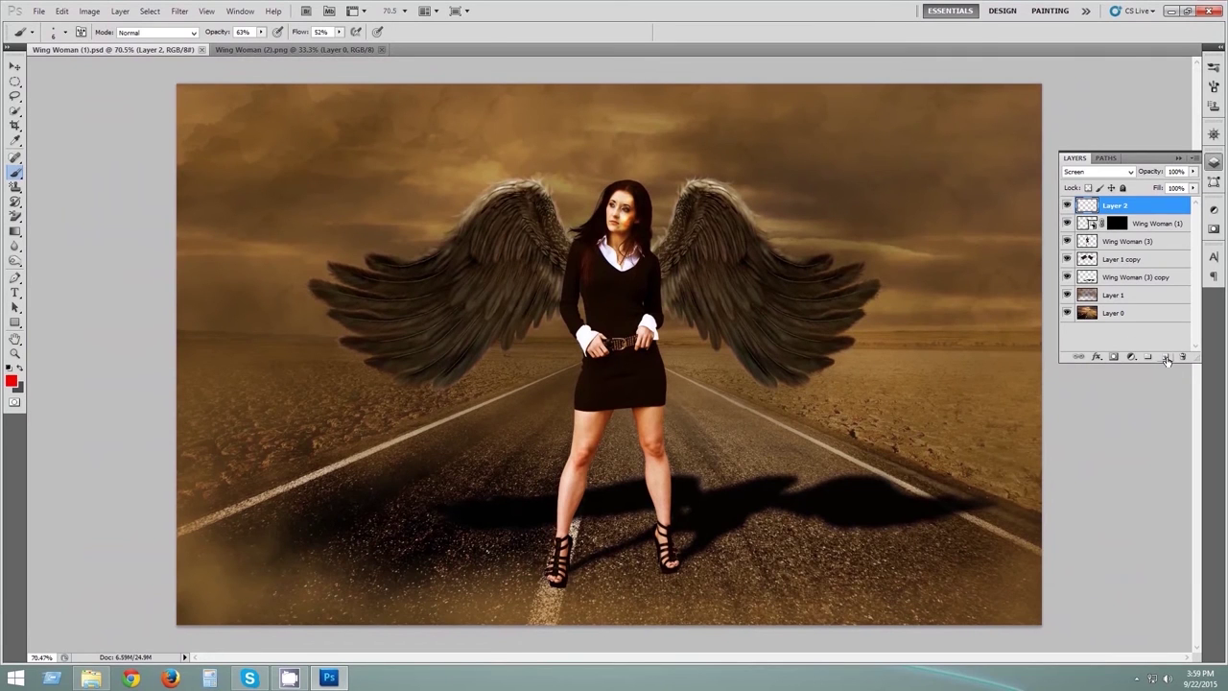
{"action": "left_click", "coordinate": [1111, 244]}
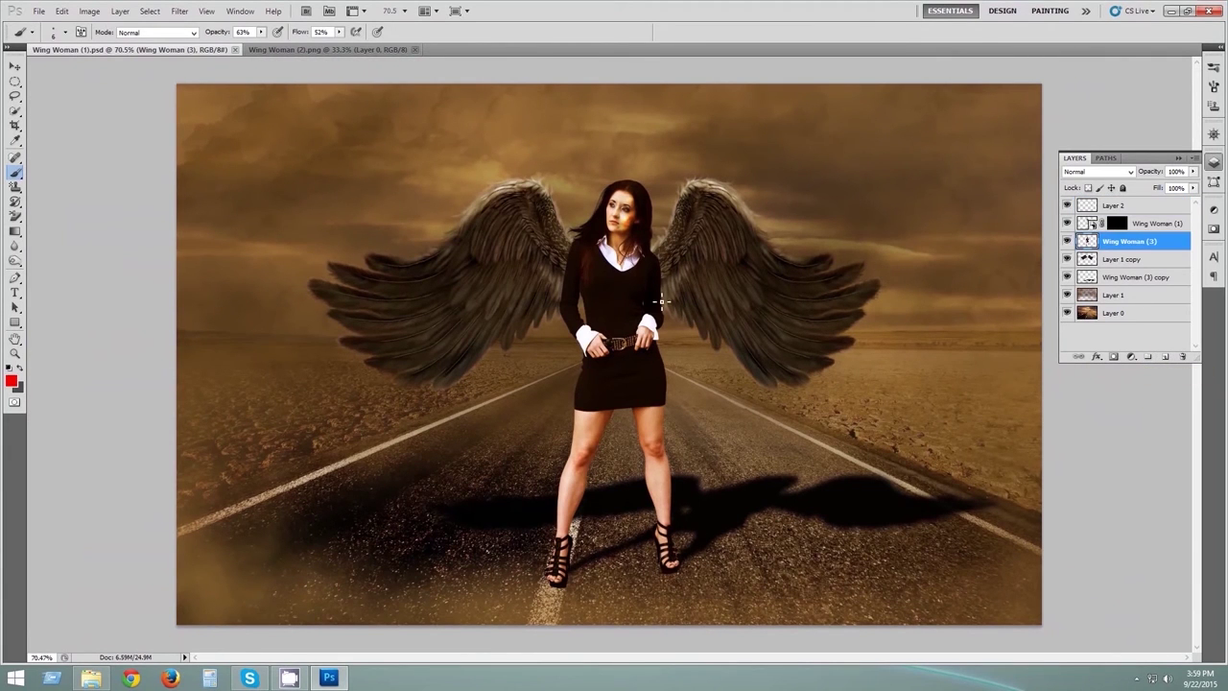
{"action": "left_click", "coordinate": [15, 260]}
{"action": "scroll", "coordinate": [614, 355], "scroll_direction": "up", "scroll_amount": 3, "text": "alt"}
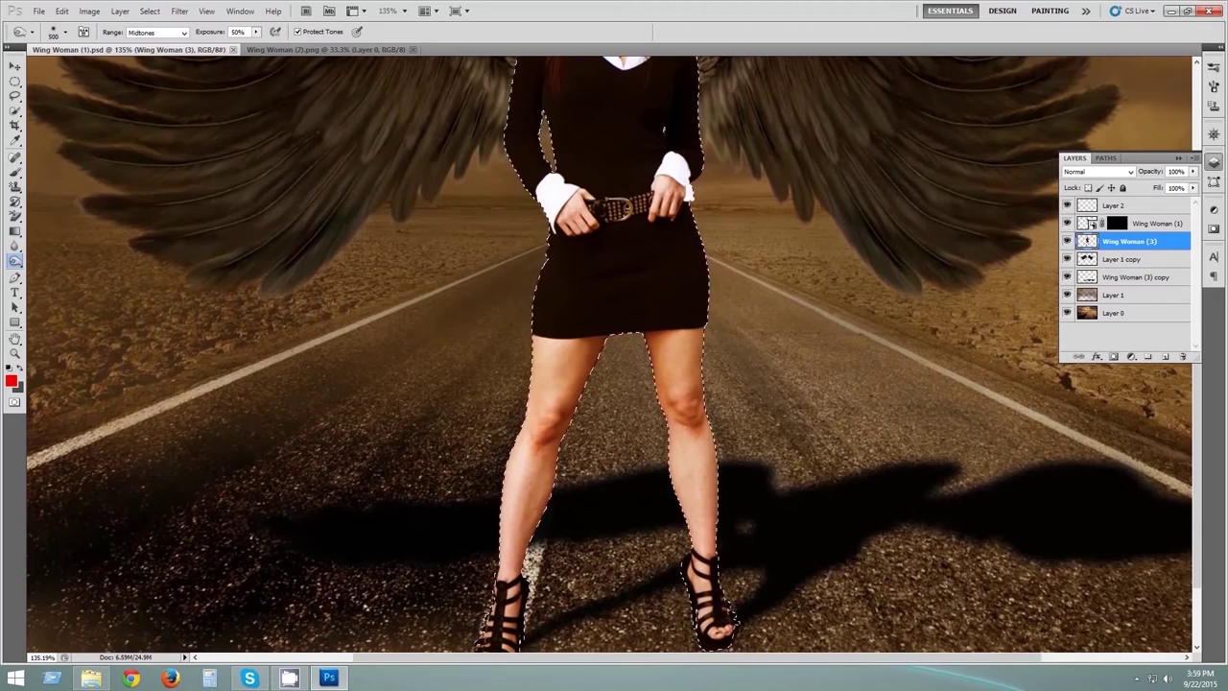
{"action": "scroll", "coordinate": [614, 355], "scroll_direction": "up", "scroll_amount": 5}
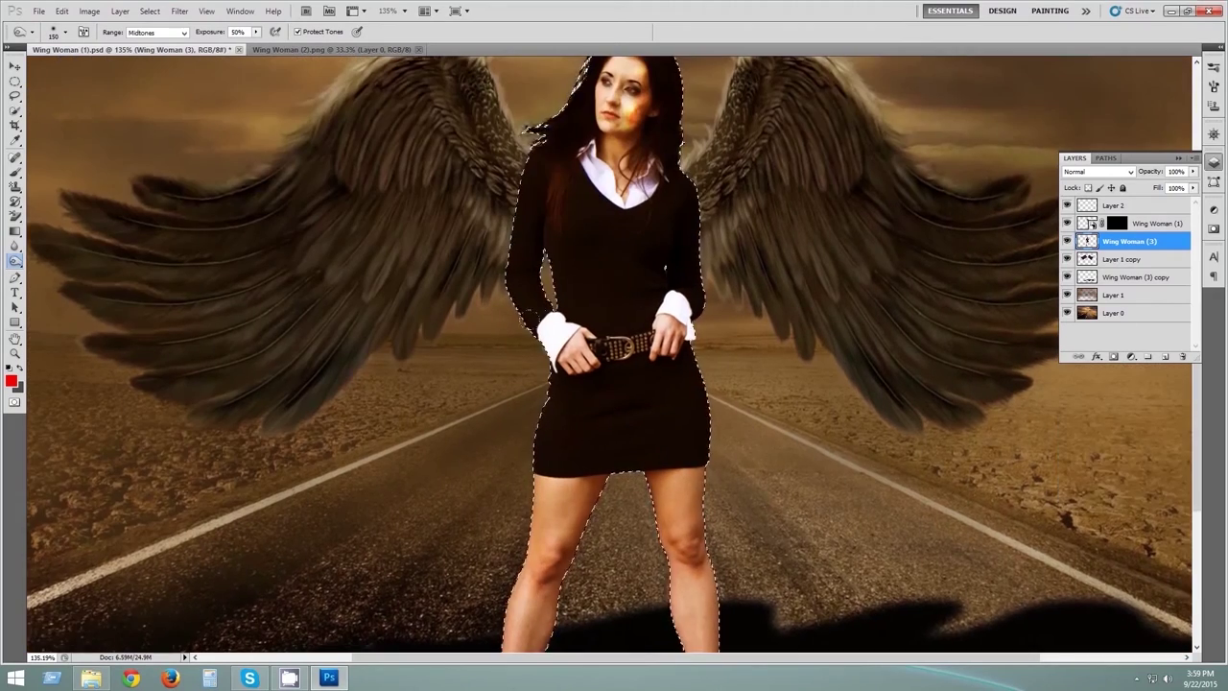
{"action": "scroll", "coordinate": [614, 355], "scroll_direction": "down", "scroll_amount": 1}
{"action": "scroll", "coordinate": [615, 355], "scroll_direction": "down", "scroll_amount": 3}
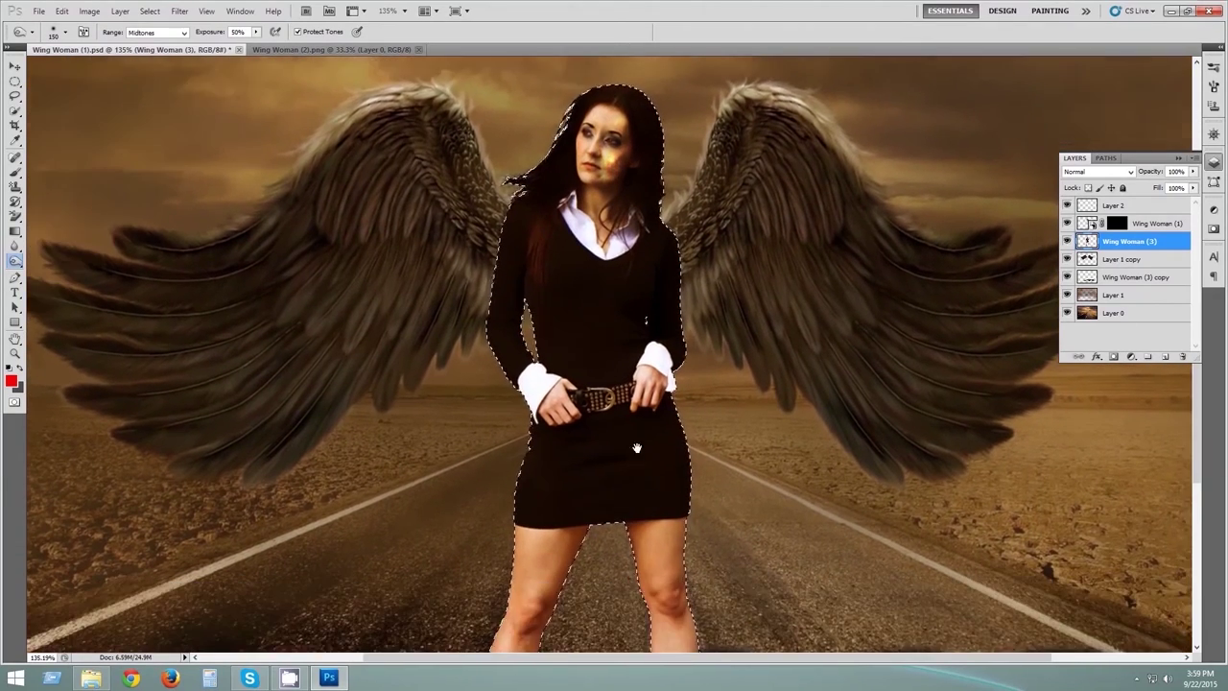
{"action": "scroll", "coordinate": [614, 355], "scroll_direction": "down", "scroll_amount": 2}
{"action": "scroll", "coordinate": [608, 400], "scroll_direction": "down", "scroll_amount": 4}
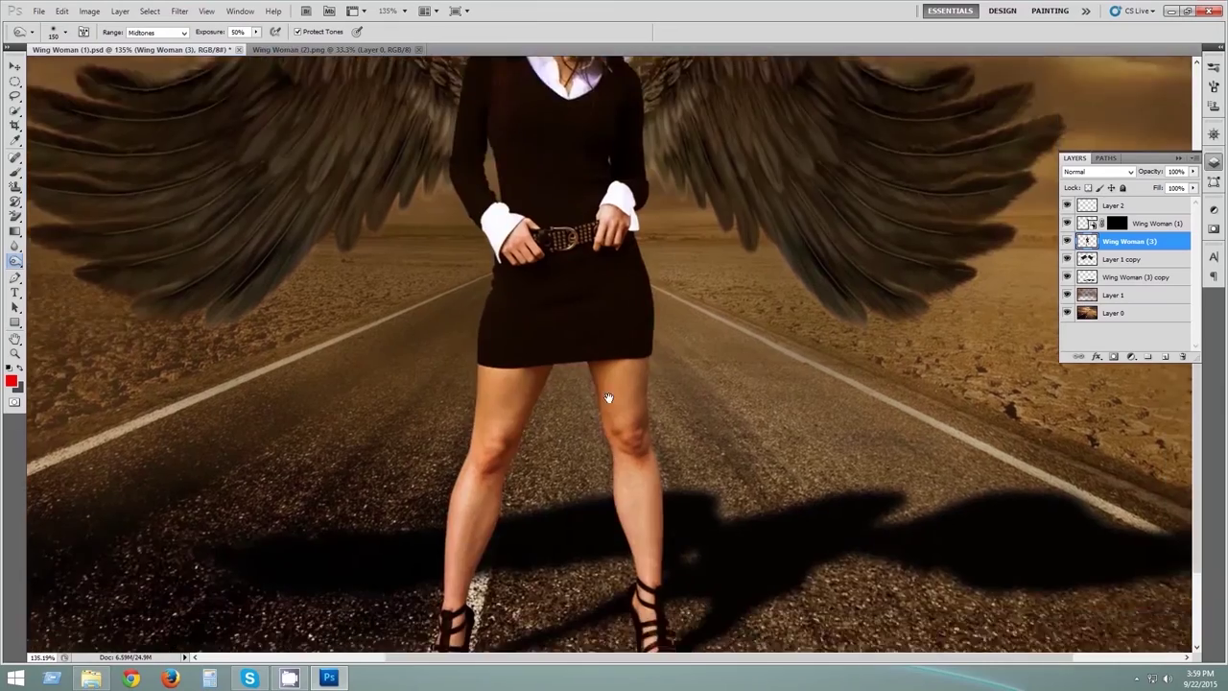
{"action": "scroll", "coordinate": [480, 460], "scroll_direction": "down", "scroll_amount": 2}
{"action": "scroll", "coordinate": [397, 511], "scroll_direction": "down", "scroll_amount": 2}
{"action": "scroll", "coordinate": [606, 353], "scroll_direction": "up", "scroll_amount": 3}
{"action": "scroll", "coordinate": [607, 353], "scroll_direction": "up", "scroll_amount": 5}
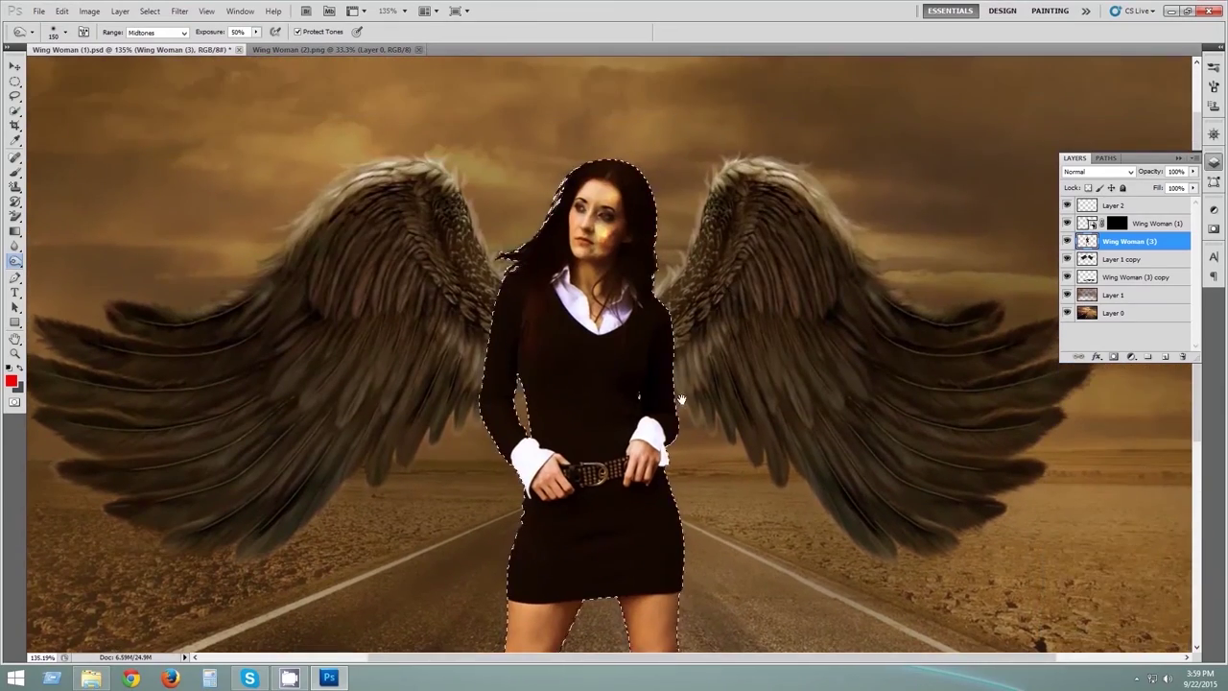
{"action": "key", "text": "ctrl+0"}
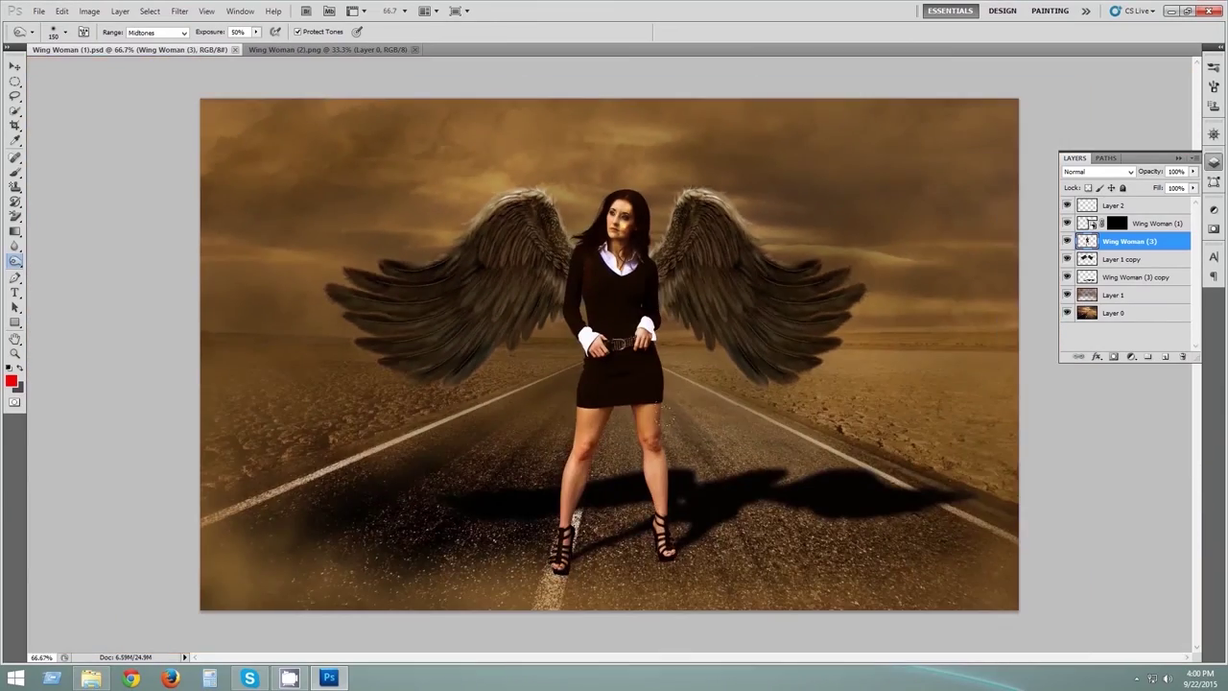
- Group all layers into Group 1 and duplicate the group
{"action": "left_click", "coordinate": [1108, 206]}
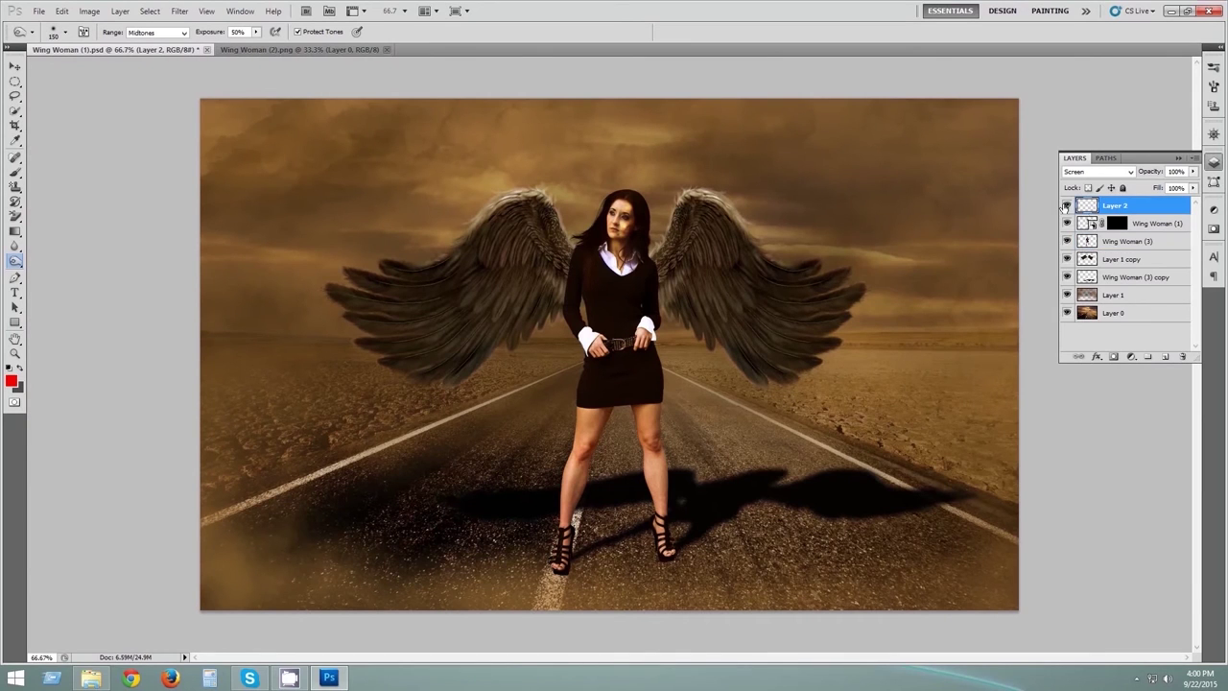
{"action": "left_click", "coordinate": [1113, 313]}
{"action": "left_click", "coordinate": [1115, 205], "text": "shift"}
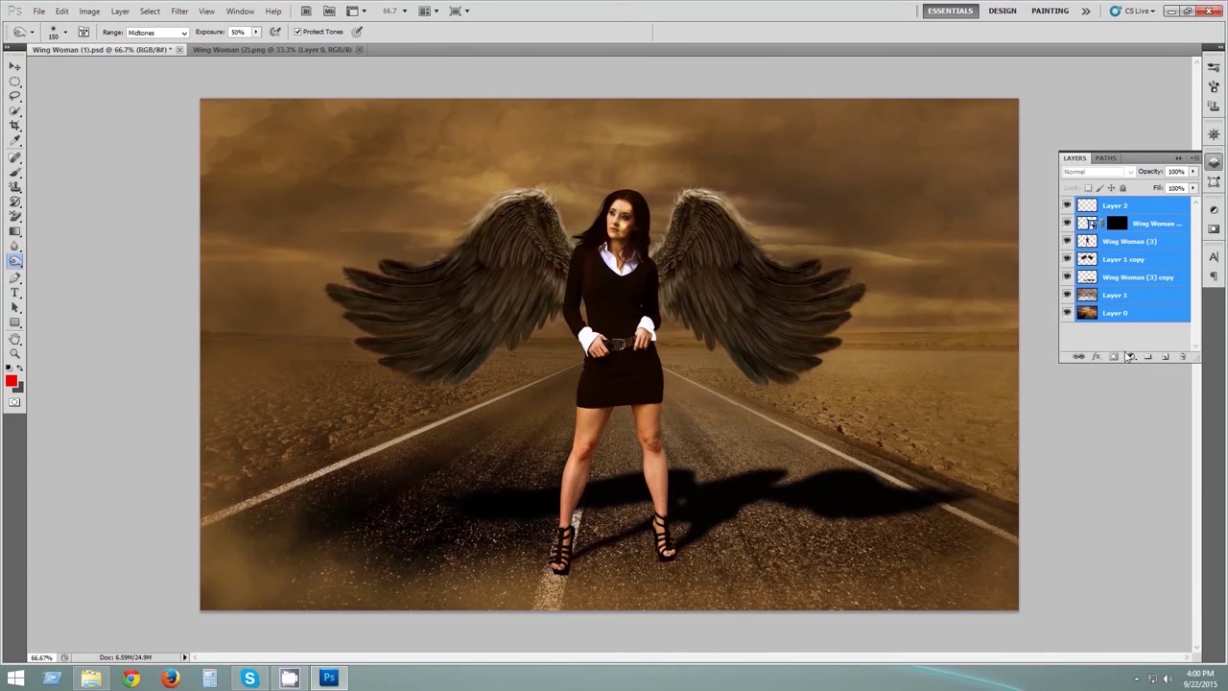
{"action": "left_click", "coordinate": [1147, 357]}
{"action": "left_click", "coordinate": [1113, 222]}
{"action": "left_click", "coordinate": [1109, 330], "text": "shift"}
{"action": "left_click_drag", "start_coordinate": [1109, 330], "coordinate": [1118, 204]}
{"action": "right_click", "coordinate": [1117, 205]}
{"action": "left_click", "coordinate": [1127, 228]}
{"action": "key", "text": "Return"}
- Merge Group 1 copy and warm its midtone Color Balance to +27, 0, −17
{"action": "right_click", "coordinate": [1103, 204]}
{"action": "left_click", "coordinate": [1136, 567]}
{"action": "key", "text": "ctrl+b"}
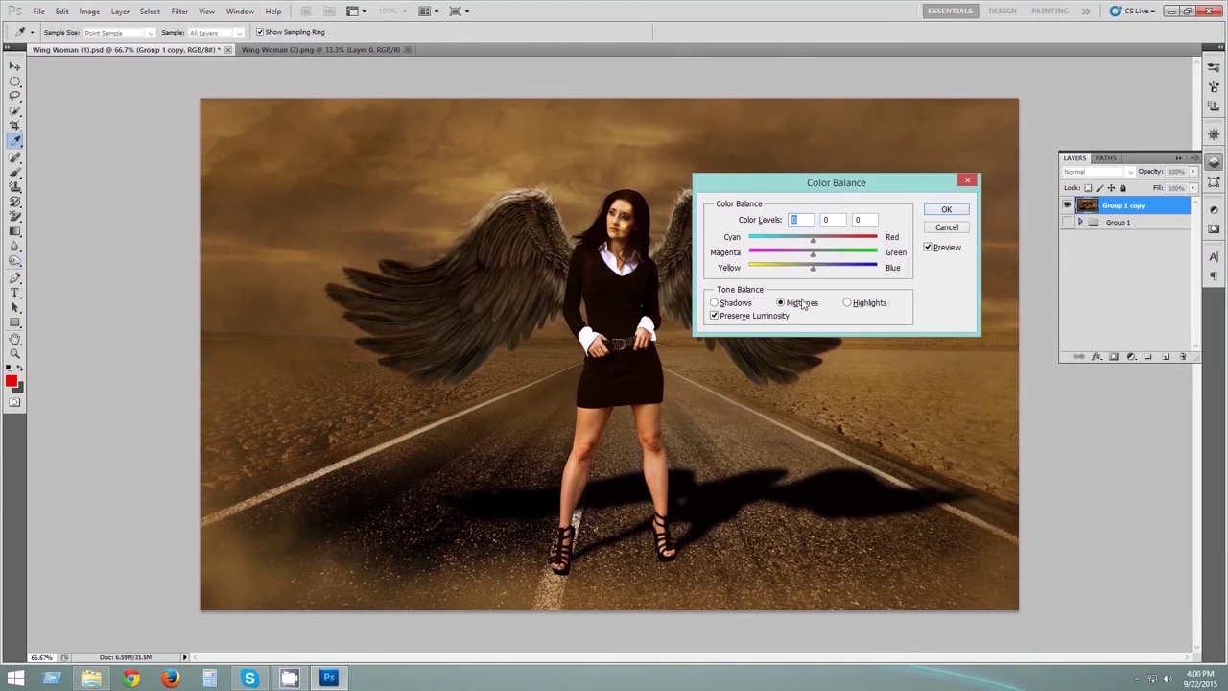
{"action": "mouse_move", "coordinate": [831, 243]}
{"action": "left_mouse_down"}
{"action": "mouse_move", "coordinate": [821, 238]}
{"action": "mouse_move", "coordinate": [809, 268]}
{"action": "left_mouse_up"}
{"action": "key", "text": "Return"}
{"action": "key", "text": "o"}
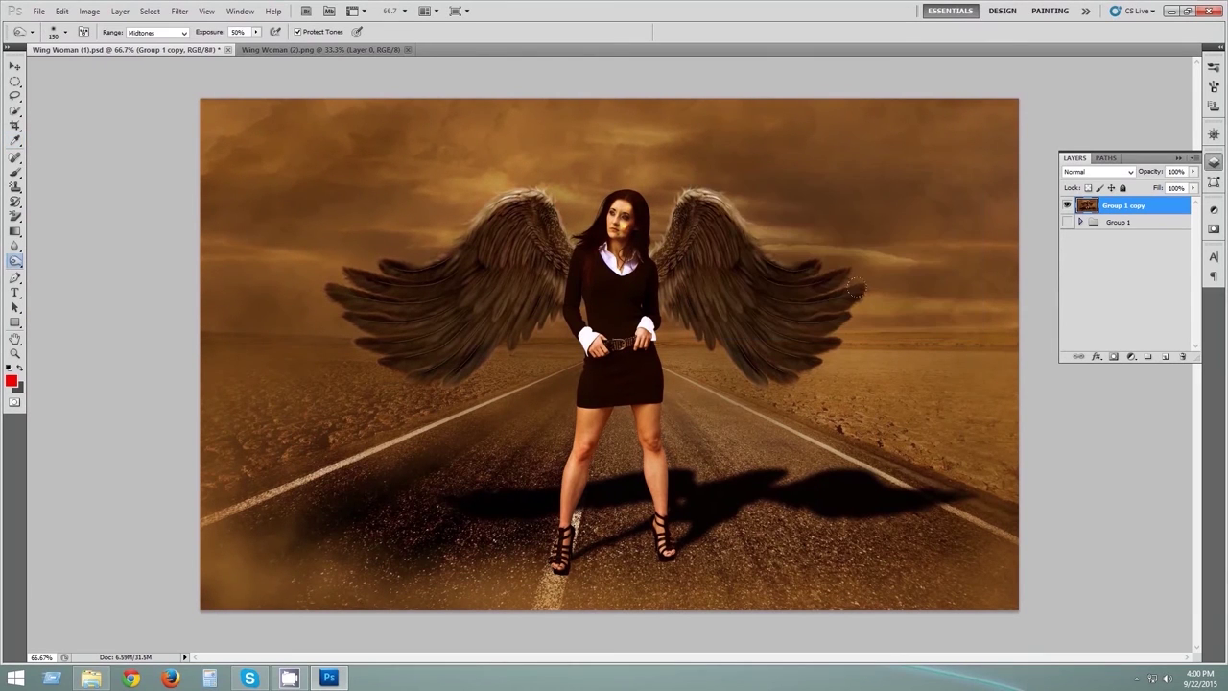
{"action": "left_click", "coordinate": [1164, 358]}
- Render a top-left lens flare on a black-filled Layer 3 and blend it in Screen mode
{"action": "key", "text": "alt+BackSpace"}
{"action": "left_click", "coordinate": [180, 10]}
{"action": "mouse_move", "coordinate": [192, 188]}
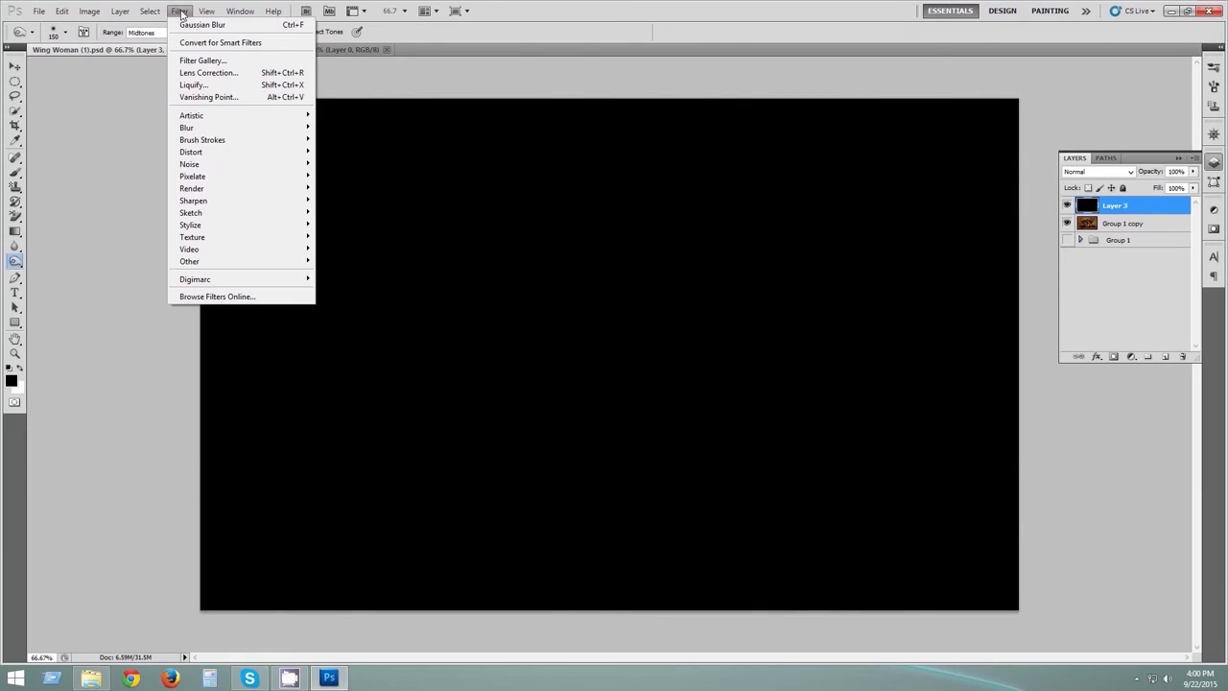
{"action": "left_click", "coordinate": [344, 223]}
{"action": "left_click_drag", "start_coordinate": [540, 221], "coordinate": [522, 206]}
{"action": "left_click", "coordinate": [672, 170]}
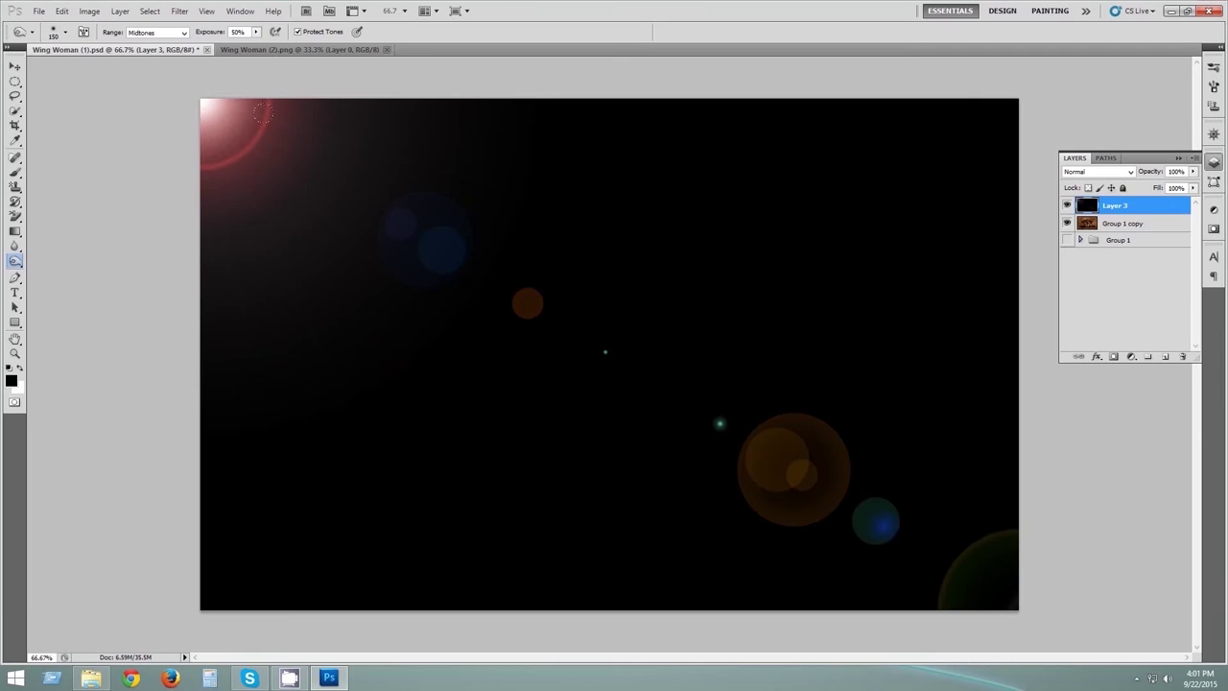
{"action": "left_click", "coordinate": [1123, 172]}
{"action": "left_click", "coordinate": [1093, 288]}
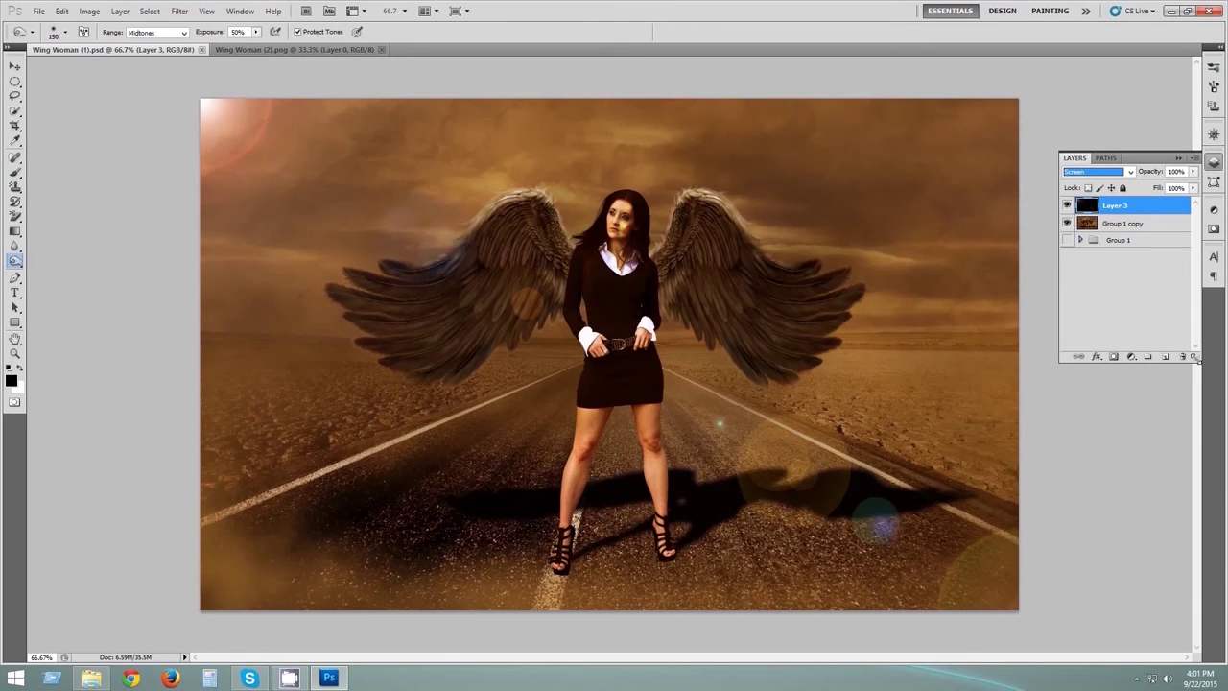
{"action": "left_click", "coordinate": [1166, 357]}
{"action": "key", "text": "m"}
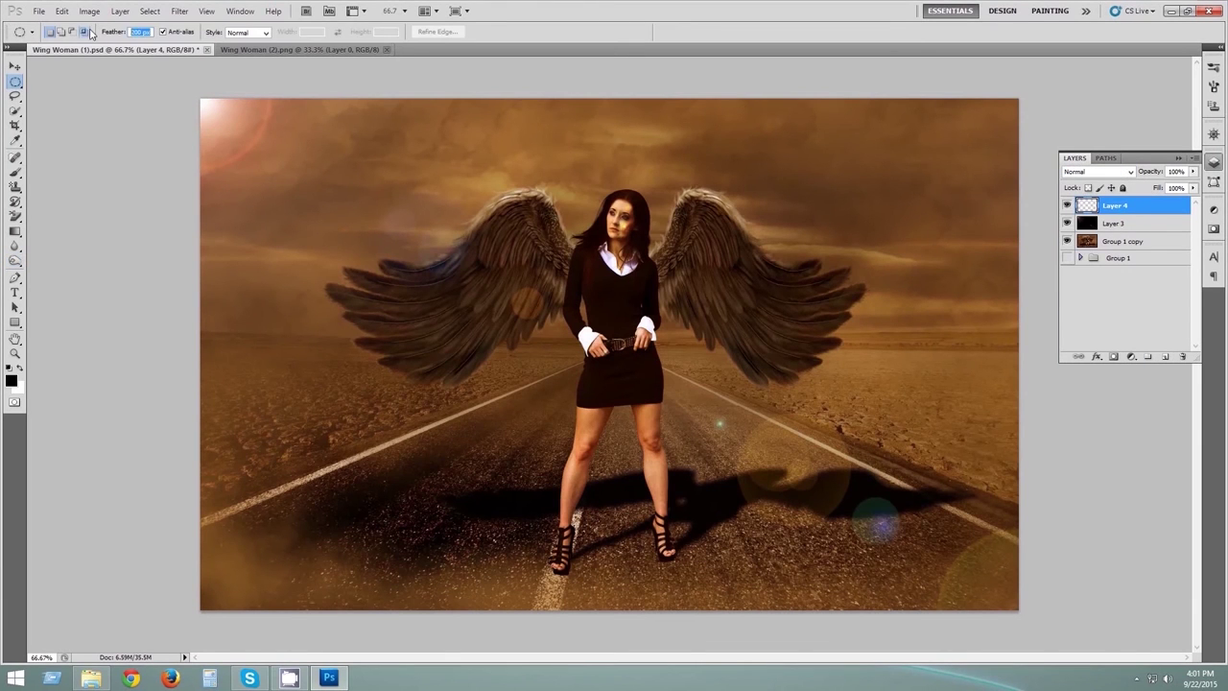
- Fill outside a feathered oval with black for a vignette at 85% opacity
{"action": "left_click_drag", "start_coordinate": [1019, 606], "coordinate": [1019, 606]}
{"action": "left_click", "coordinate": [149, 10]}
{"action": "left_click", "coordinate": [158, 63]}
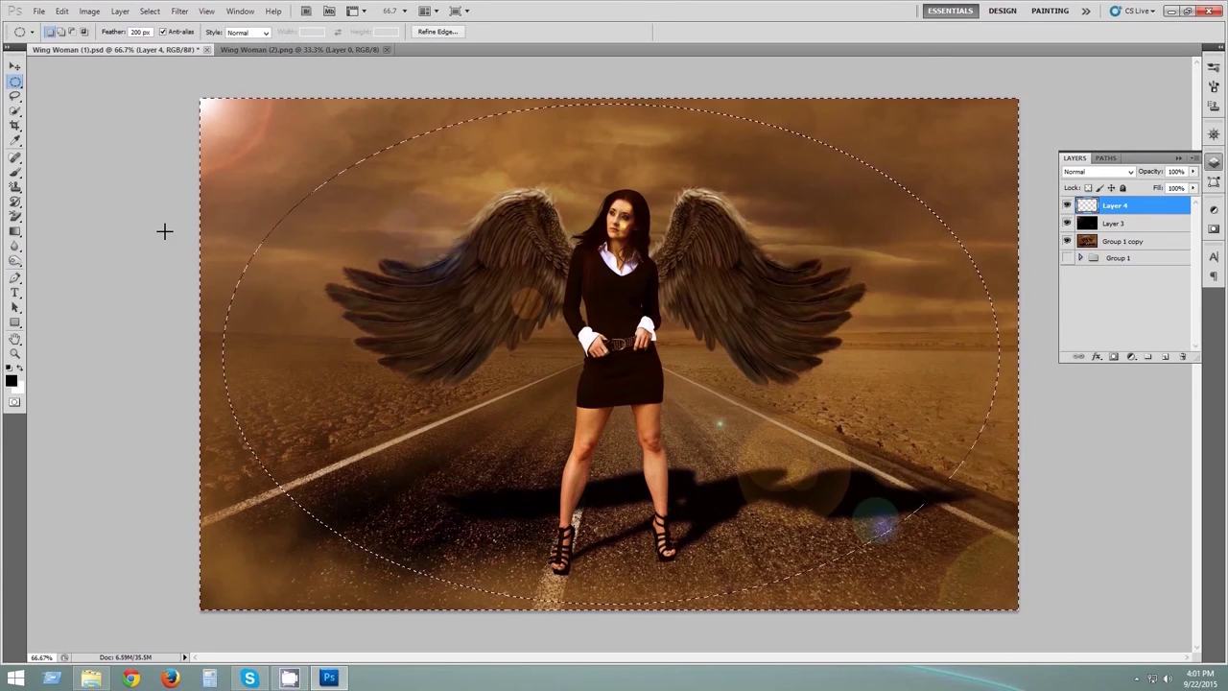
{"action": "key", "text": "alt+BackSpace"}
{"action": "key", "text": "ctrl+d"}
{"action": "left_click_drag", "start_coordinate": [1194, 171], "coordinate": [1180, 189]}
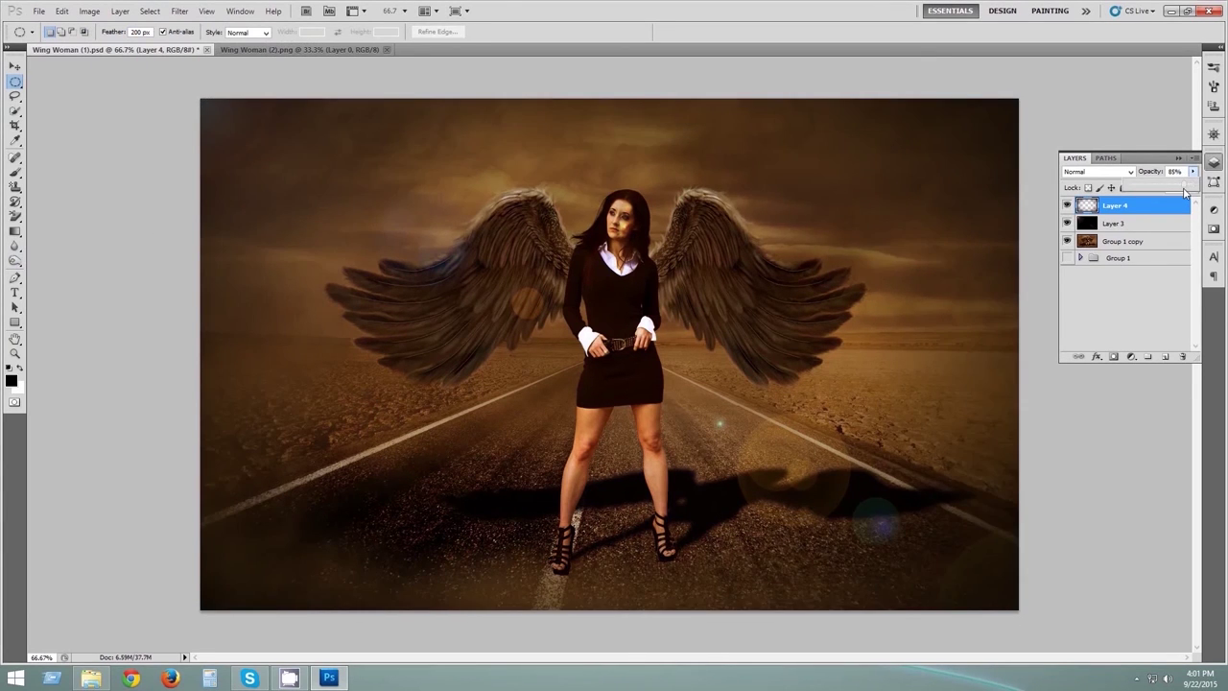
- Move Layer 3 above Layer 4 and add a new black-filled layer on top
{"action": "mouse_move", "coordinate": [1113, 223]}
{"action": "left_mouse_down"}
{"action": "mouse_move", "coordinate": [1116, 204]}
{"action": "mouse_move", "coordinate": [1113, 232]}
{"action": "left_mouse_up"}
{"action": "left_click", "coordinate": [1165, 356]}
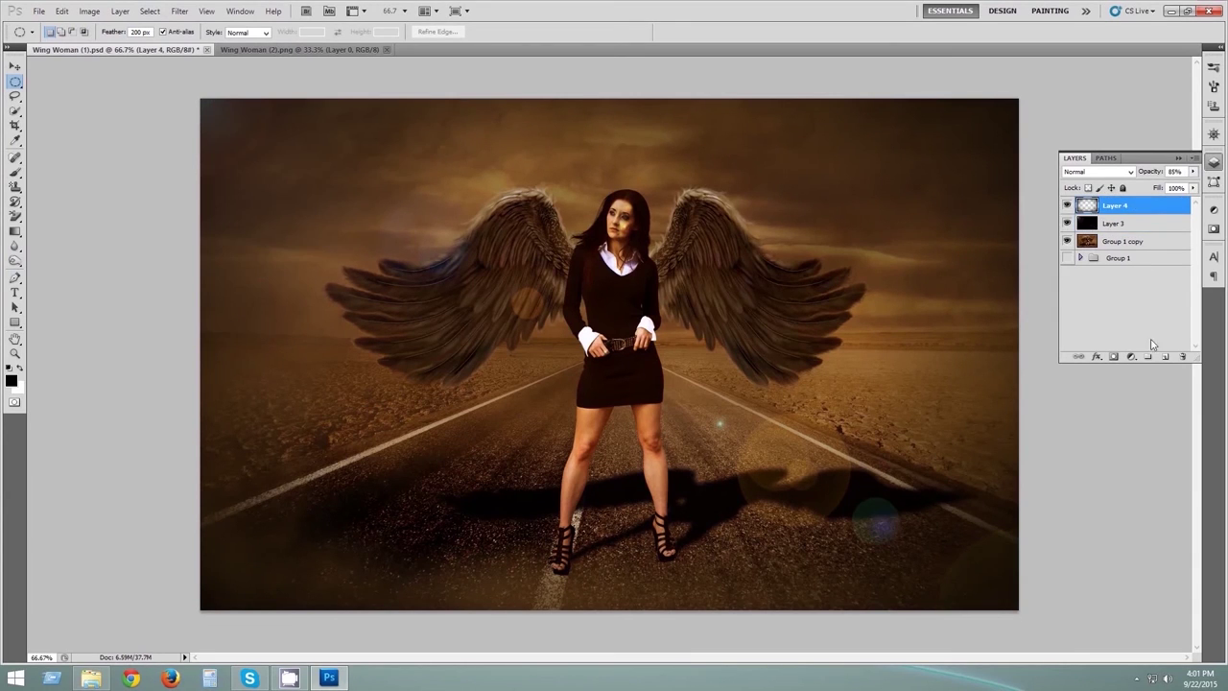
{"action": "key", "text": "alt+BackSpace"}
{"action": "left_click", "coordinate": [180, 11]}
{"action": "mouse_move", "coordinate": [192, 188]}
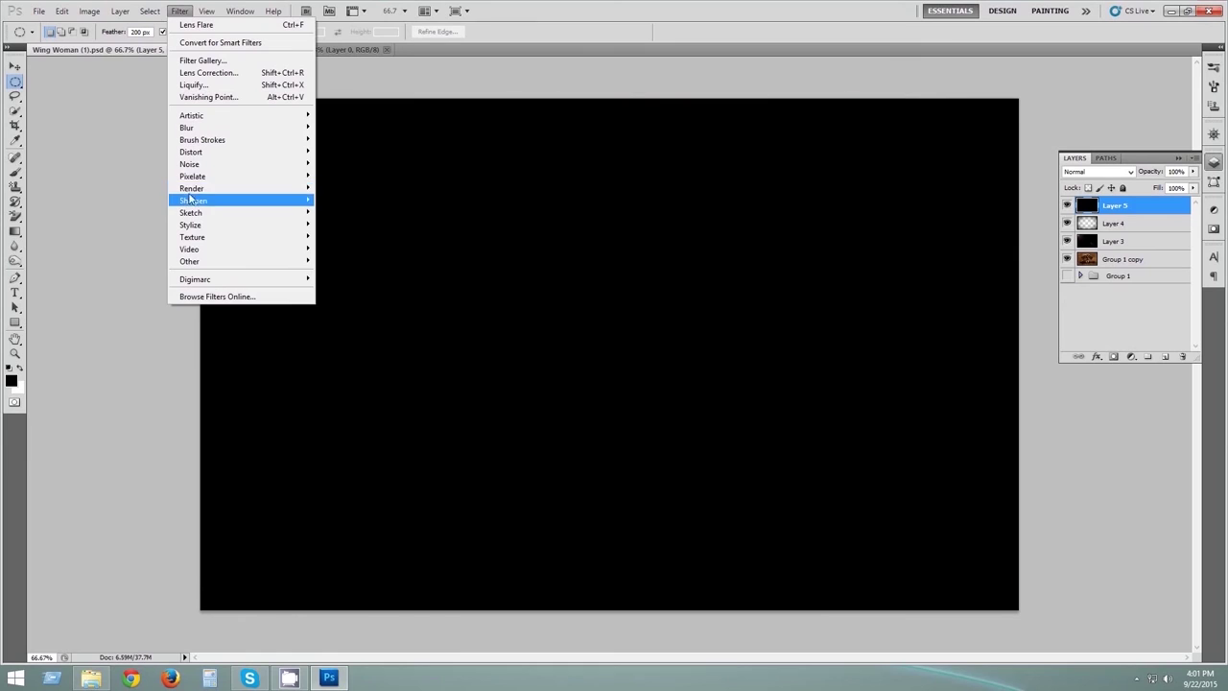
- Render a dimmer 105mm Prime lens flare in Screen mode and save the document
{"action": "left_click", "coordinate": [347, 224]}
{"action": "left_click", "coordinate": [523, 358]}
{"action": "left_click_drag", "start_coordinate": [556, 320], "coordinate": [544, 319]}
{"action": "left_click", "coordinate": [671, 170]}
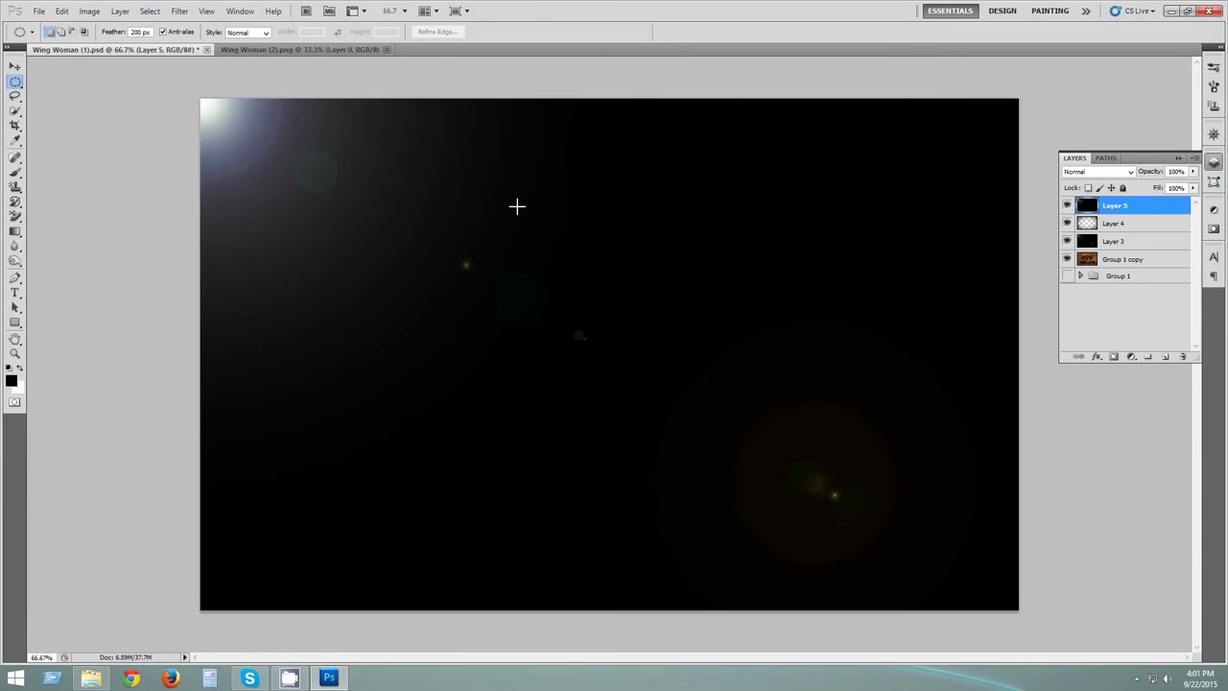
{"action": "left_click", "coordinate": [1130, 171]}
{"action": "left_click", "coordinate": [1084, 279]}
{"action": "key", "text": "ctrl+s"}
- Shift the second flare's hue to -180
{"action": "key", "text": "ctrl+u"}
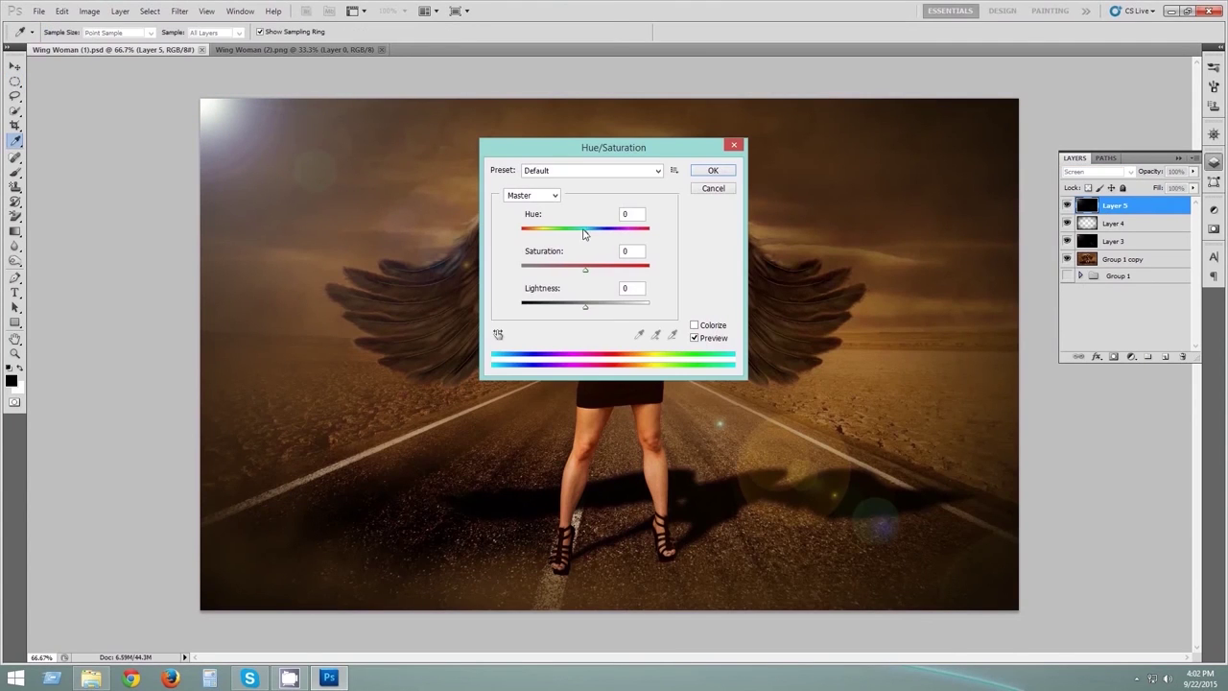
{"action": "left_click_drag", "start_coordinate": [544, 235], "coordinate": [513, 240]}
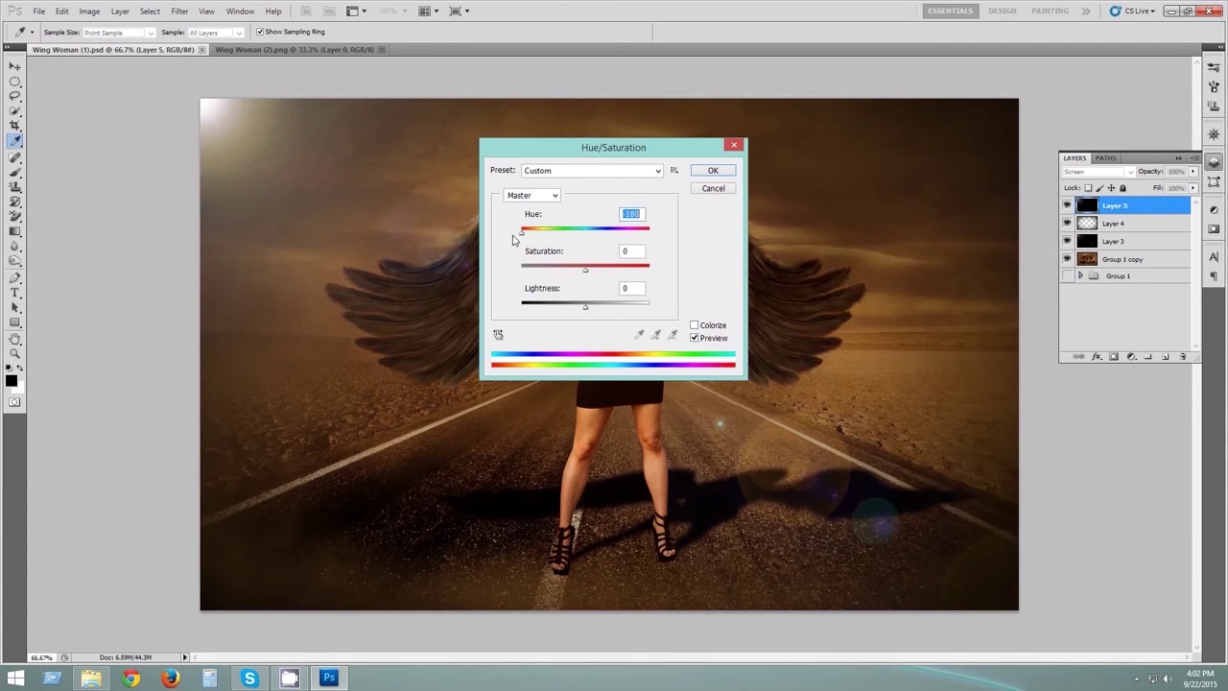
{"action": "left_click", "coordinate": [713, 170]}
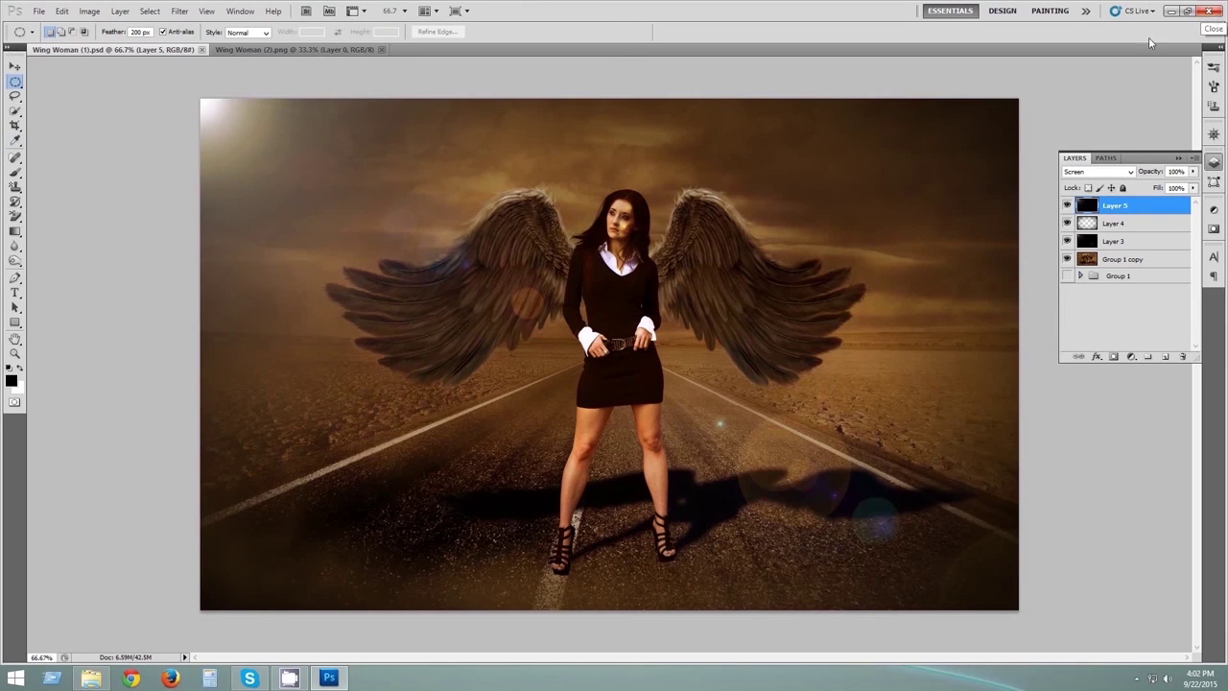
- Save the composite as a JPEG on the desktop under the suggested name
{"action": "left_click", "coordinate": [16, 65]}
{"action": "key", "text": "ctrl+shift+s"}
{"action": "left_click", "coordinate": [990, 440]}
{"action": "left_click", "coordinate": [40, 11]}
{"action": "left_click", "coordinate": [70, 207]}
{"action": "left_click", "coordinate": [748, 439]}
{"action": "left_click", "coordinate": [672, 505]}
{"action": "left_click", "coordinate": [722, 420]}
{"action": "left_click", "coordinate": [789, 419]}
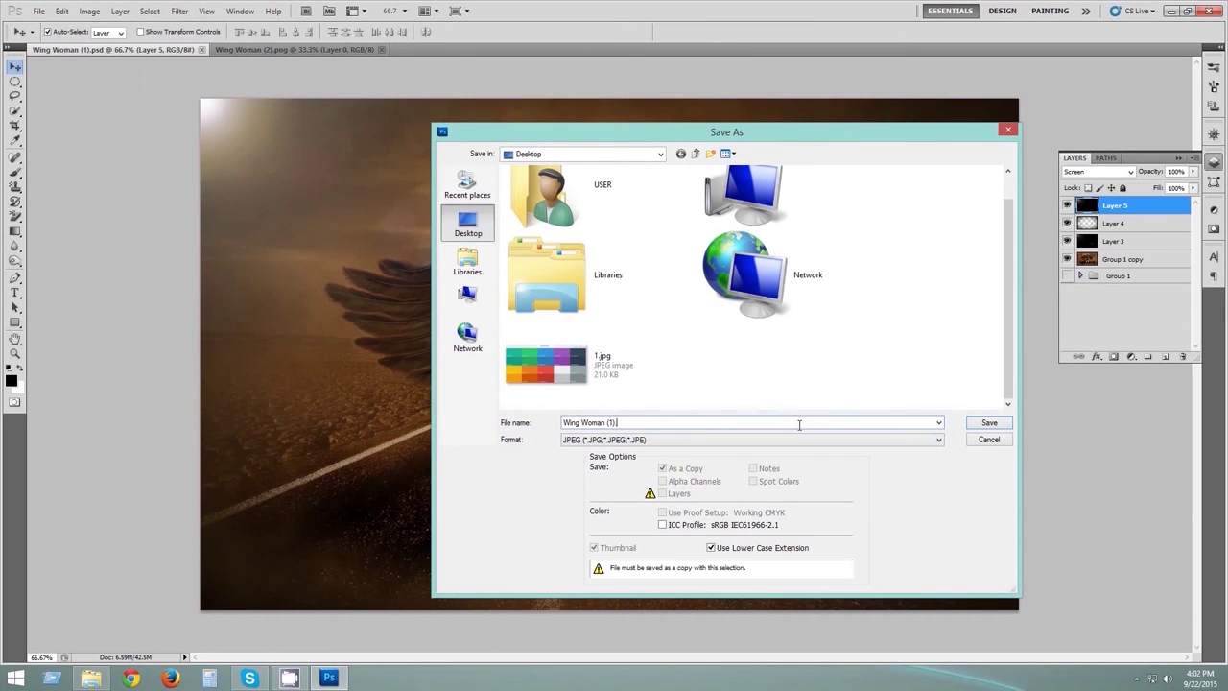
{"action": "left_click", "coordinate": [989, 423]}
{"action": "left_click", "coordinate": [688, 188]}
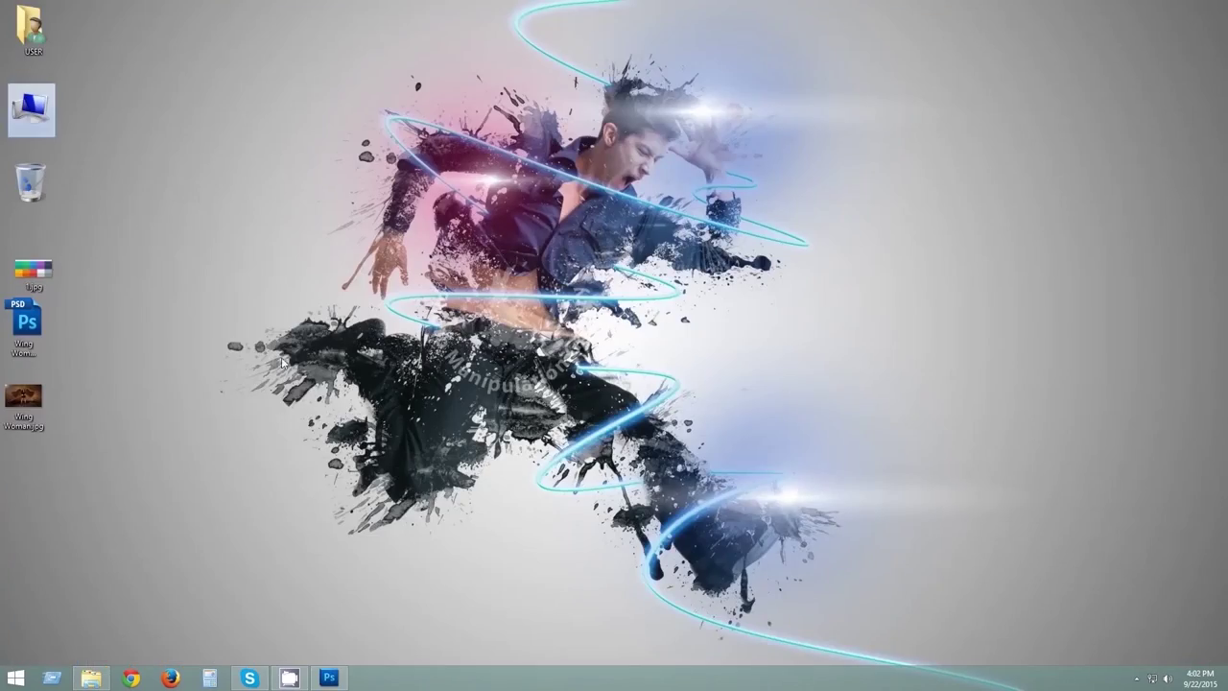